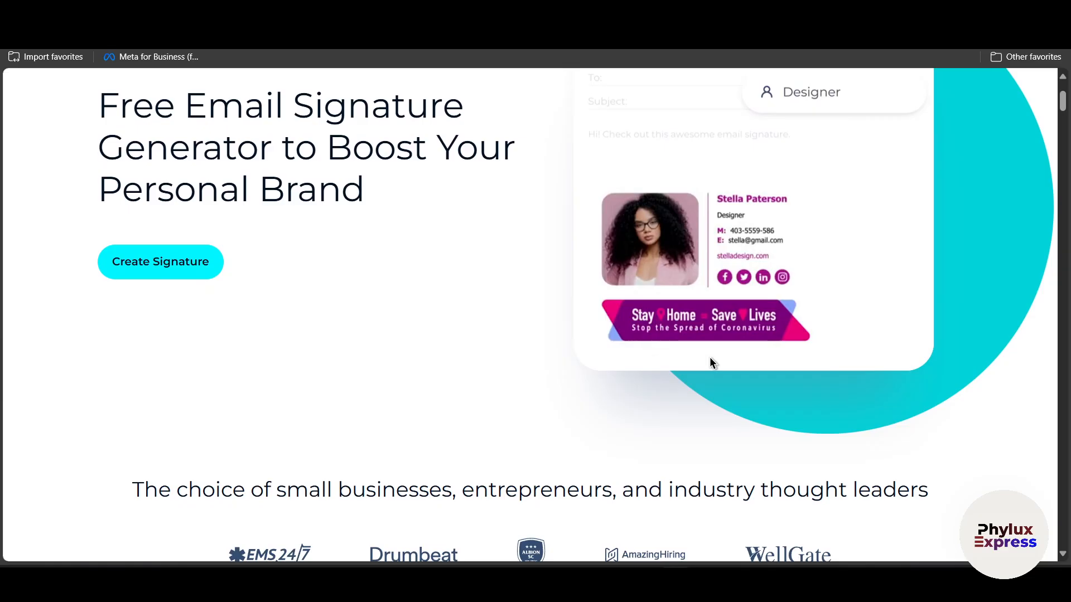
- Examine the sample email signatures for different professions on the MySignature home page
{"action": "scroll", "coordinate": [710, 357], "scroll_direction": "down", "scroll_amount": 1}
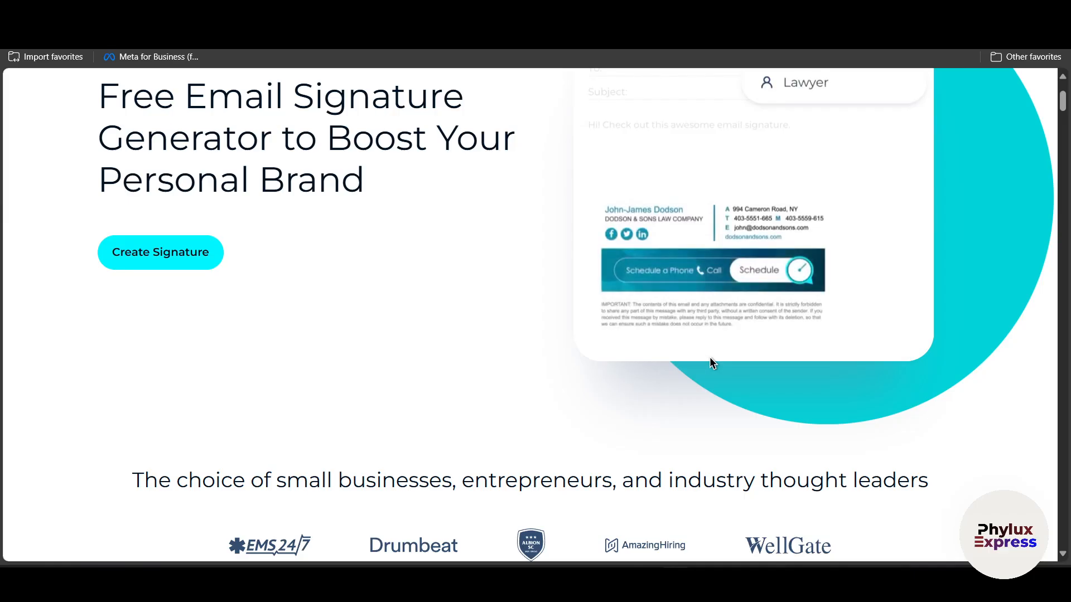
{"action": "scroll", "coordinate": [709, 357], "scroll_direction": "down", "scroll_amount": 1}
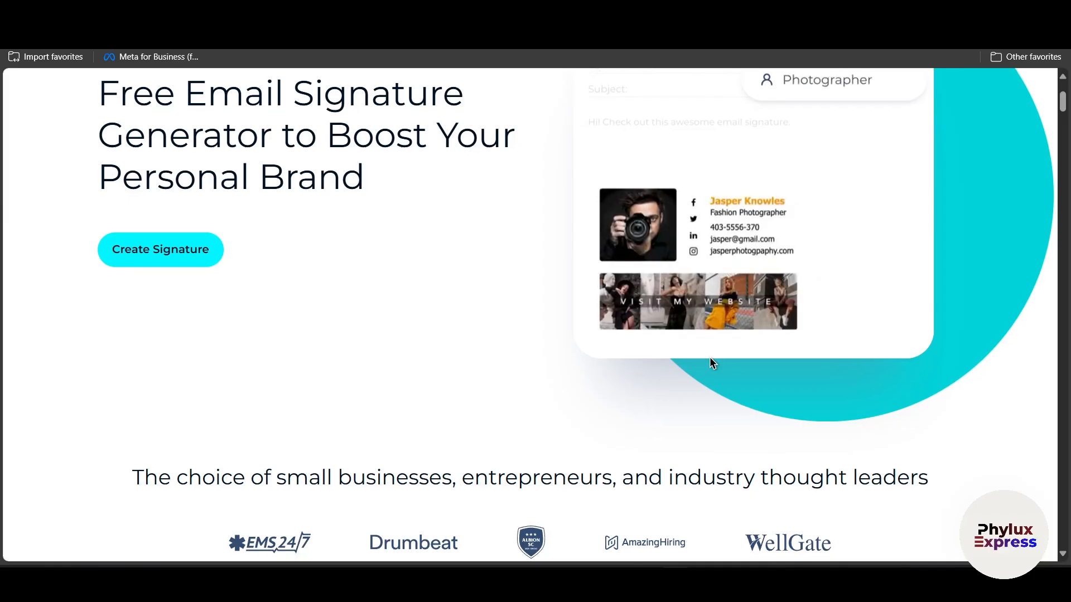
{"action": "scroll", "coordinate": [662, 300], "scroll_direction": "up", "scroll_amount": 3}
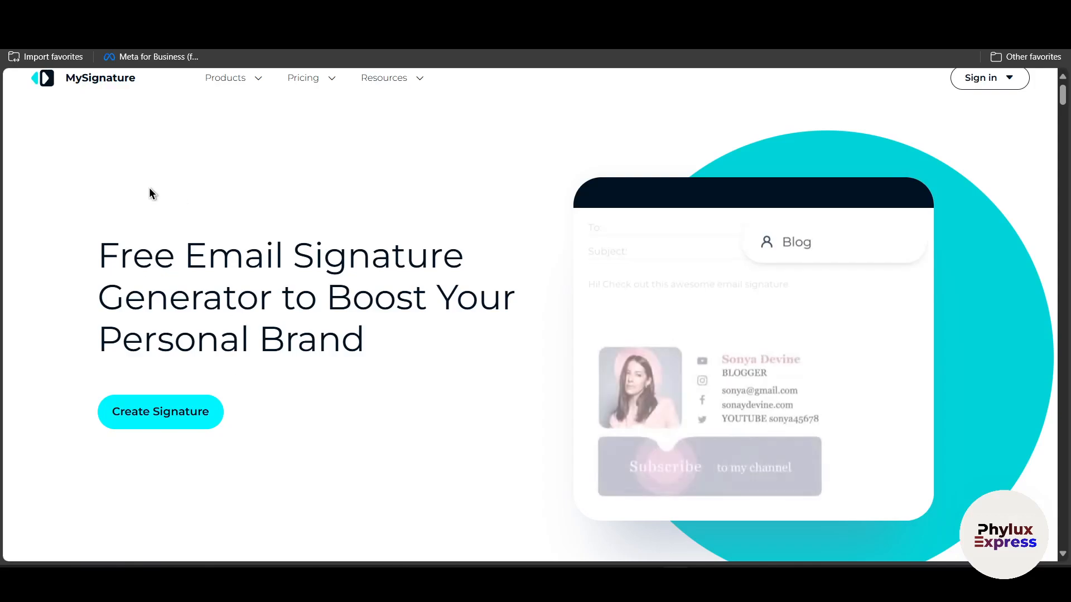
{"action": "scroll", "coordinate": [865, 370], "scroll_direction": "up", "scroll_amount": 4}
{"action": "scroll", "coordinate": [865, 370], "scroll_direction": "down", "scroll_amount": 2}
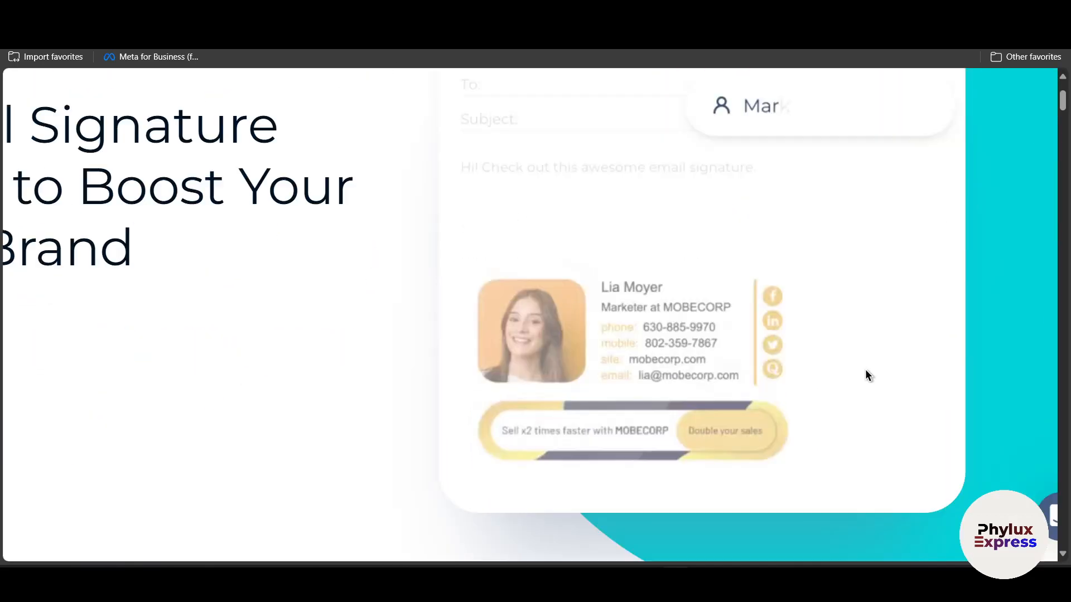
{"action": "scroll", "coordinate": [651, 358], "scroll_direction": "up", "scroll_amount": 4}
{"action": "scroll", "coordinate": [651, 357], "scroll_direction": "down", "scroll_amount": 4}
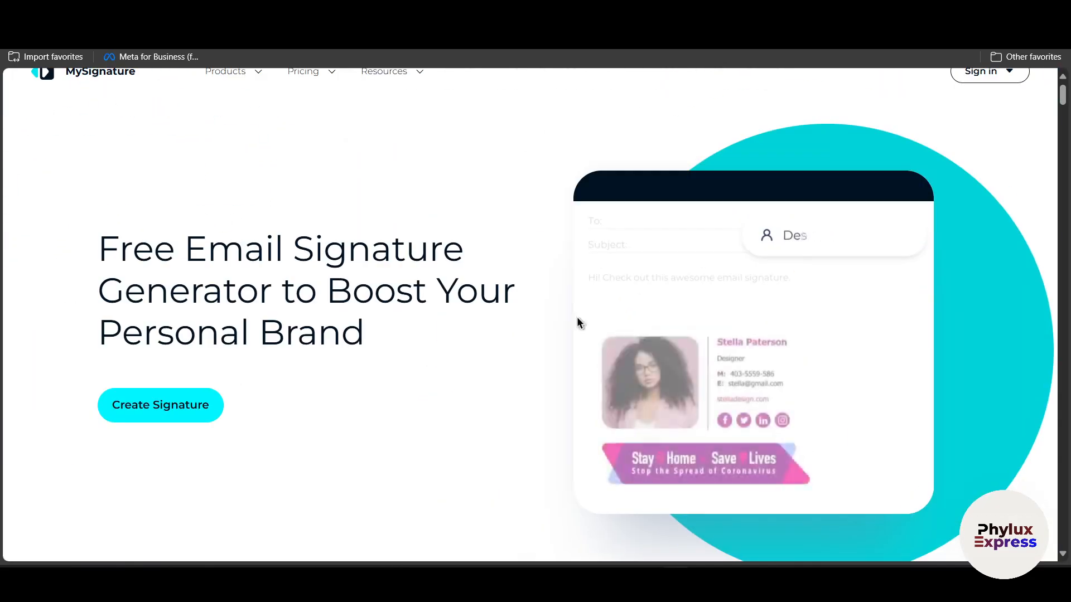
{"action": "scroll", "coordinate": [738, 384], "scroll_direction": "up", "scroll_amount": 4}
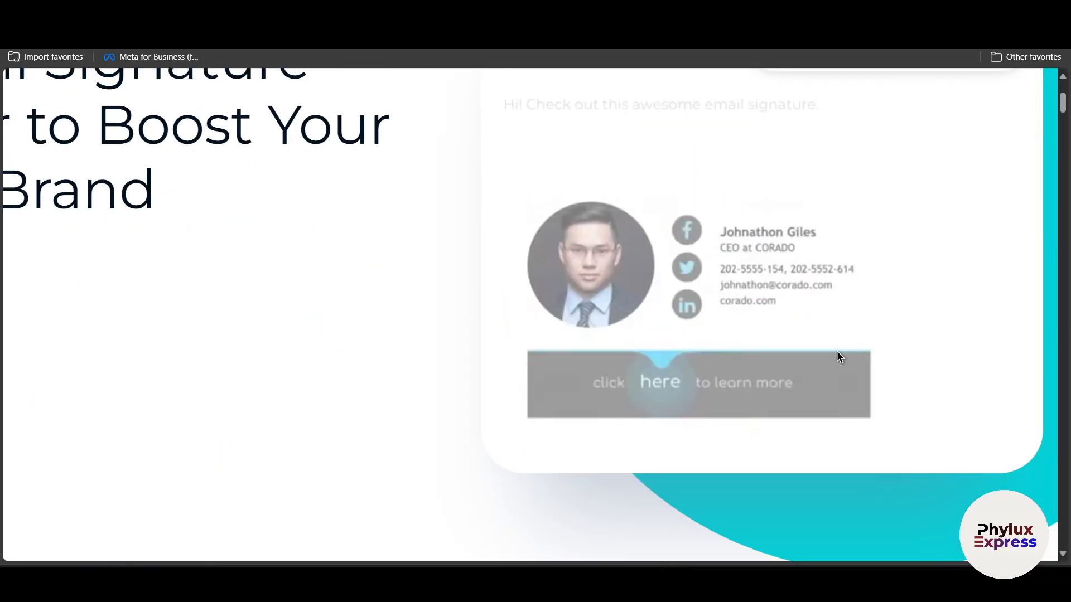
{"action": "scroll", "coordinate": [702, 306], "scroll_direction": "up", "scroll_amount": 3}
{"action": "scroll", "coordinate": [702, 306], "scroll_direction": "down", "scroll_amount": 3}
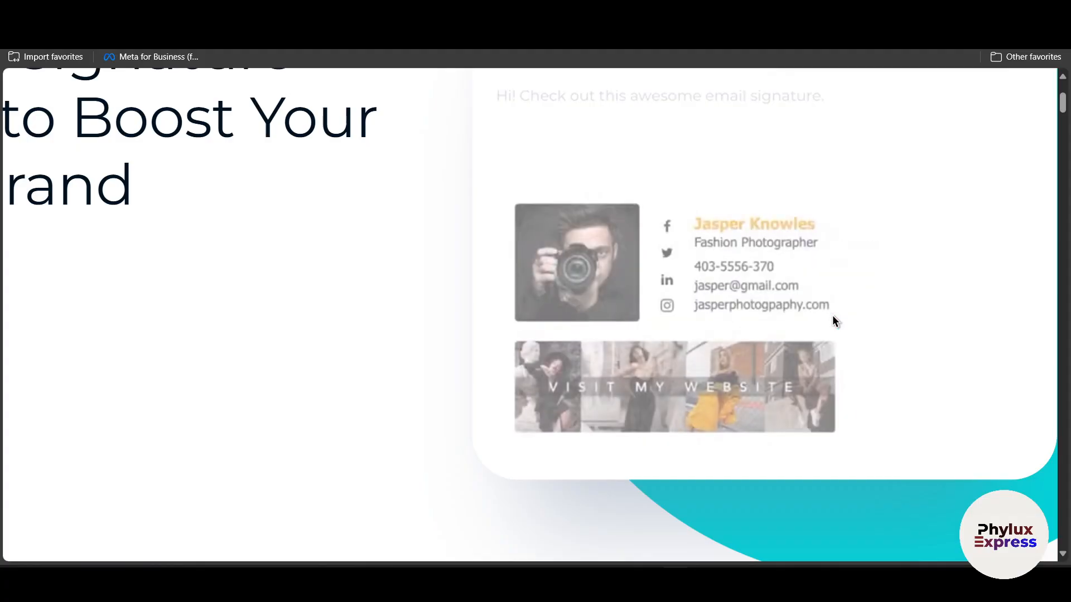
{"action": "scroll", "coordinate": [833, 316], "scroll_direction": "down", "scroll_amount": 3}
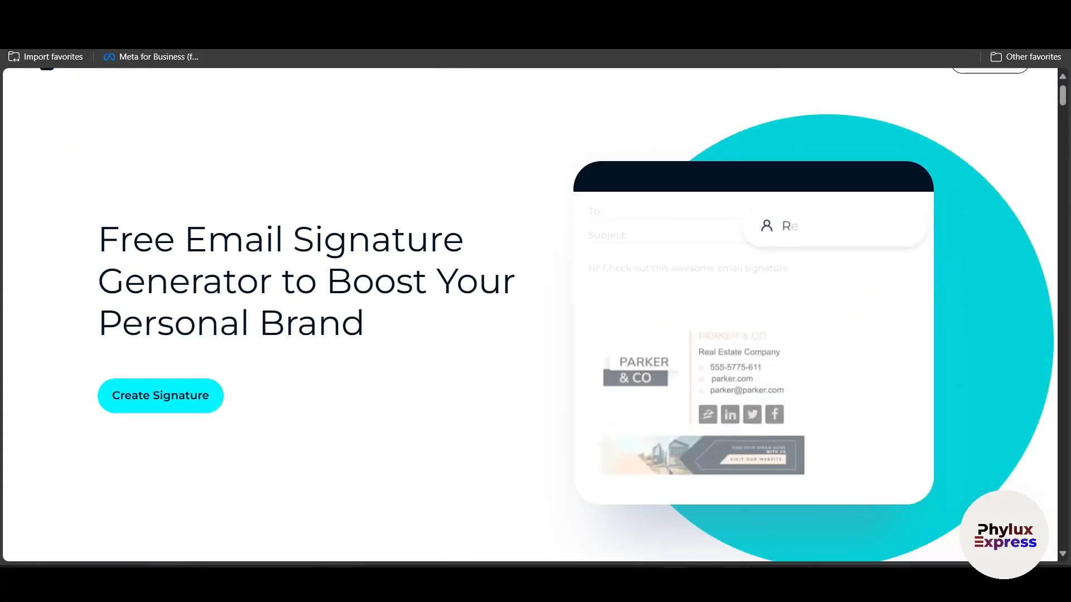
- Switch to Outlook and hide the folder pane beside the inbox
{"action": "left_click", "coordinate": [736, 585]}
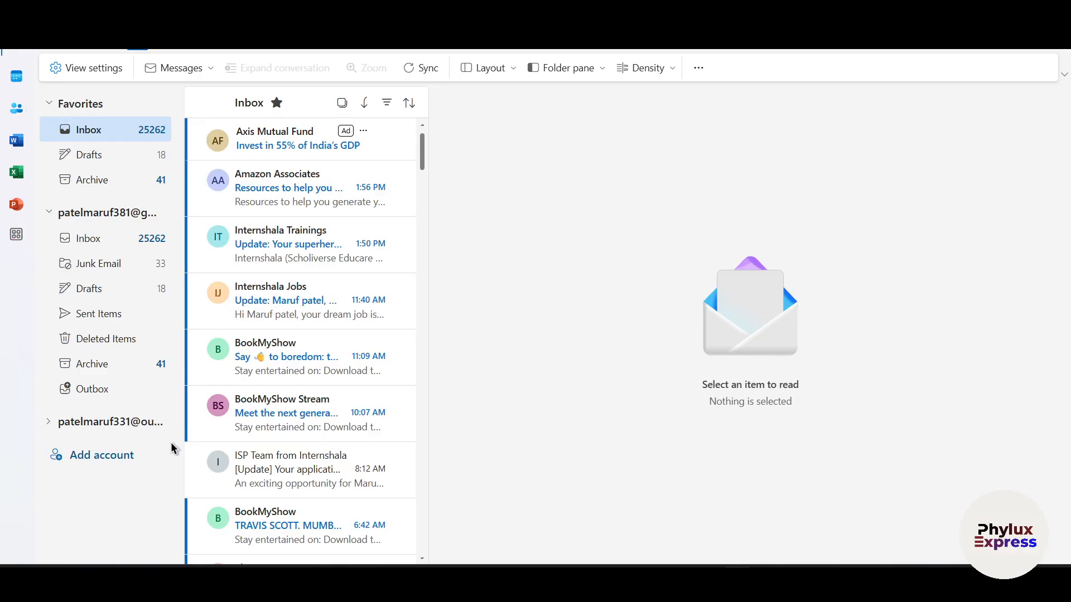
{"action": "left_click", "coordinate": [17, 234]}
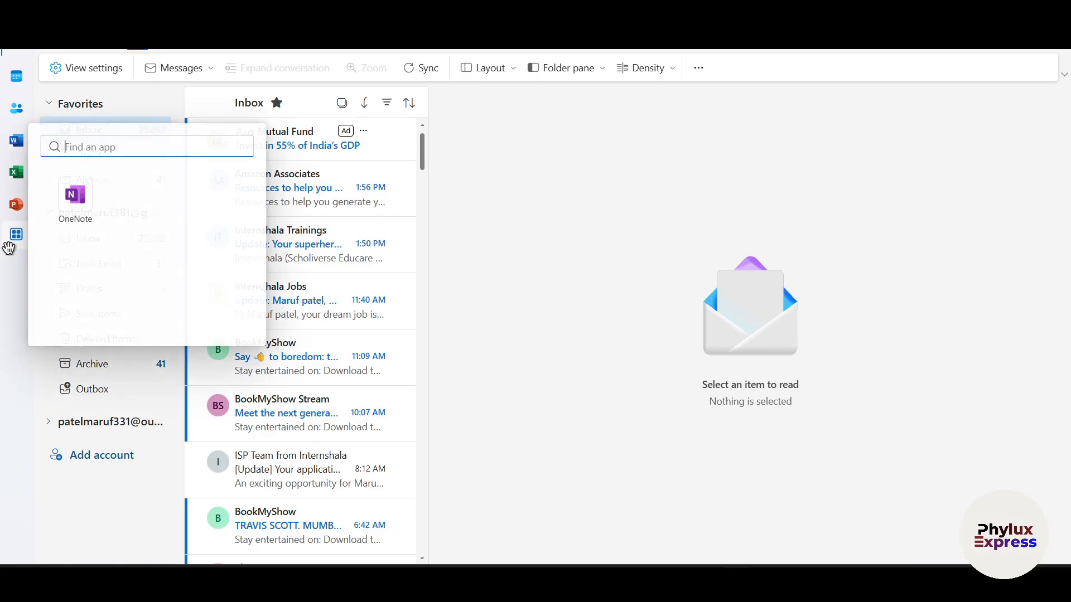
{"action": "left_click", "coordinate": [660, 200]}
{"action": "left_click", "coordinate": [48, 51]}
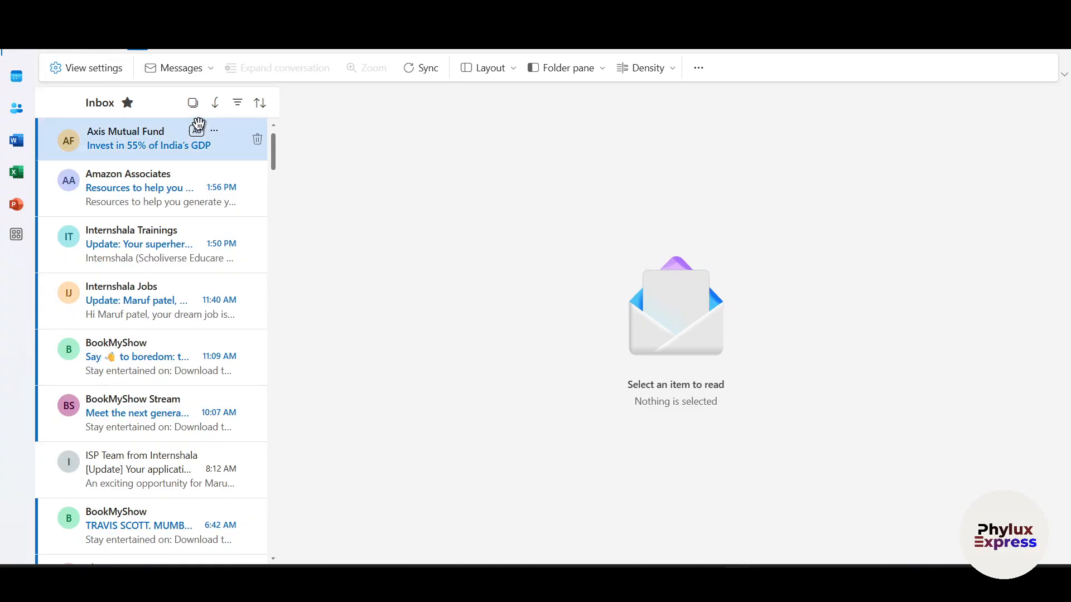
- Open the Signatures page in the account settings
{"action": "left_click", "coordinate": [97, 81]}
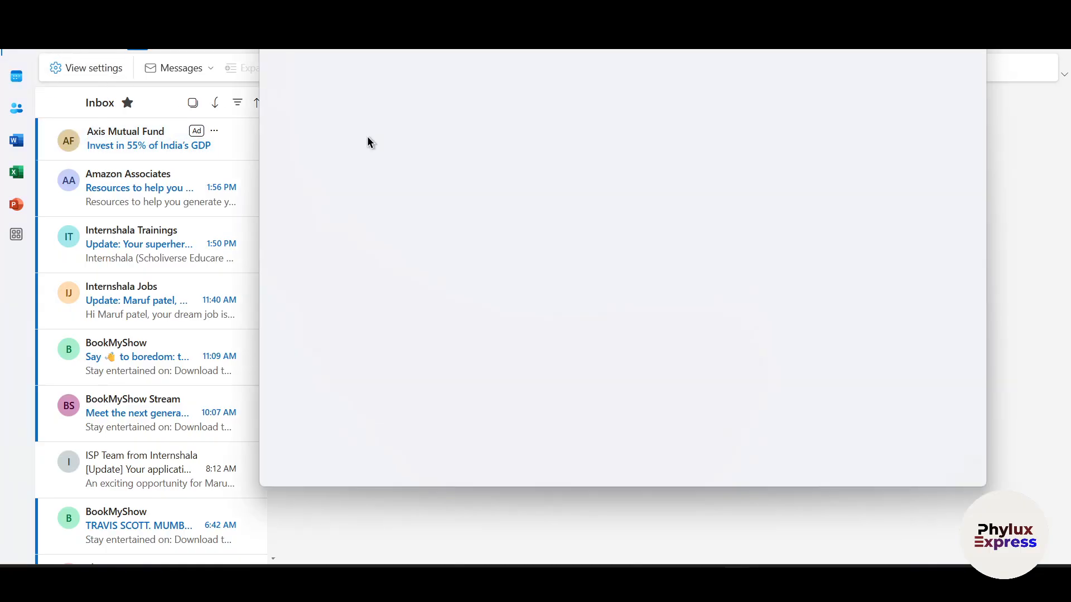
{"action": "key", "text": "Escape"}
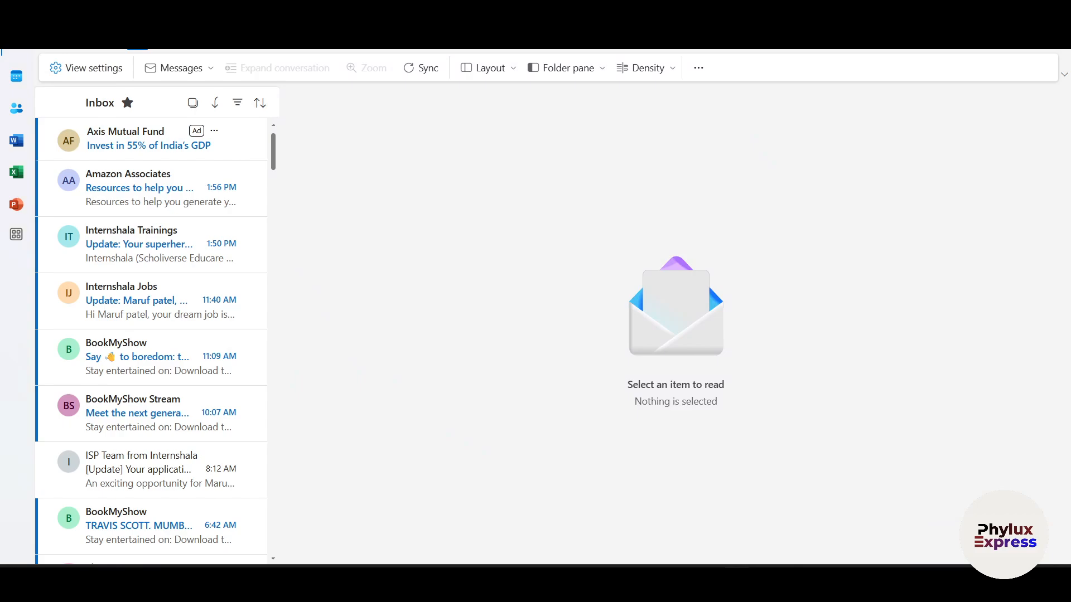
{"action": "left_click", "coordinate": [952, 16]}
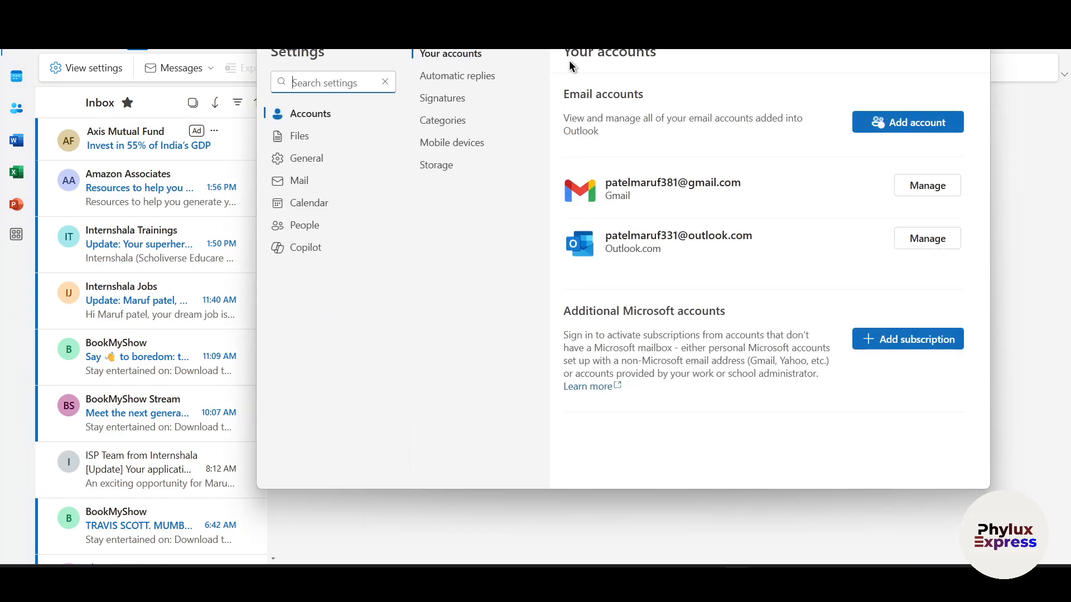
{"action": "left_click", "coordinate": [306, 123]}
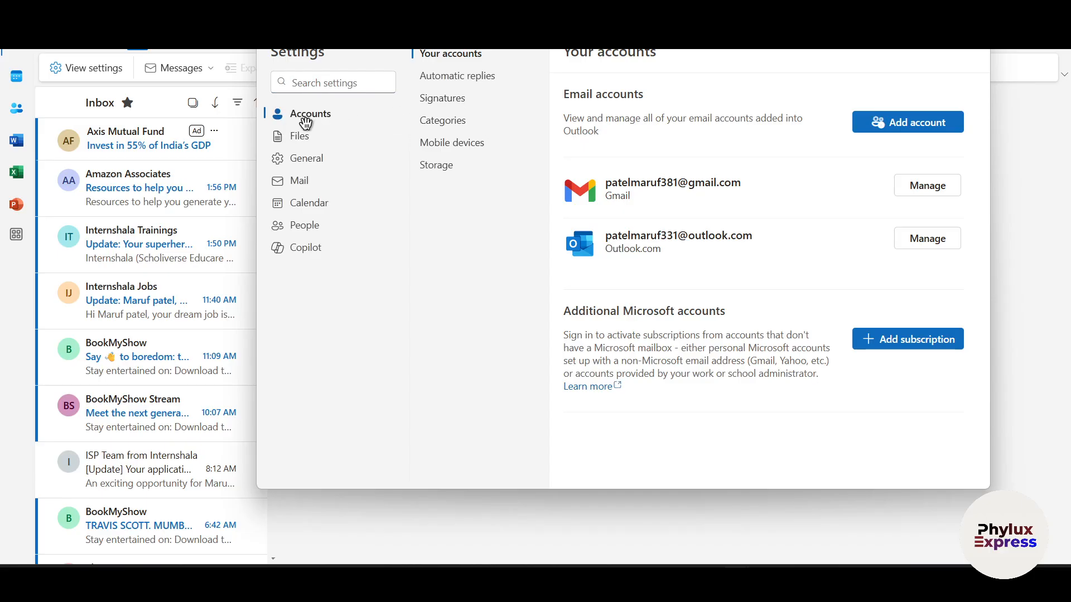
{"action": "left_click", "coordinate": [468, 106]}
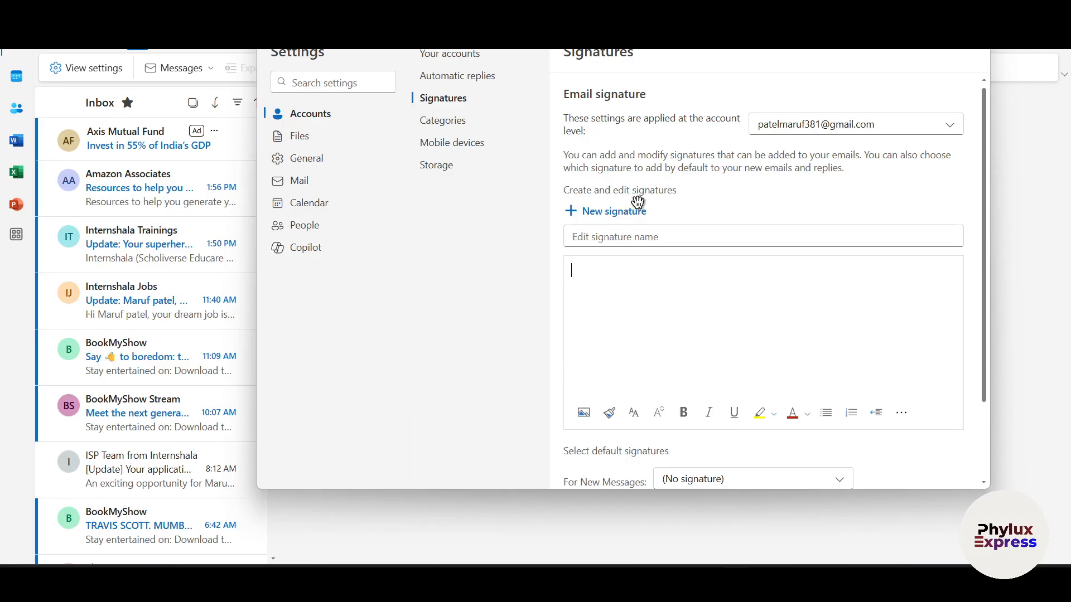
- Name the new email signature Maker
{"action": "left_click", "coordinate": [610, 236]}
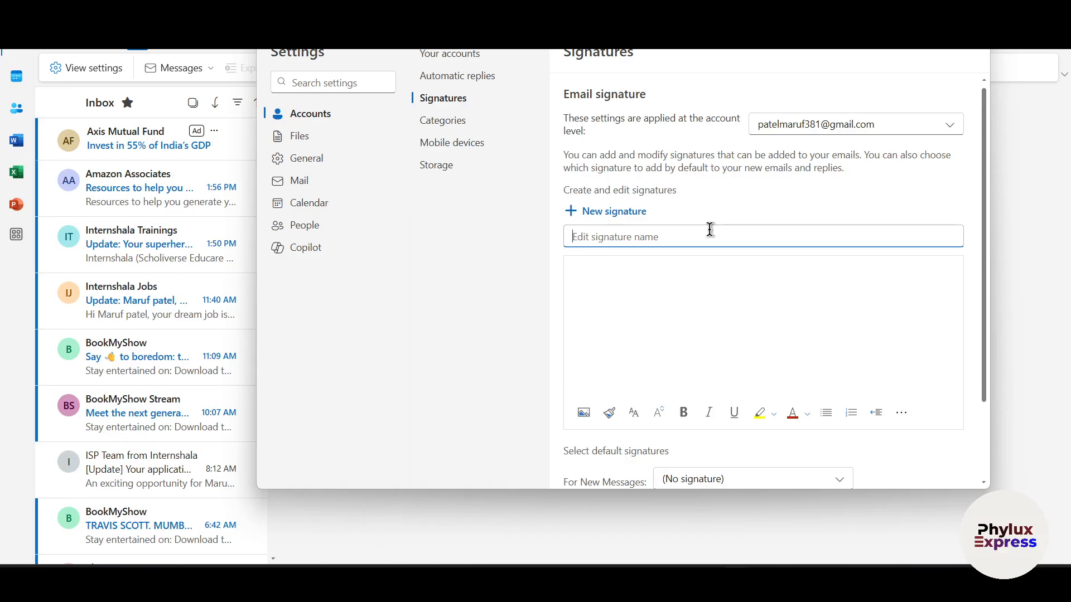
{"action": "type", "text": "g"}
{"action": "key", "text": "BackSpace"}
{"action": "type", "text": "Maker"}
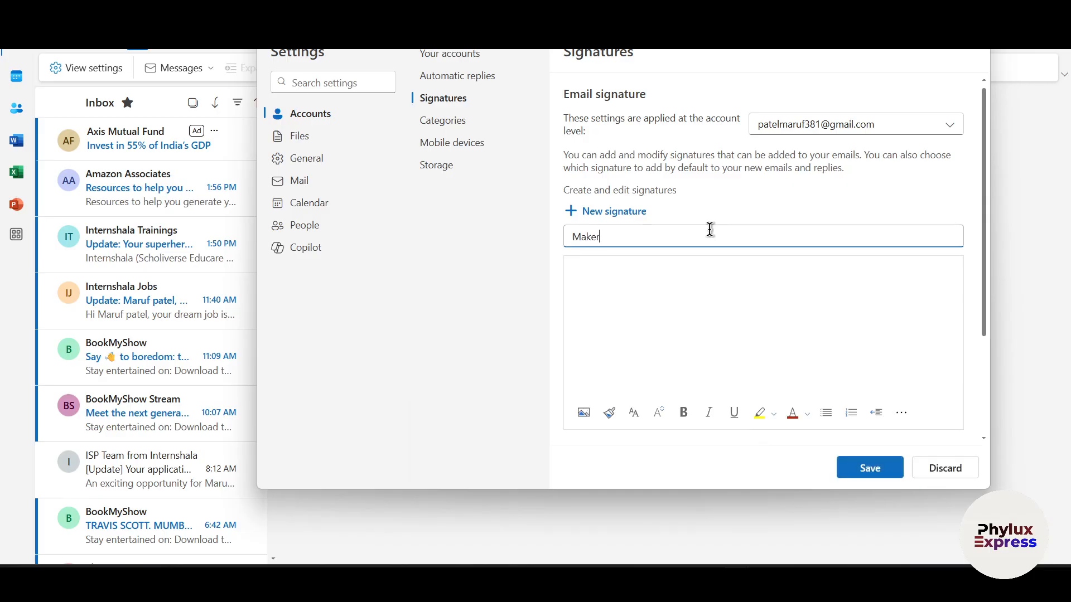
- Write the signature body as four lines: Maker, How Add signature, a phone number, and Visit My site
{"action": "left_click", "coordinate": [684, 367]}
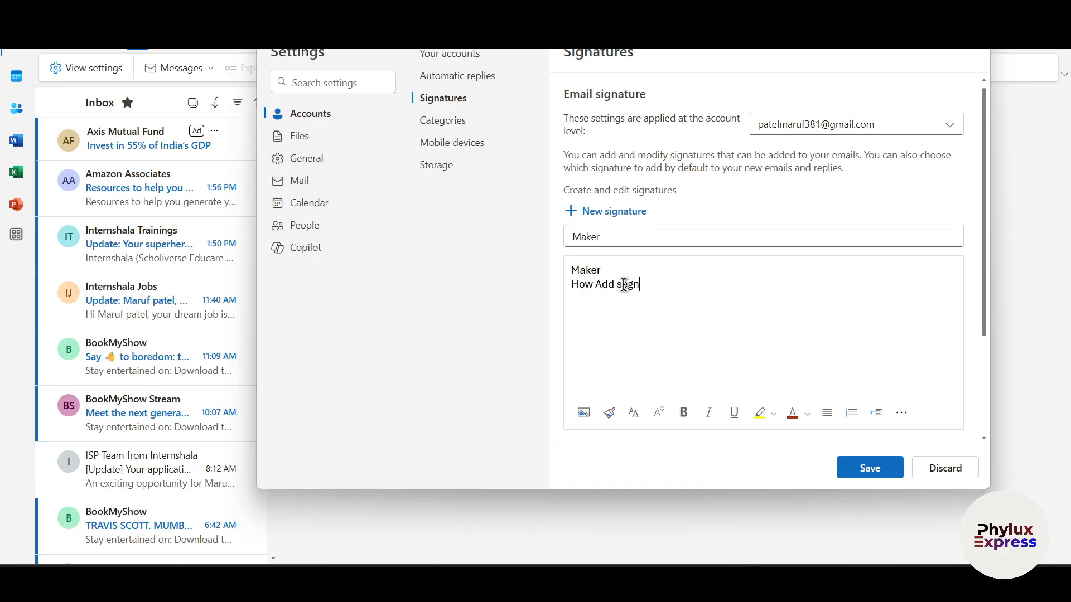
{"action": "key", "text": "BackSpace"}
{"action": "key", "text": "BackSpace"}
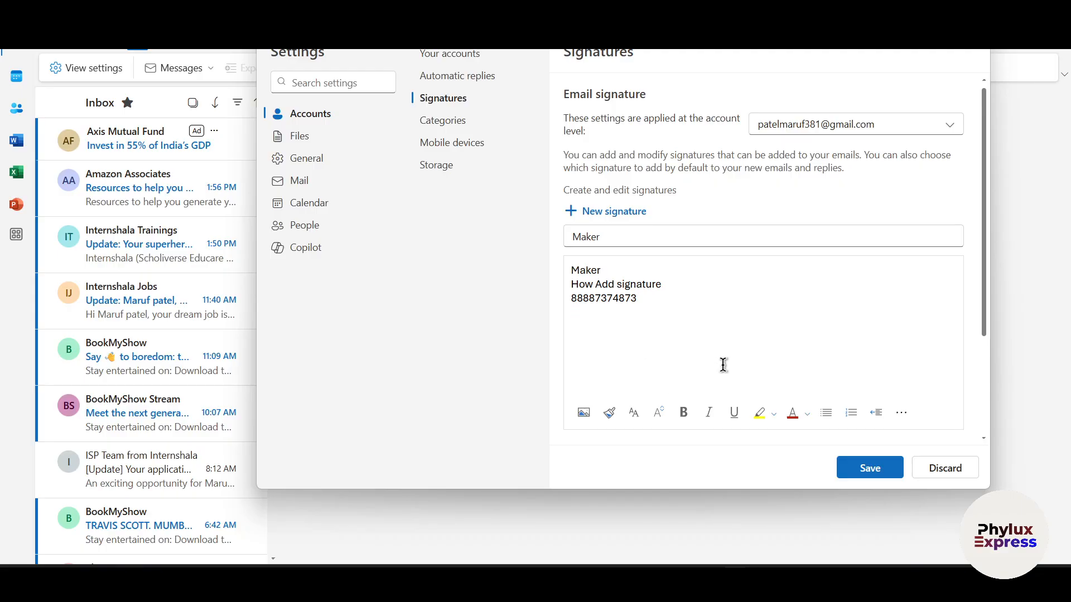
{"action": "left_click", "coordinate": [900, 411]}
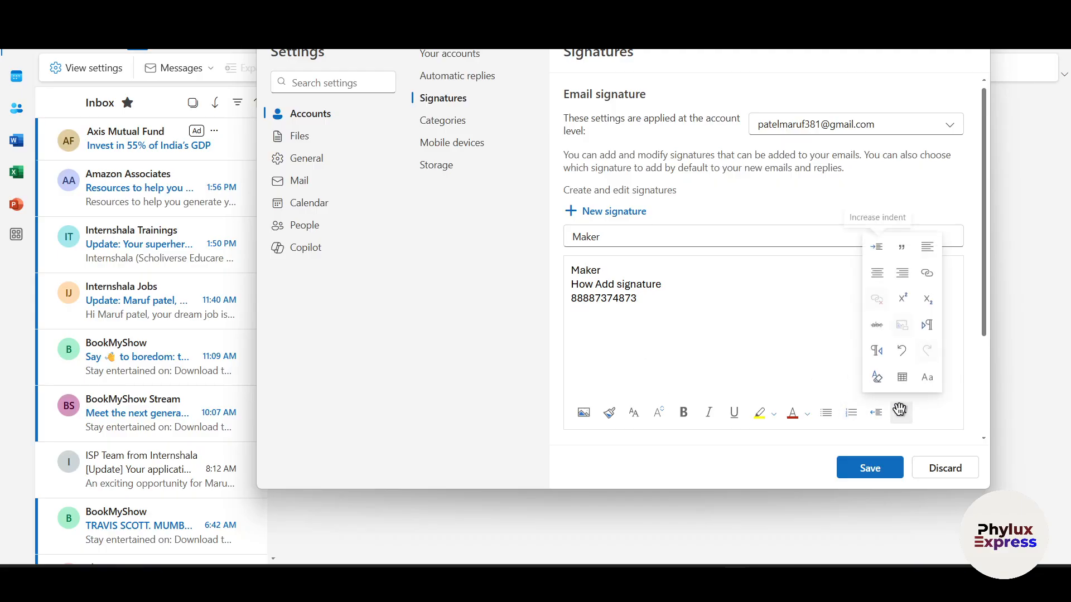
{"action": "left_click", "coordinate": [672, 346]}
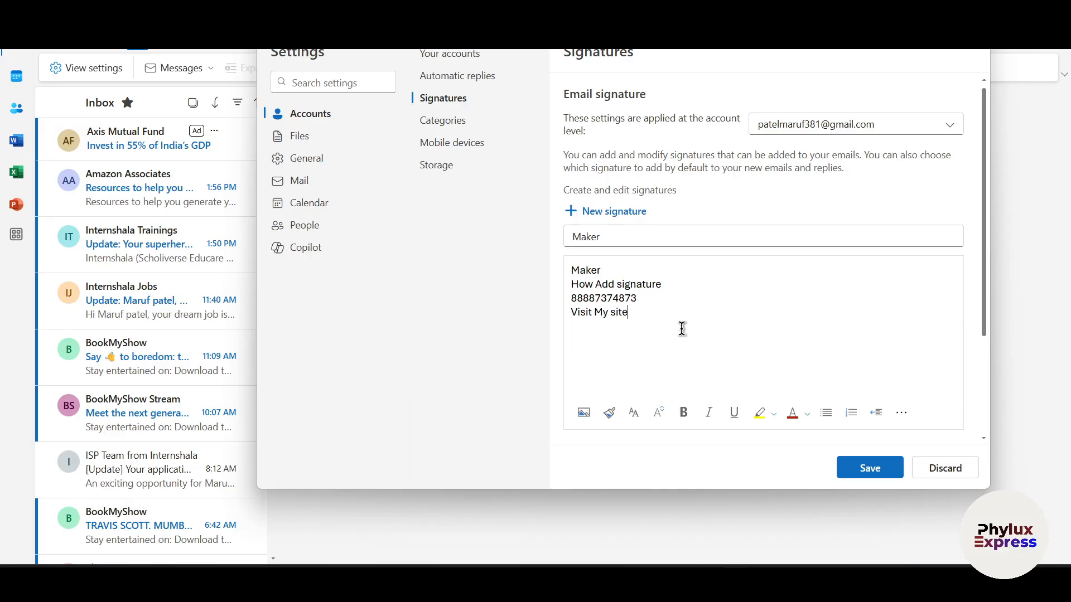
{"action": "left_click_drag", "start_coordinate": [639, 316], "coordinate": [537, 322]}
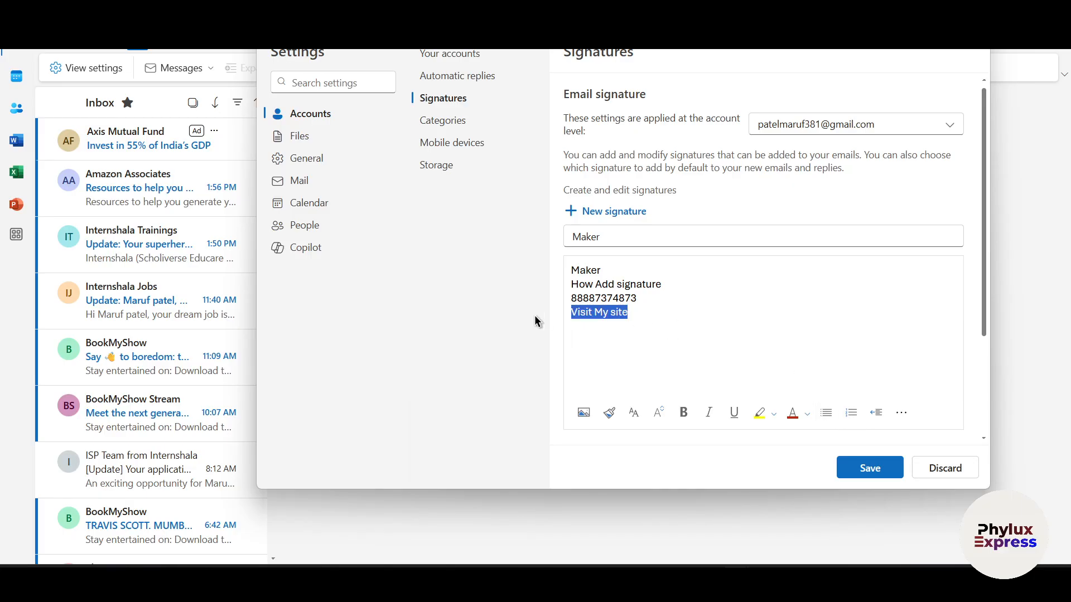
{"action": "left_click", "coordinate": [900, 413]}
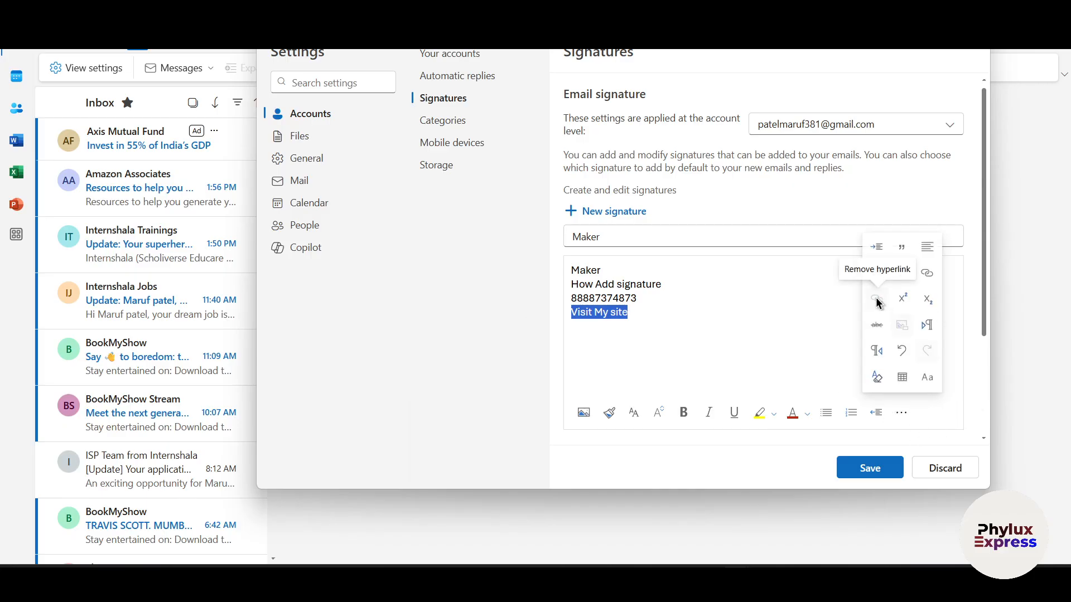
{"action": "left_click", "coordinate": [927, 276]}
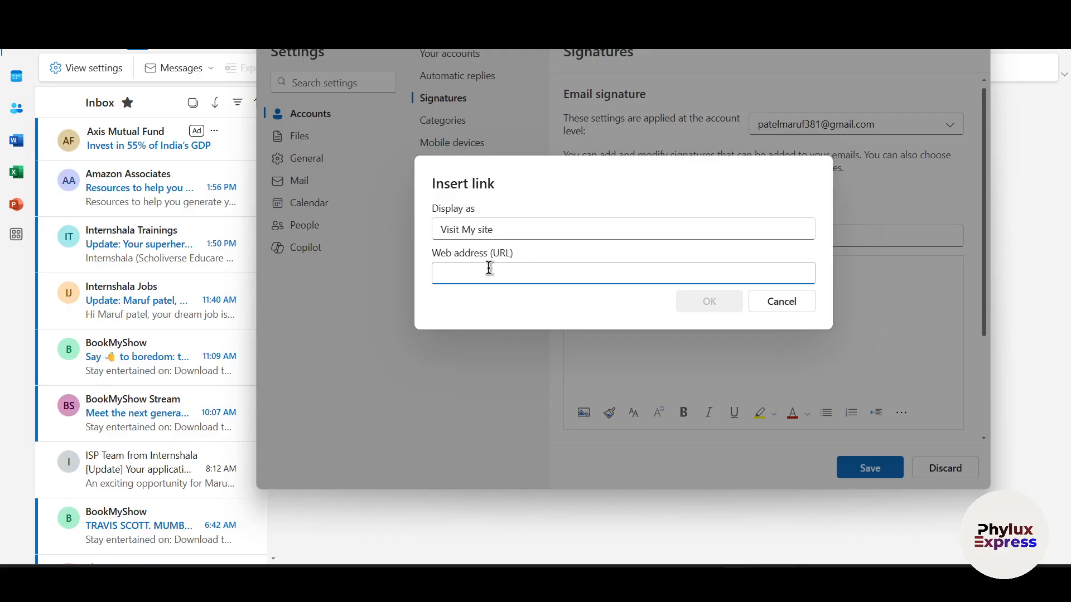
{"action": "left_click", "coordinate": [766, 296]}
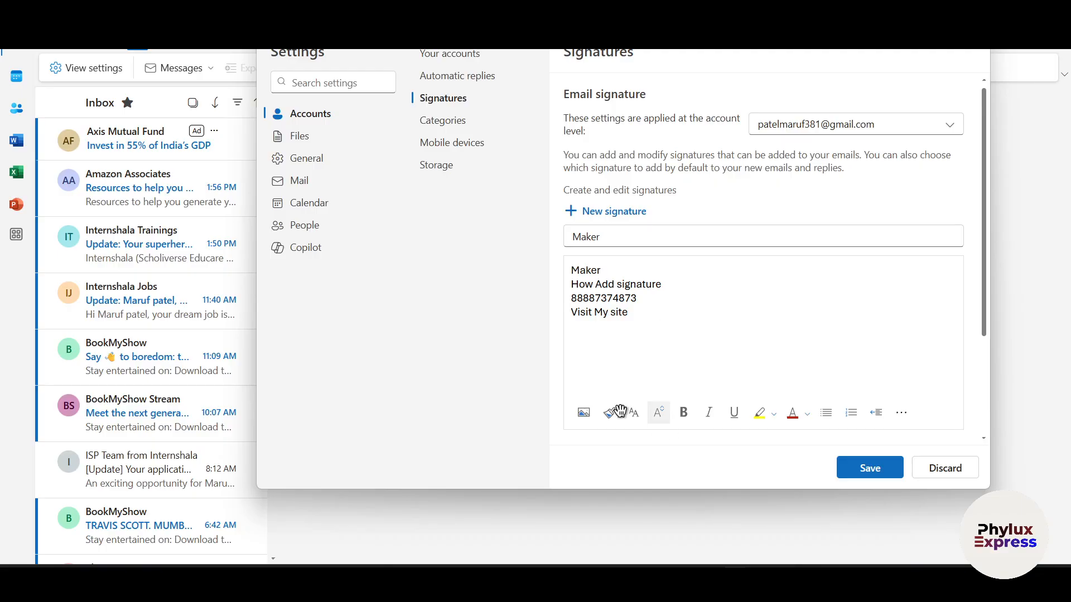
{"action": "triple_click", "coordinate": [645, 322]}
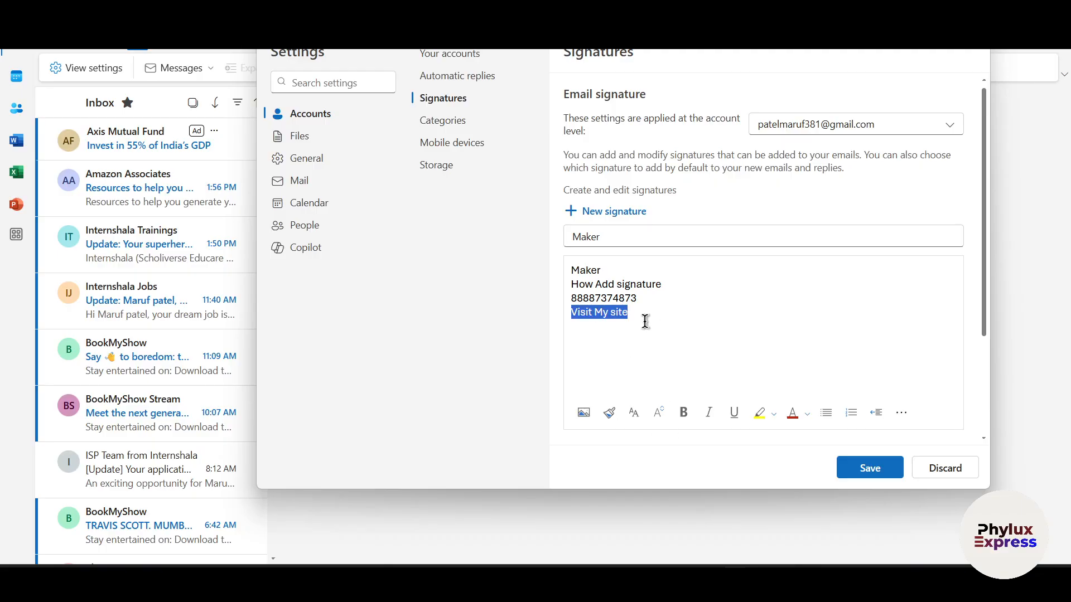
- Insert the picture images.png from the Downloads folder below the signature's Visit My site line
{"action": "left_click", "coordinate": [656, 314]}
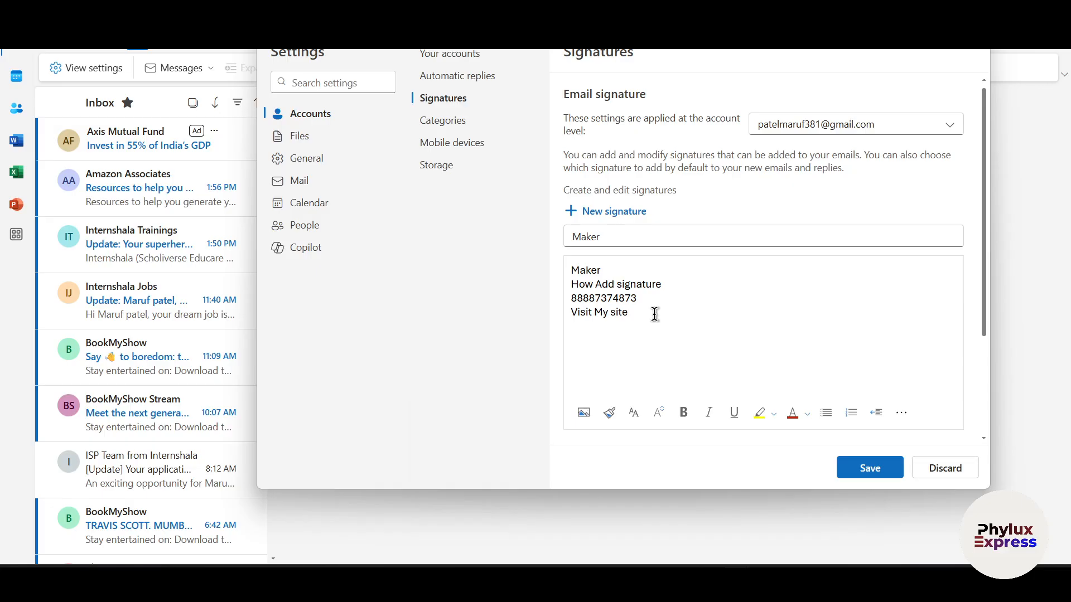
{"action": "left_click", "coordinate": [584, 413]}
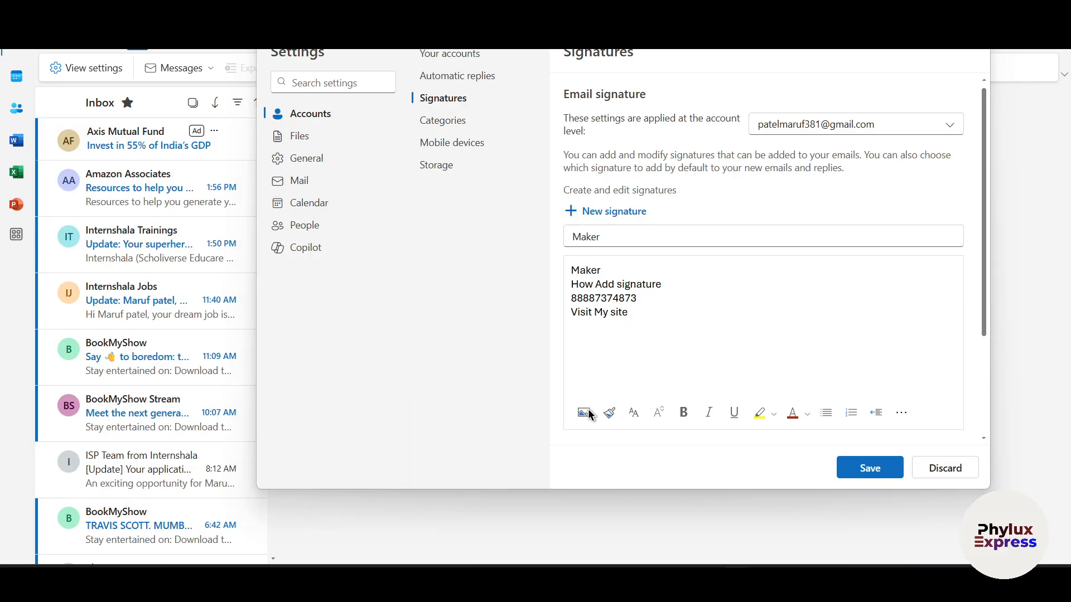
{"action": "left_click", "coordinate": [770, 308]}
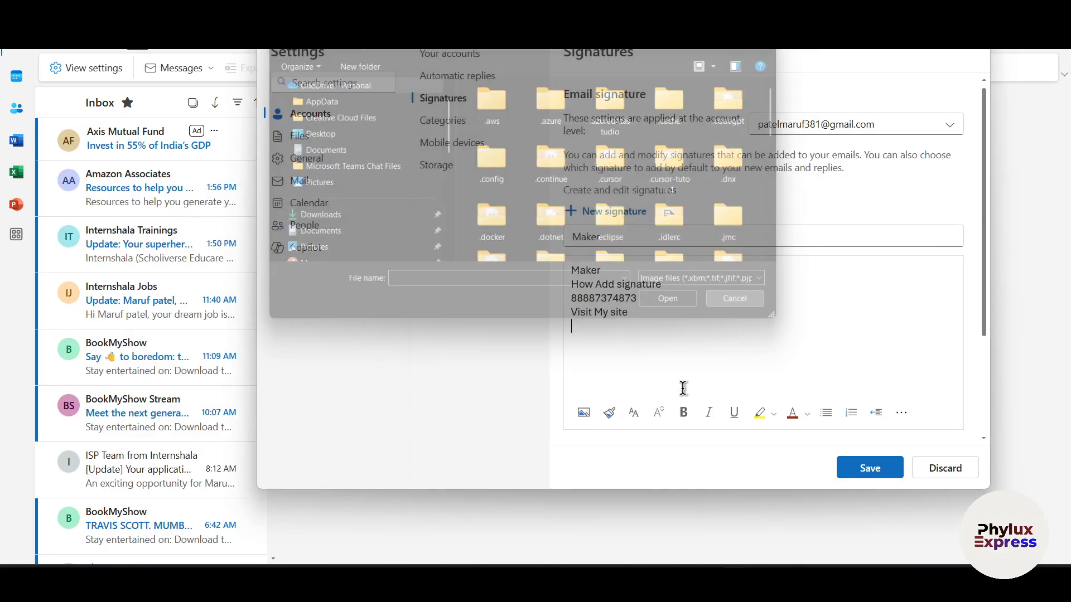
{"action": "left_click", "coordinate": [582, 412]}
{"action": "scroll", "coordinate": [360, 148], "scroll_direction": "down", "scroll_amount": 5}
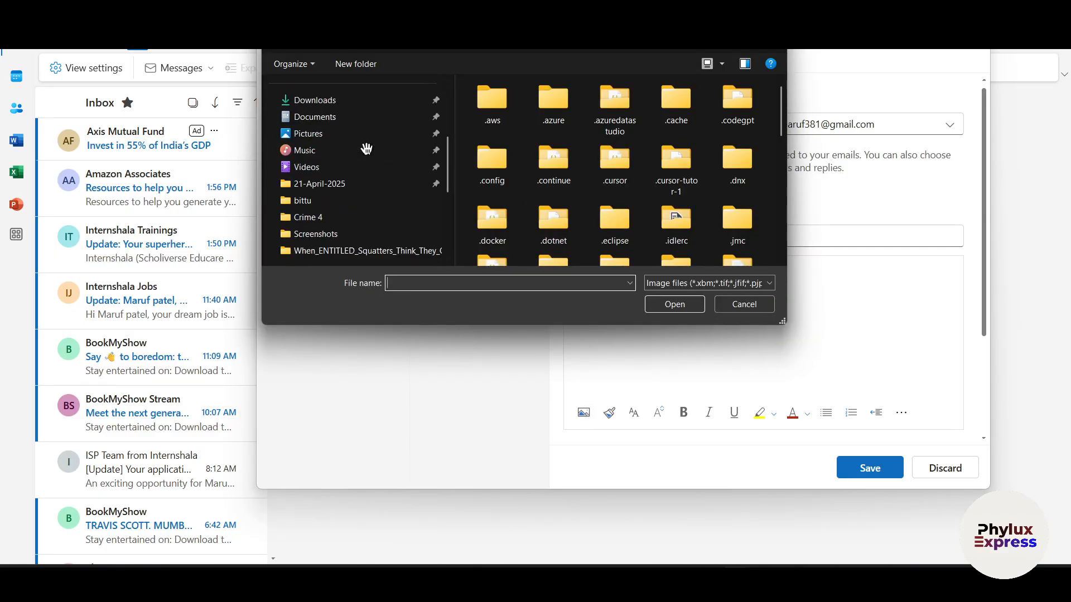
{"action": "scroll", "coordinate": [327, 130], "scroll_direction": "up", "scroll_amount": 1}
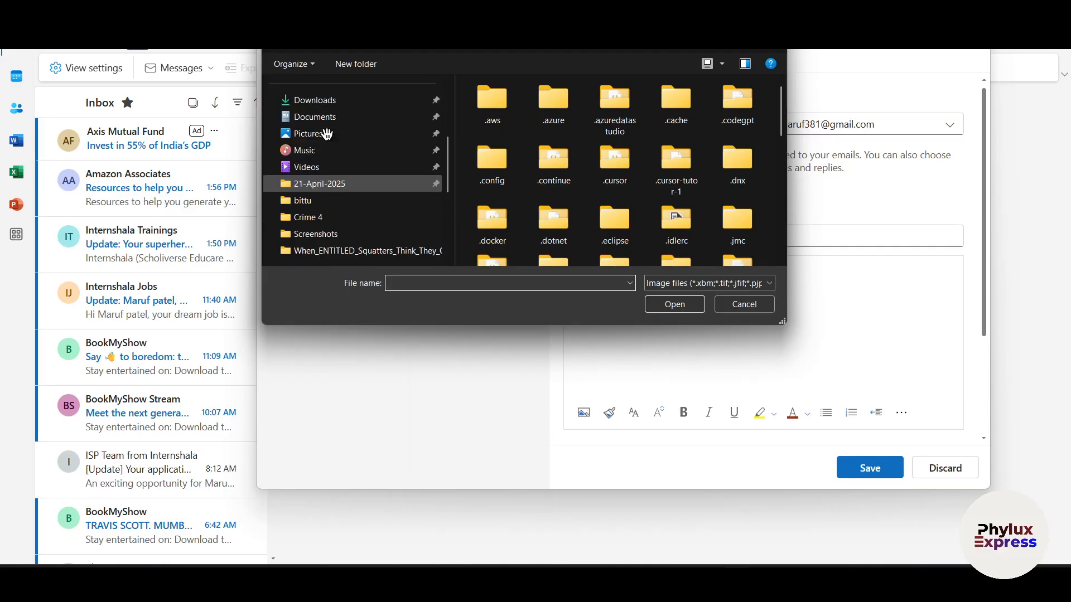
{"action": "left_click", "coordinate": [346, 101]}
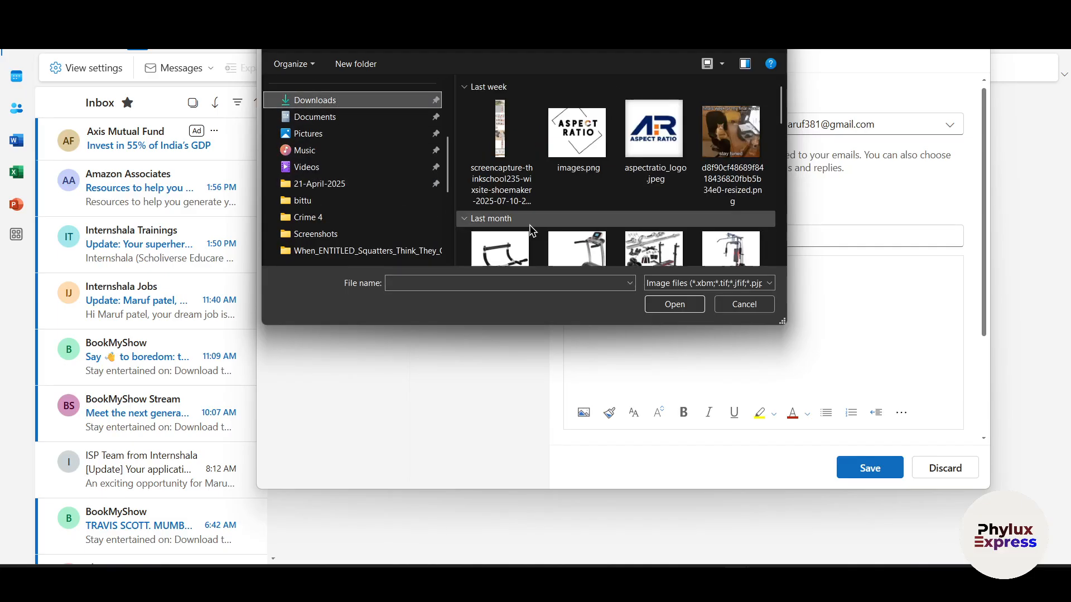
{"action": "left_click", "coordinate": [579, 165]}
{"action": "left_click", "coordinate": [687, 306]}
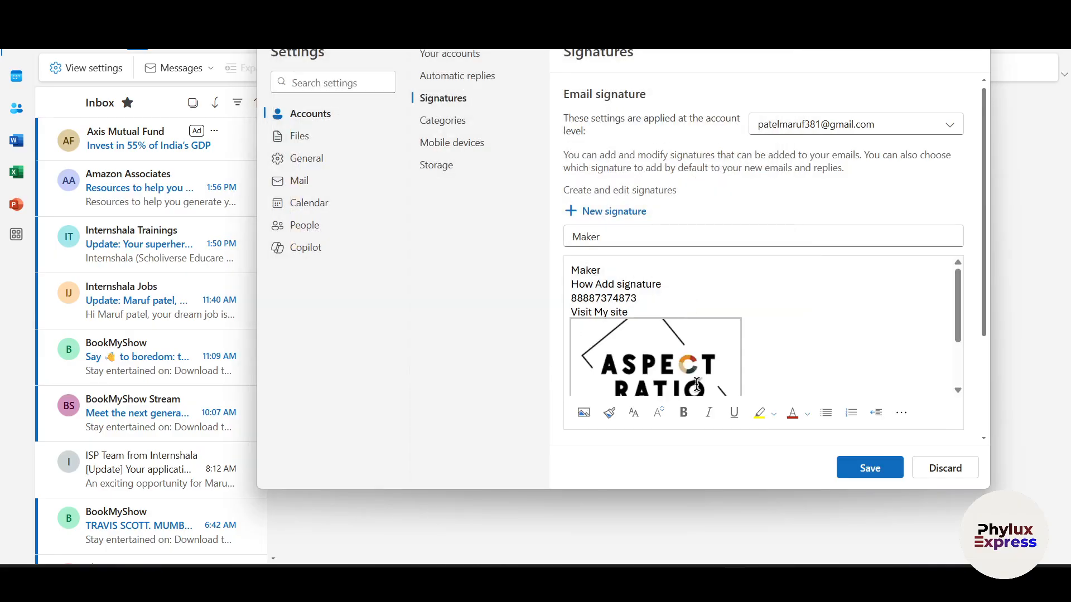
{"action": "scroll", "coordinate": [737, 329], "scroll_direction": "down", "scroll_amount": 2}
{"action": "scroll", "coordinate": [736, 329], "scroll_direction": "down", "scroll_amount": 3}
{"action": "scroll", "coordinate": [736, 331], "scroll_direction": "up", "scroll_amount": 2}
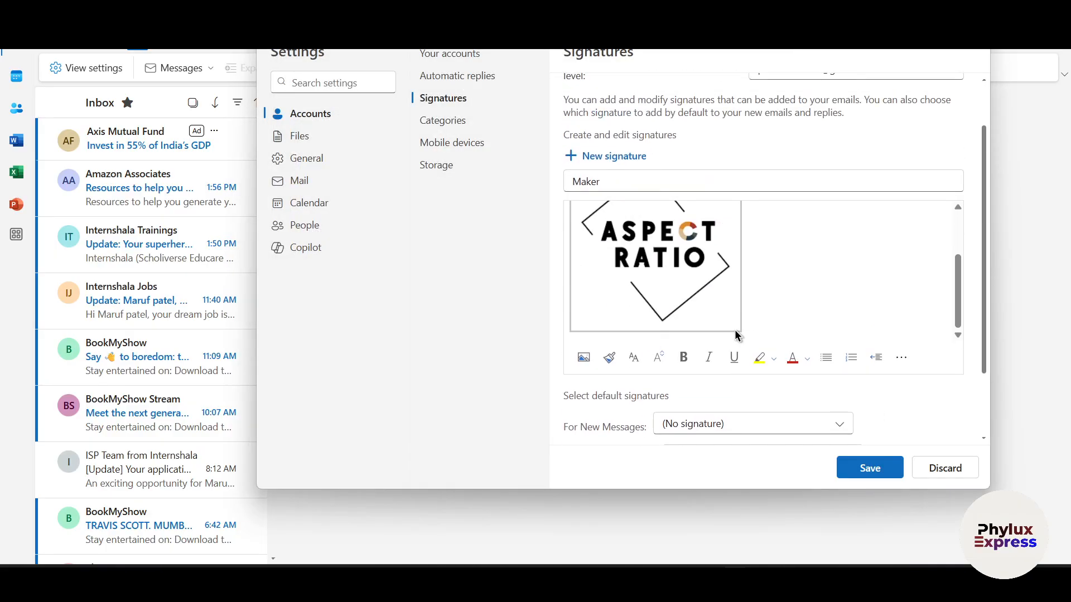
- Review the signature's content and check the default signature options for new messages and for replies/forwards
{"action": "scroll", "coordinate": [734, 327], "scroll_direction": "down", "scroll_amount": 2}
{"action": "scroll", "coordinate": [698, 249], "scroll_direction": "up", "scroll_amount": 3}
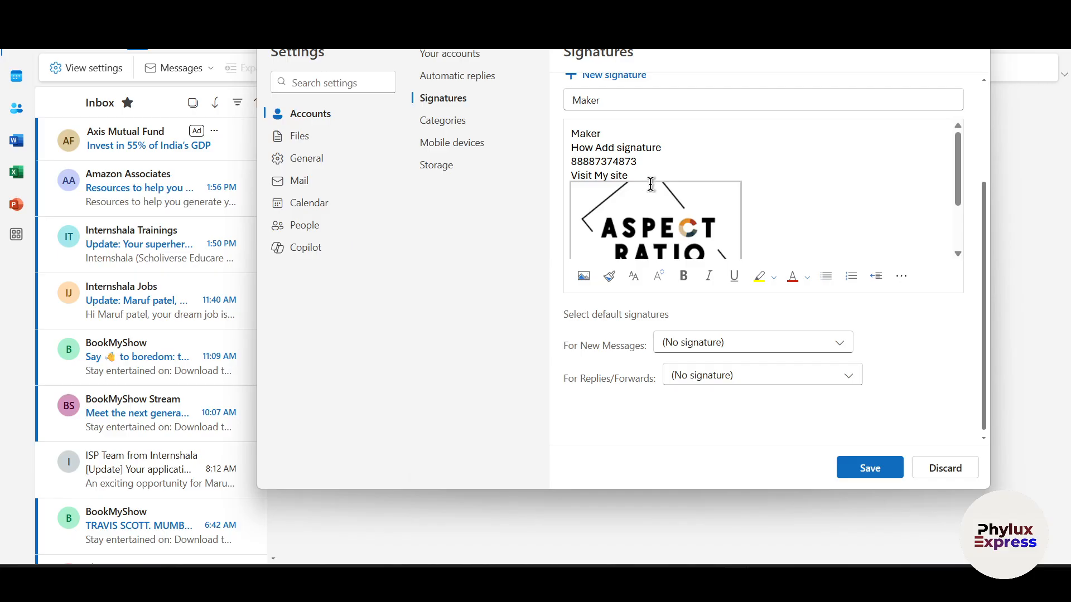
{"action": "scroll", "coordinate": [651, 185], "scroll_direction": "down", "scroll_amount": 3}
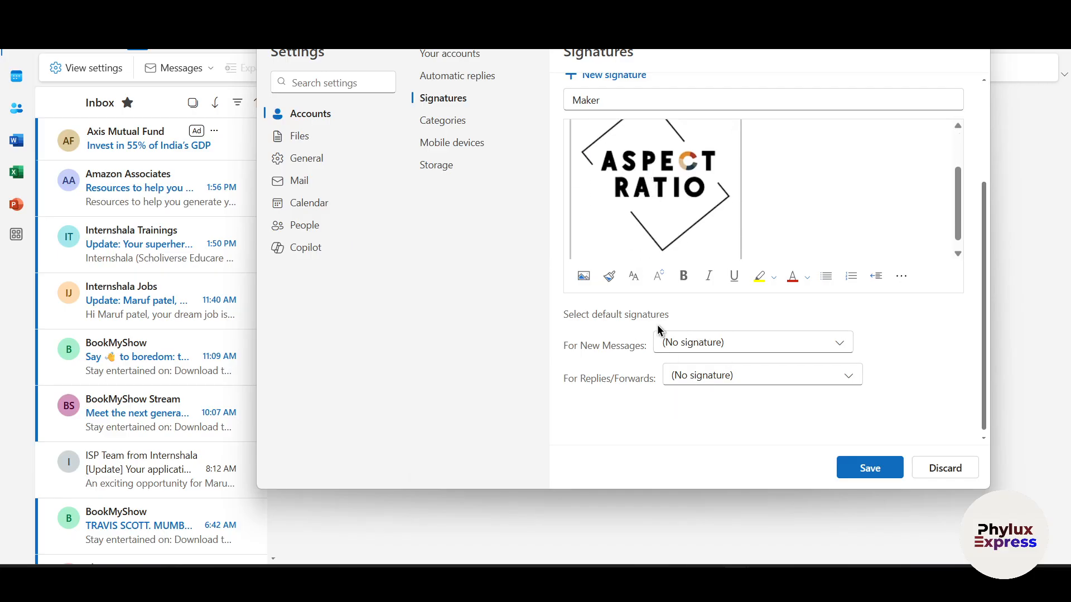
{"action": "left_click", "coordinate": [755, 342]}
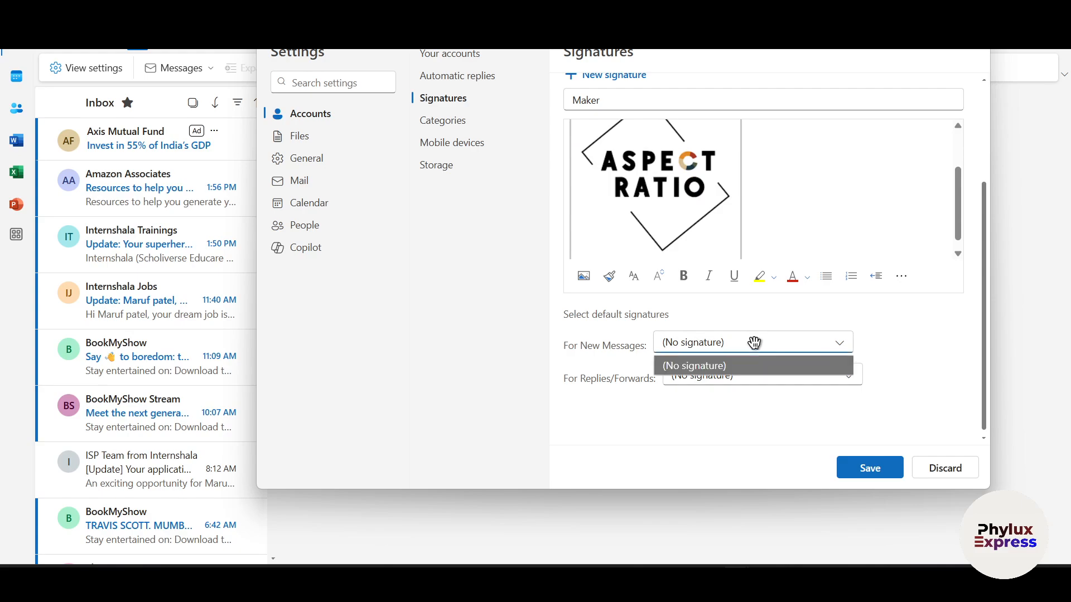
{"action": "left_click", "coordinate": [750, 367]}
{"action": "left_click", "coordinate": [741, 380]}
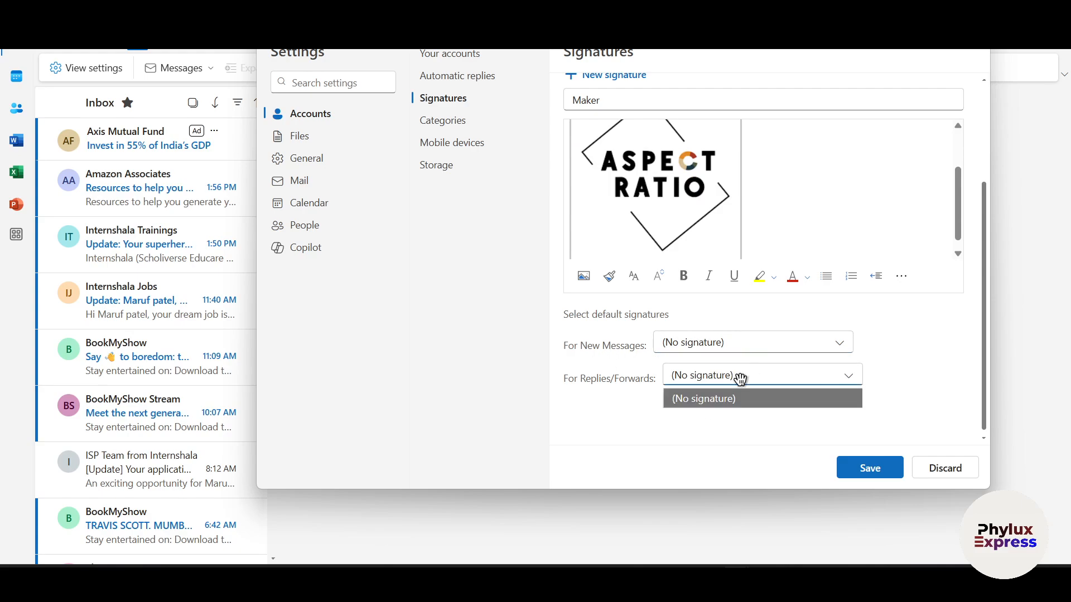
{"action": "left_click", "coordinate": [702, 446]}
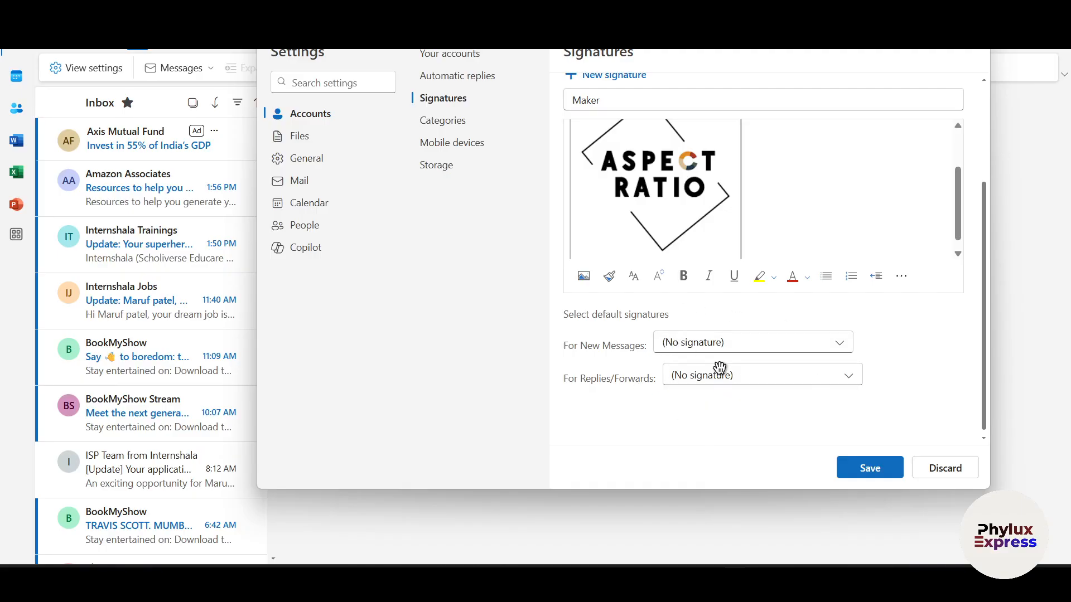
- Save the Maker signature and look over its saved content and default settings
{"action": "scroll", "coordinate": [719, 368], "scroll_direction": "up", "scroll_amount": 3}
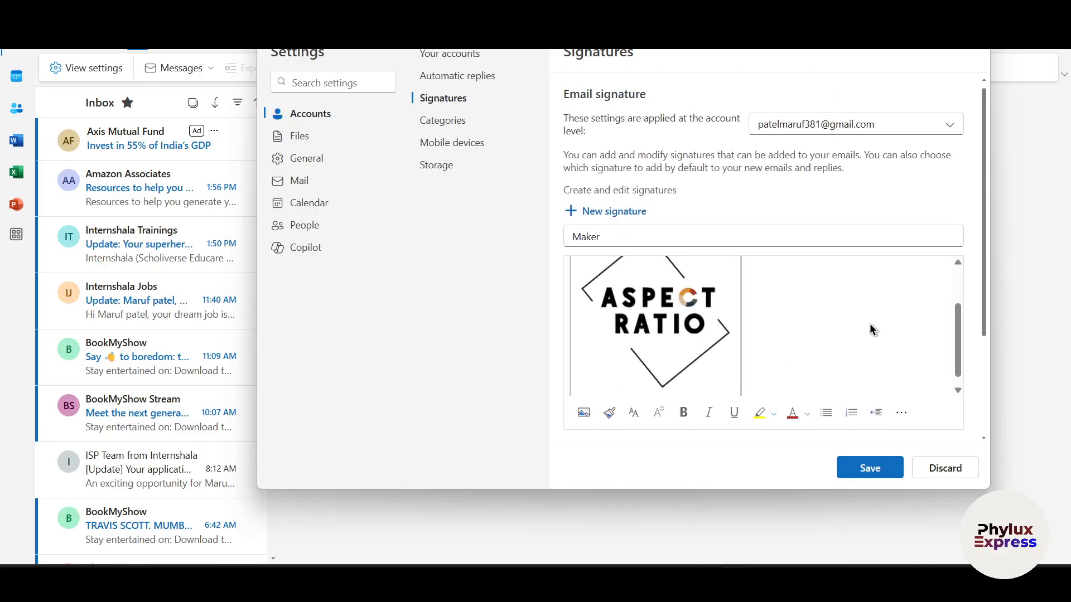
{"action": "left_click", "coordinate": [859, 467]}
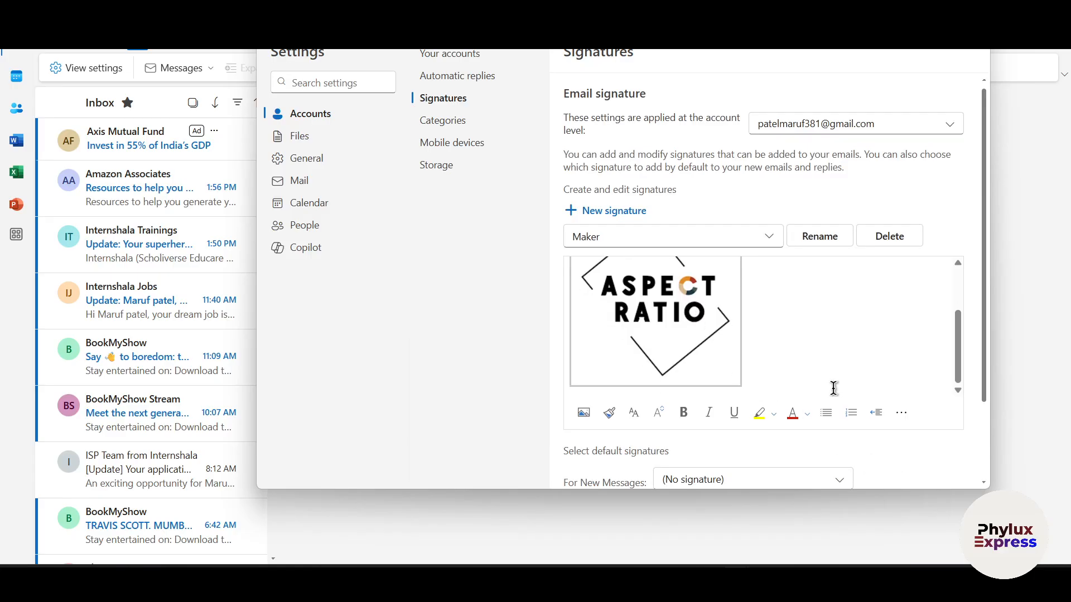
{"action": "scroll", "coordinate": [862, 265], "scroll_direction": "up", "scroll_amount": 3}
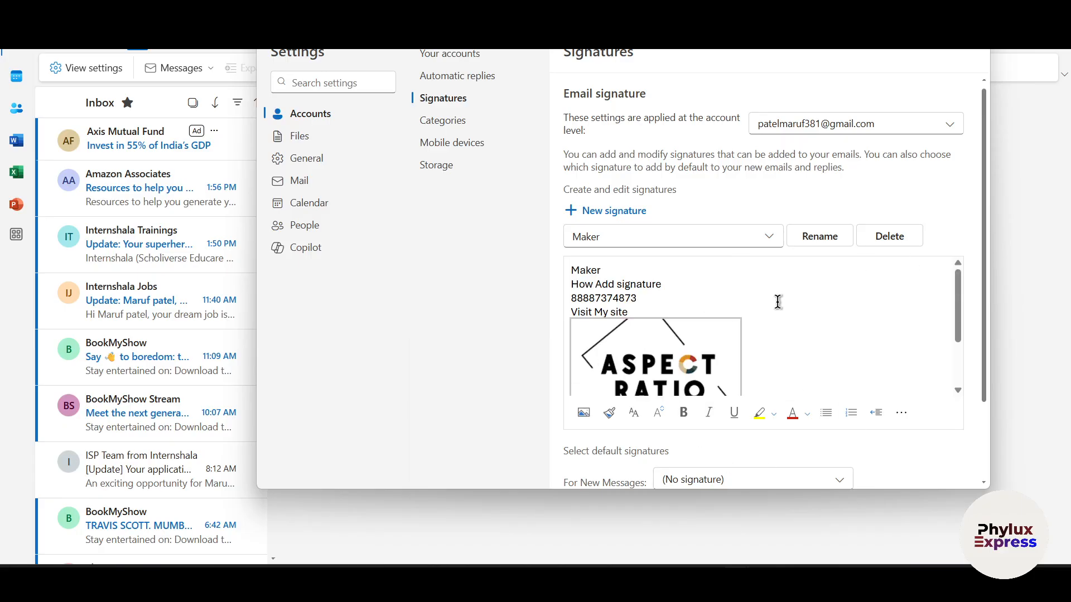
{"action": "scroll", "coordinate": [778, 302], "scroll_direction": "down", "scroll_amount": 2}
{"action": "scroll", "coordinate": [779, 302], "scroll_direction": "up", "scroll_amount": 2}
{"action": "scroll", "coordinate": [731, 414], "scroll_direction": "down", "scroll_amount": 1}
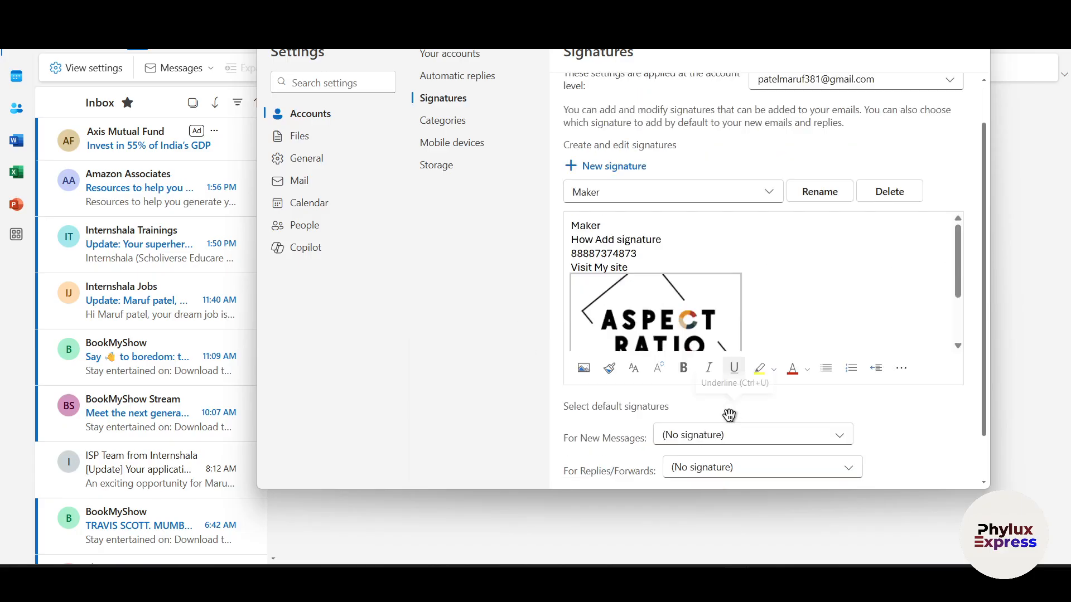
{"action": "scroll", "coordinate": [729, 416], "scroll_direction": "down", "scroll_amount": 1}
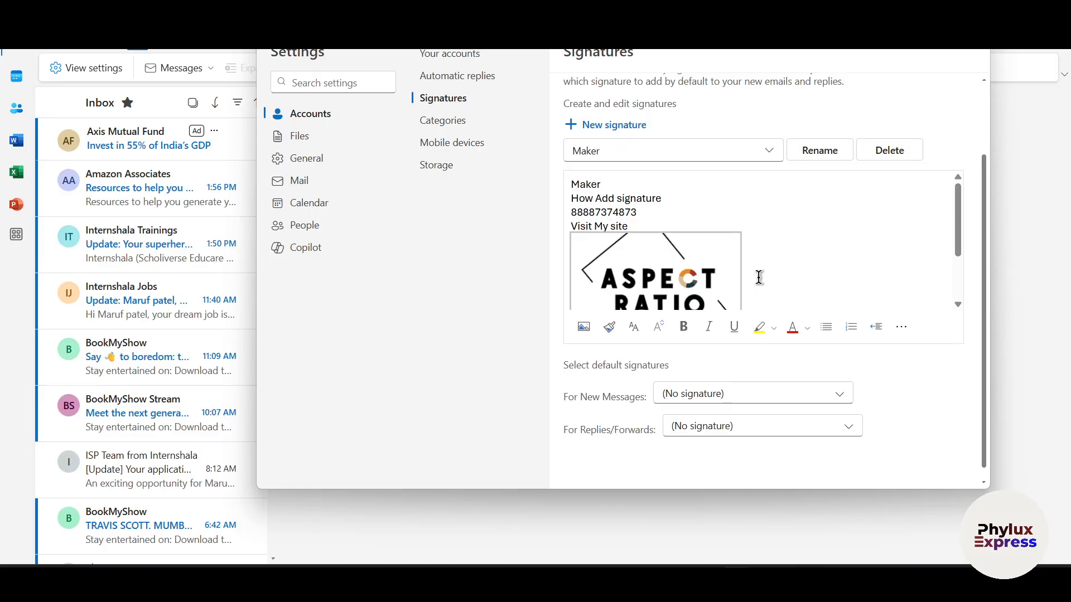
- Switch to the MySignature website in Edge and start creating a free email signature
{"action": "mouse_move", "coordinate": [676, 580]}
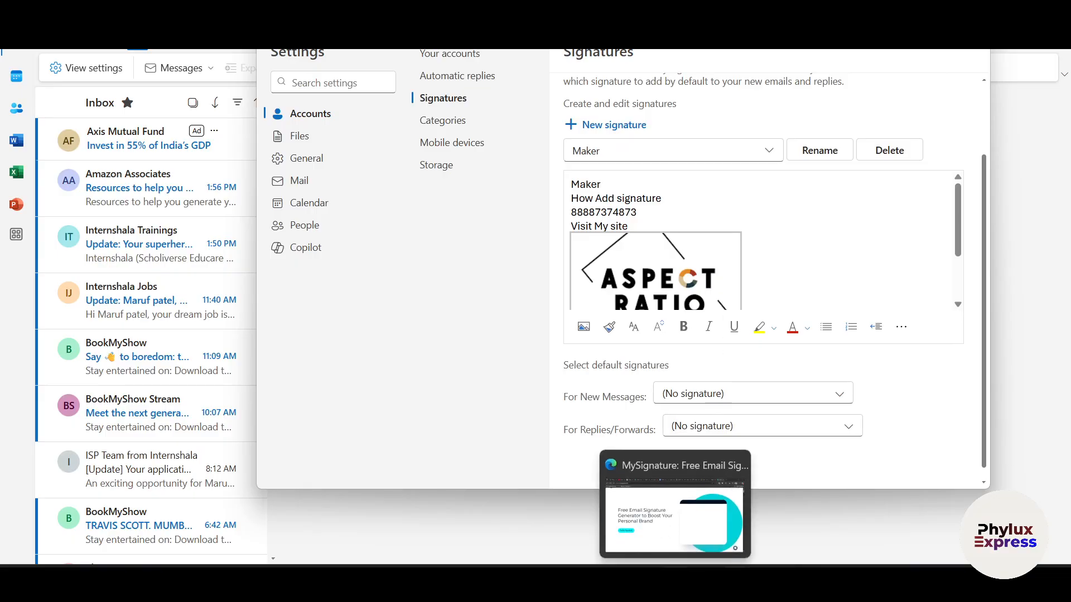
{"action": "left_click", "coordinate": [688, 480]}
{"action": "scroll", "coordinate": [329, 289], "scroll_direction": "up", "scroll_amount": 1}
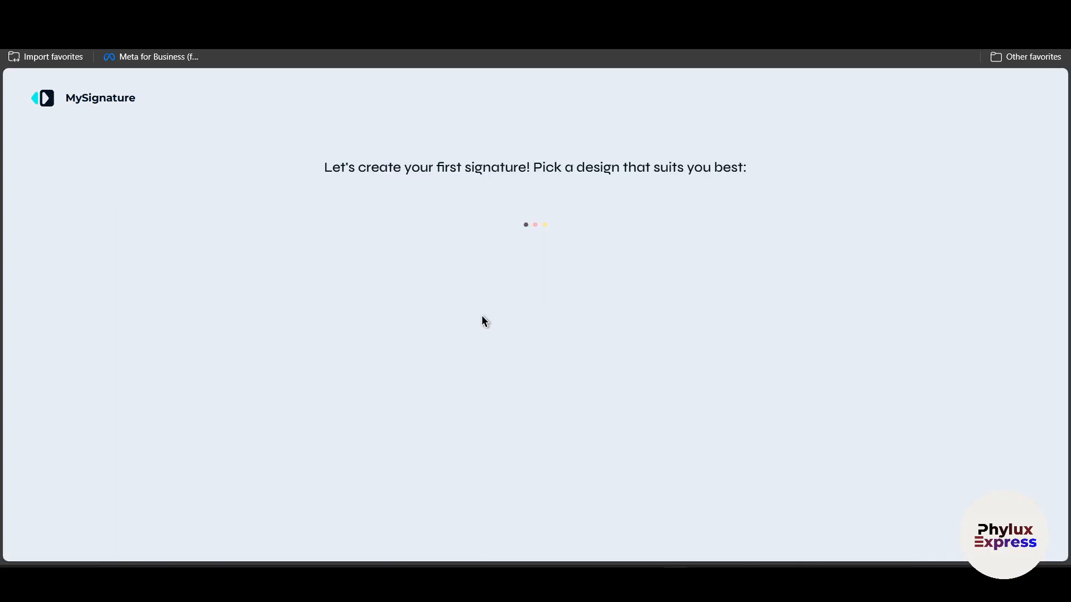
- Browse the signature designs and use the Freelancers Motion Designer template with the Regards greeting
{"action": "mouse_move", "coordinate": [325, 361]}
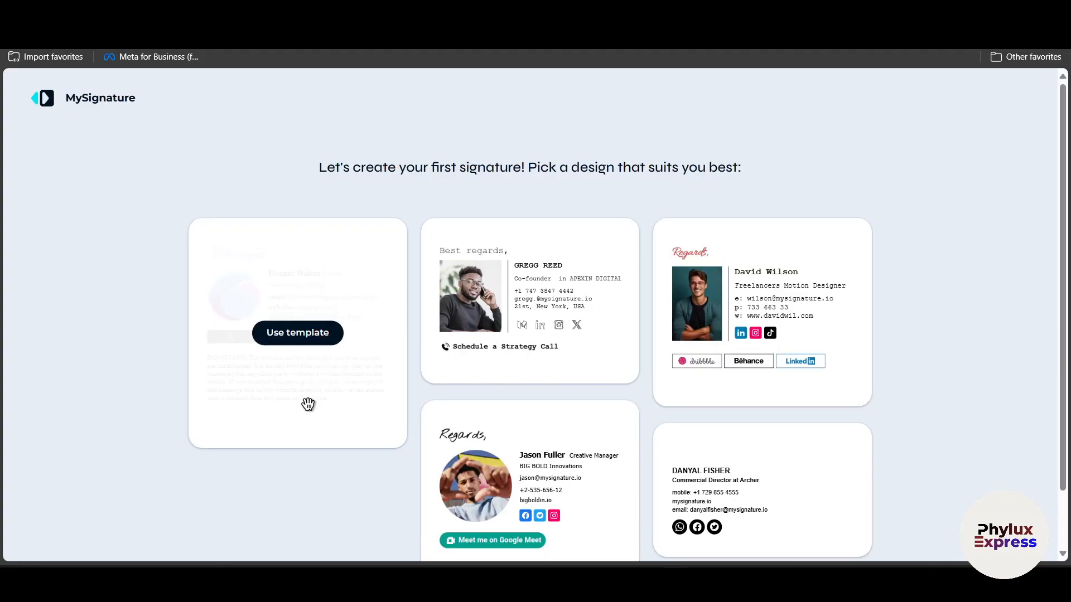
{"action": "scroll", "coordinate": [505, 428], "scroll_direction": "down", "scroll_amount": 2}
{"action": "scroll", "coordinate": [504, 427], "scroll_direction": "up", "scroll_amount": 1}
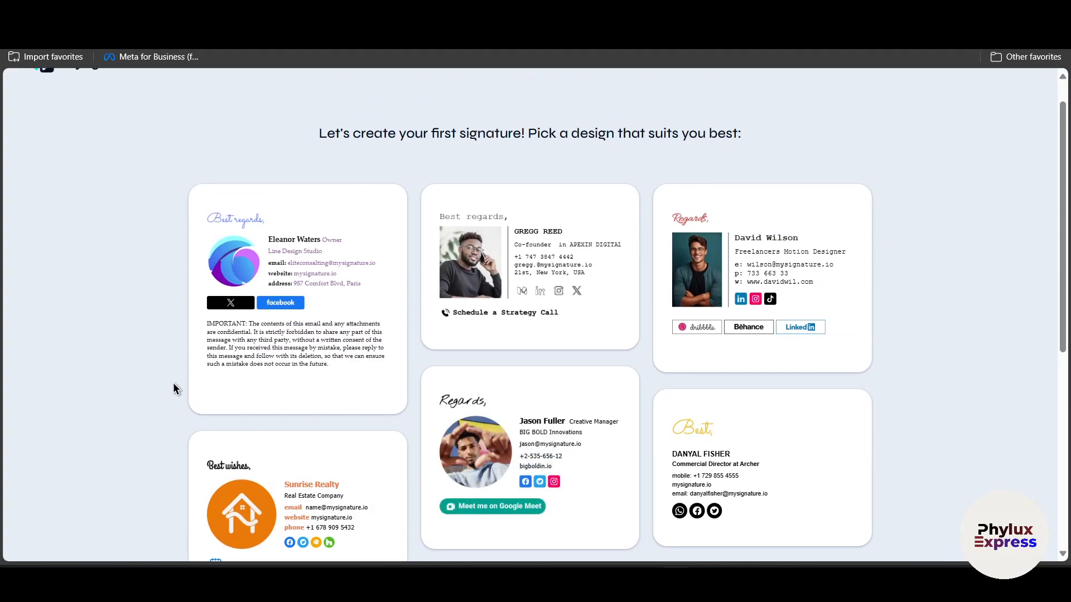
{"action": "mouse_move", "coordinate": [690, 366]}
{"action": "scroll", "coordinate": [690, 367], "scroll_direction": "down", "scroll_amount": 1}
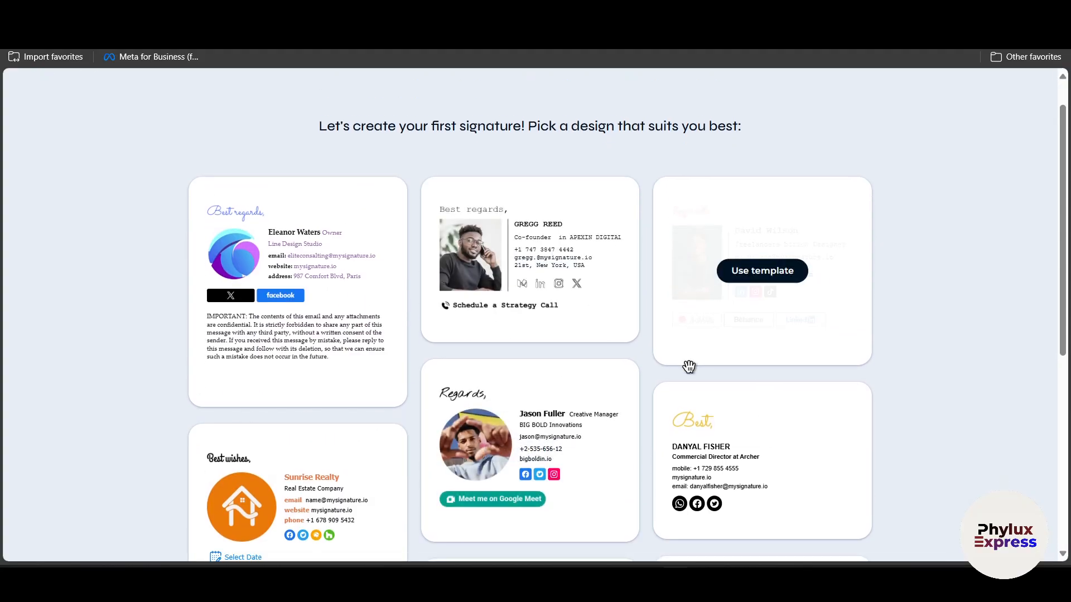
{"action": "scroll", "coordinate": [690, 366], "scroll_direction": "down", "scroll_amount": 2}
{"action": "scroll", "coordinate": [552, 351], "scroll_direction": "up", "scroll_amount": 3}
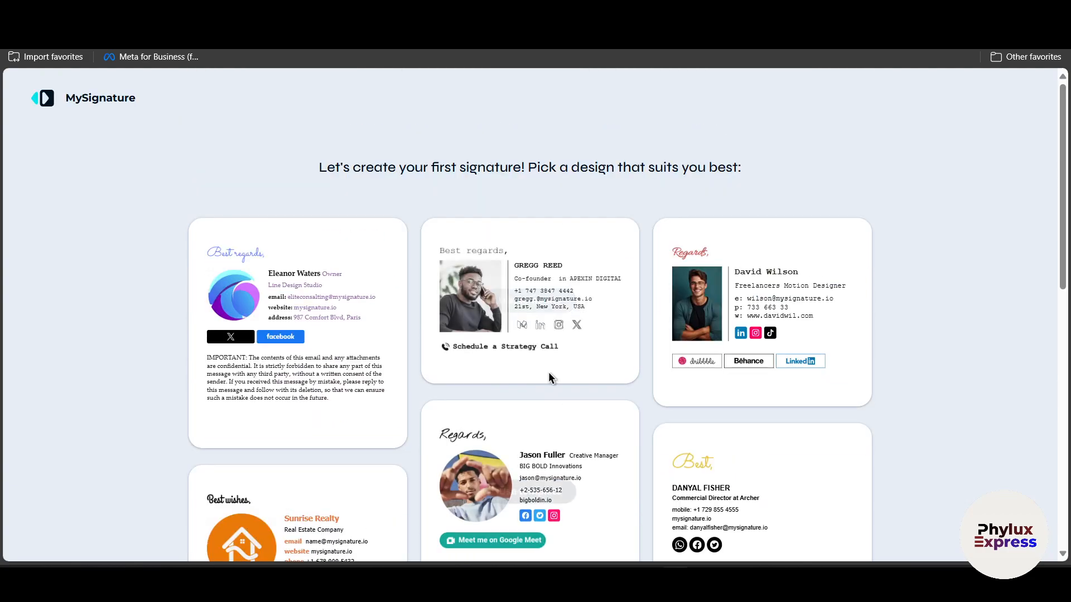
{"action": "scroll", "coordinate": [525, 385], "scroll_direction": "down", "scroll_amount": 3}
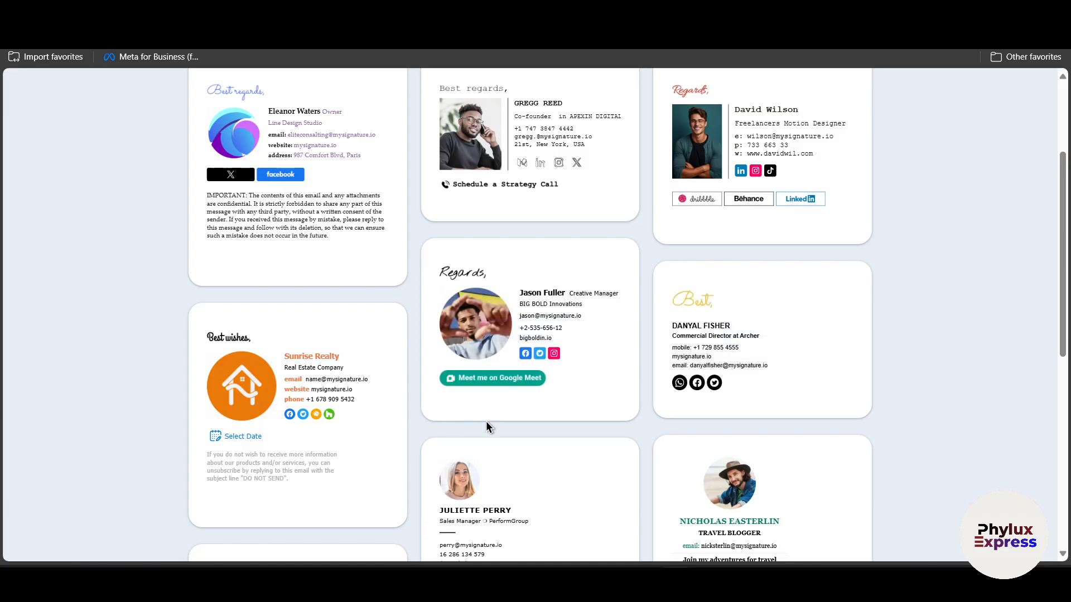
{"action": "scroll", "coordinate": [516, 438], "scroll_direction": "down", "scroll_amount": 2}
{"action": "mouse_move", "coordinate": [487, 315]}
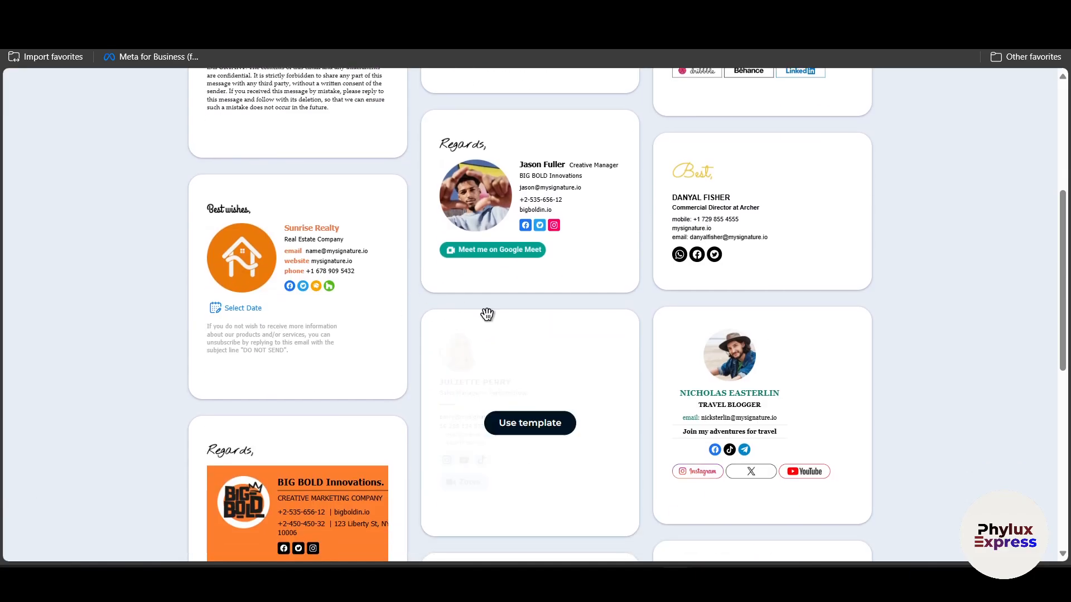
{"action": "scroll", "coordinate": [487, 315], "scroll_direction": "up", "scroll_amount": 1}
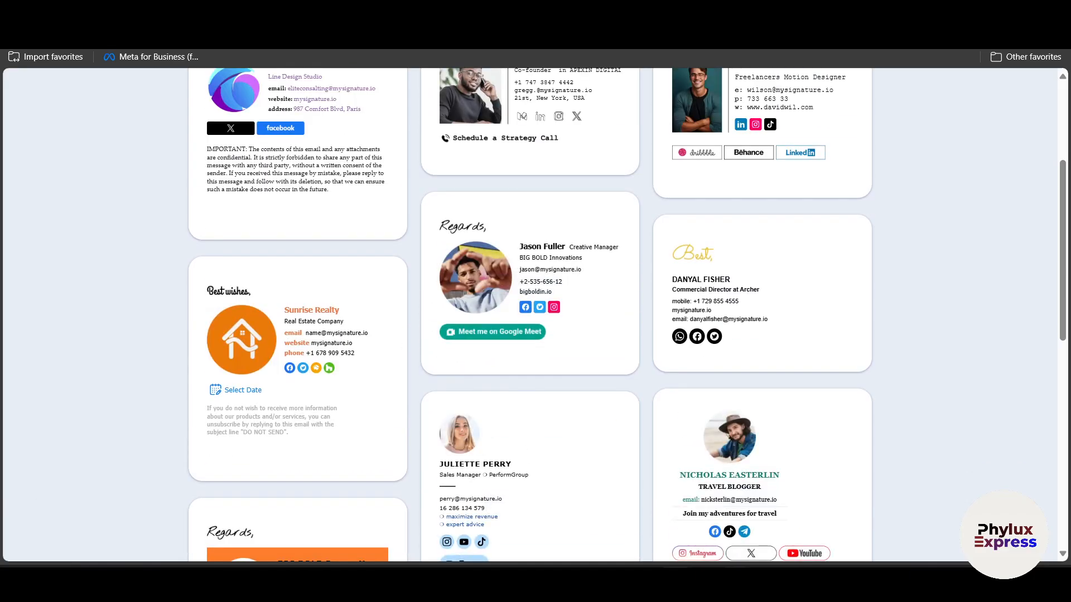
{"action": "mouse_move", "coordinate": [736, 581]}
{"action": "scroll", "coordinate": [789, 442], "scroll_direction": "down", "scroll_amount": 3}
{"action": "scroll", "coordinate": [742, 205], "scroll_direction": "up", "scroll_amount": 4}
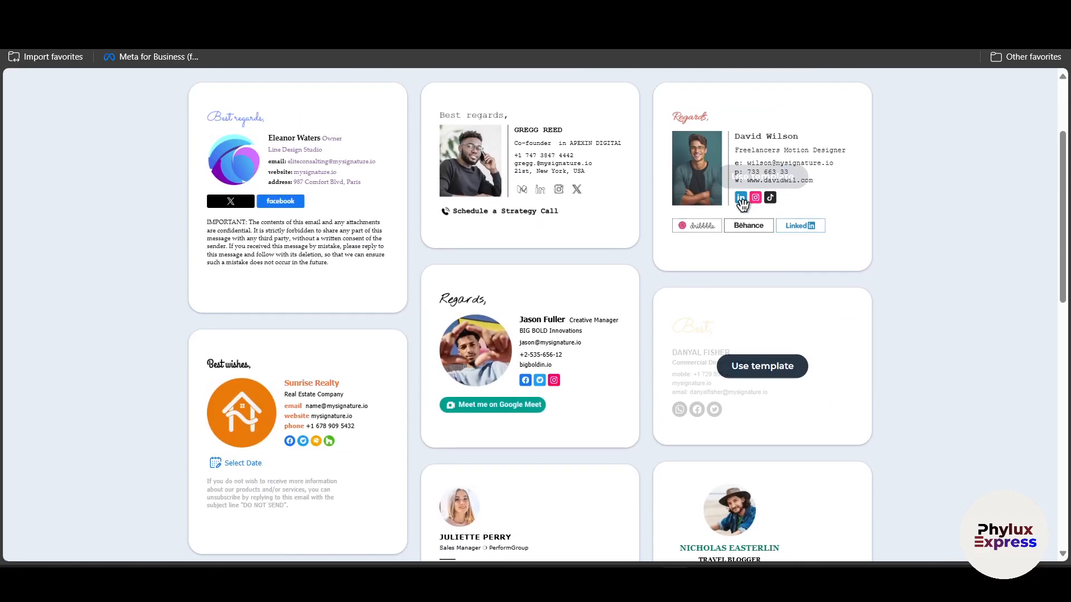
{"action": "scroll", "coordinate": [742, 204], "scroll_direction": "up", "scroll_amount": 2}
{"action": "left_click", "coordinate": [745, 275]}
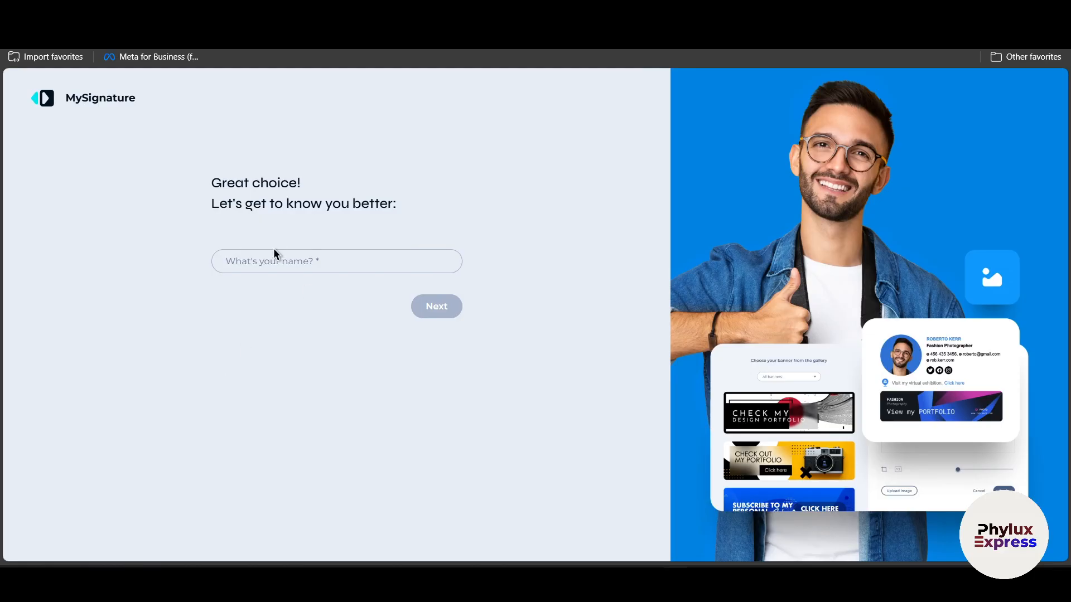
- Enter maker as the name for the signature and continue to the industry question
{"action": "left_click", "coordinate": [272, 260]}
{"action": "left_click", "coordinate": [177, 291]}
{"action": "left_click", "coordinate": [262, 266]}
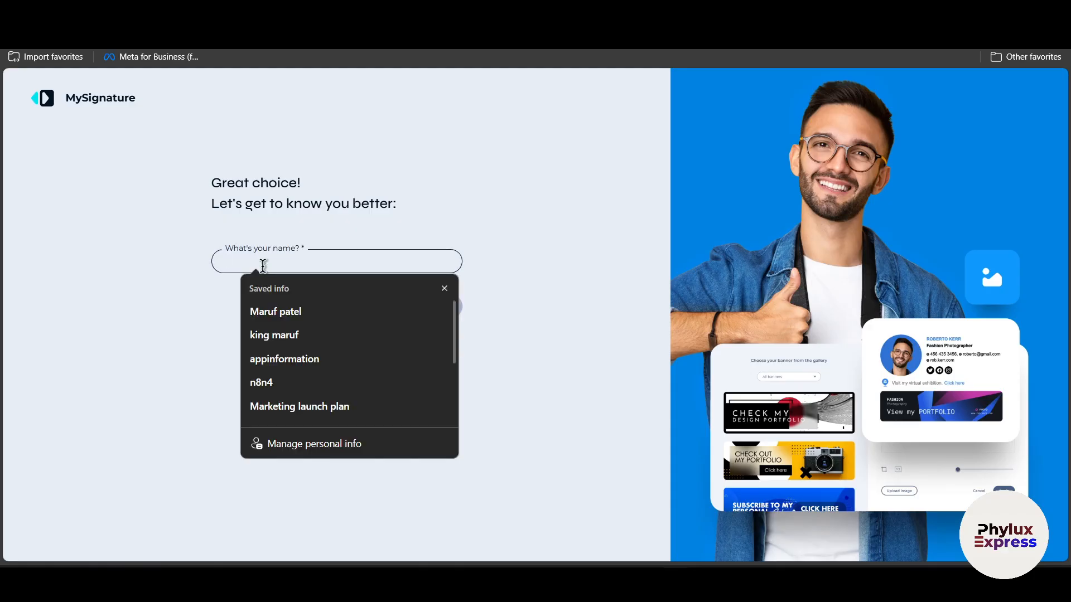
{"action": "type", "text": "maker"}
{"action": "left_click", "coordinate": [449, 316]}
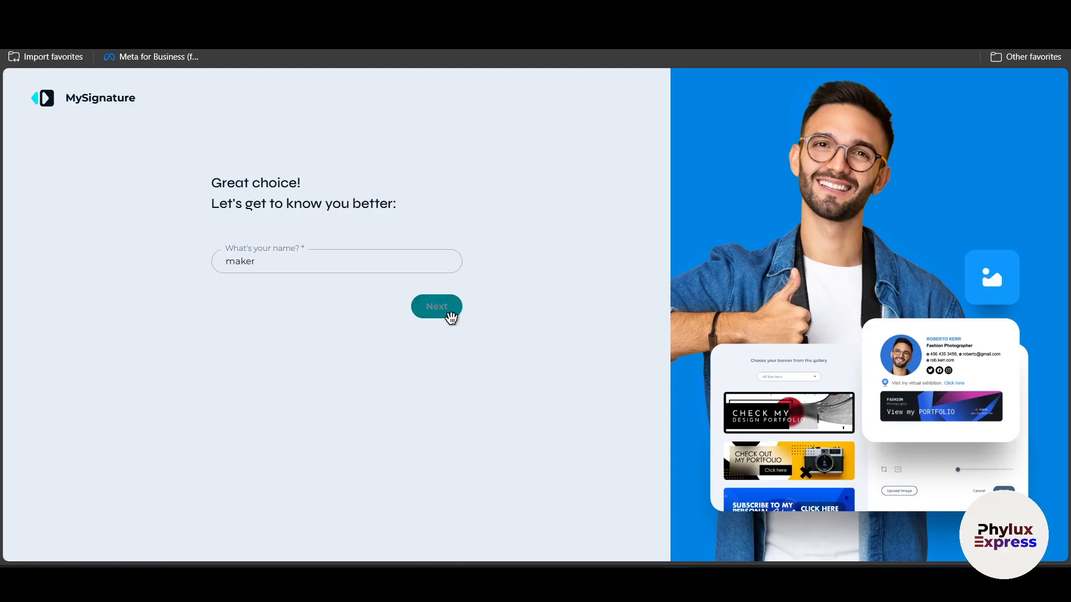
- Set the industry to Marketing and Sales and the position to CEO, leave the website empty, and continue
{"action": "left_click", "coordinate": [373, 269]}
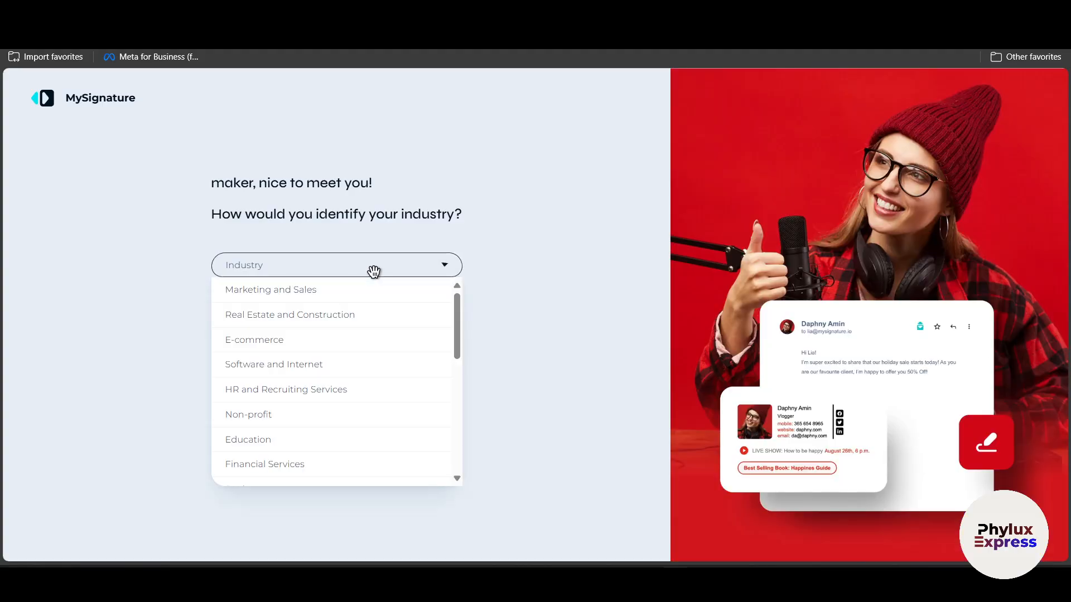
{"action": "left_click", "coordinate": [335, 296]}
{"action": "left_click", "coordinate": [365, 308]}
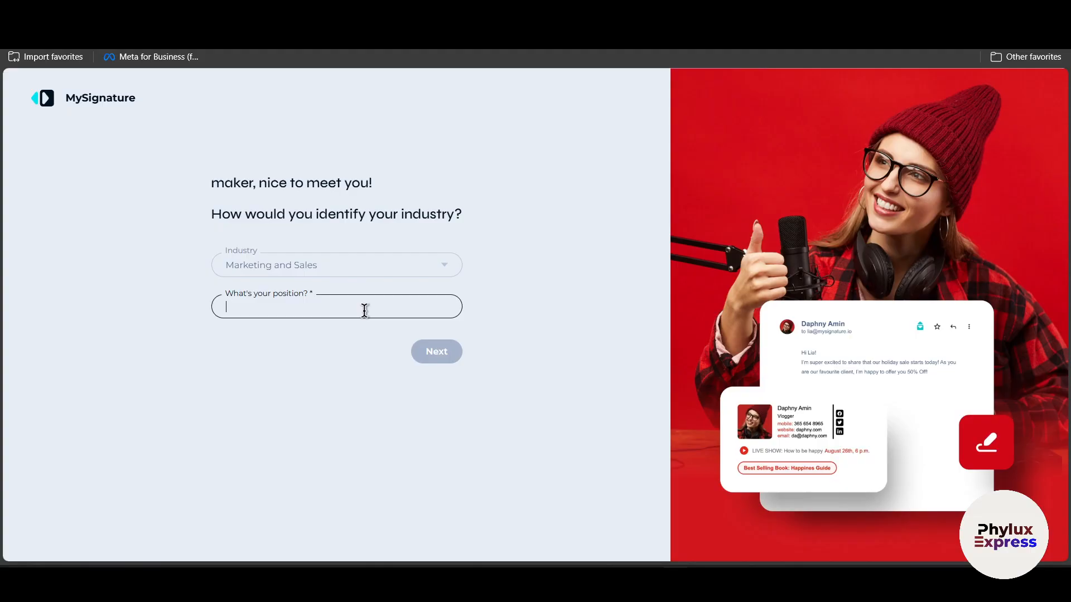
{"action": "type", "text": "CEO"}
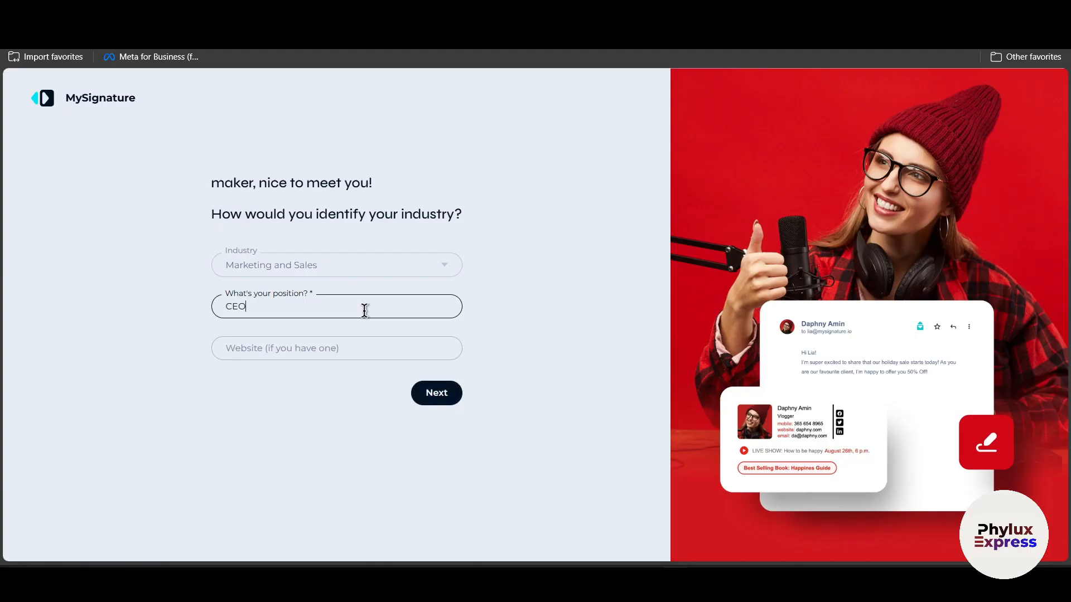
{"action": "left_click", "coordinate": [398, 346]}
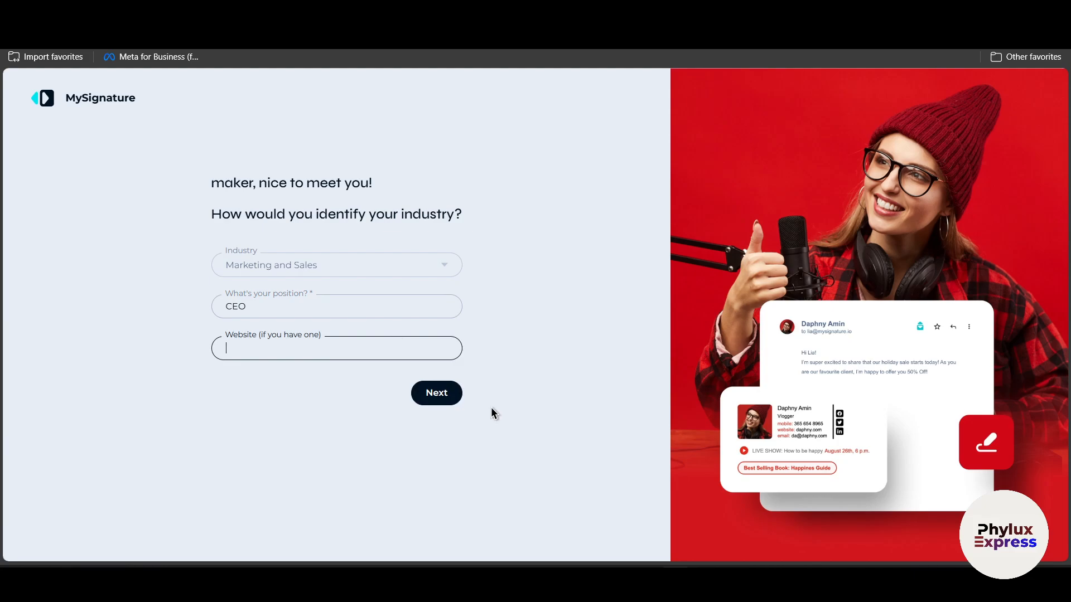
{"action": "left_click", "coordinate": [445, 388]}
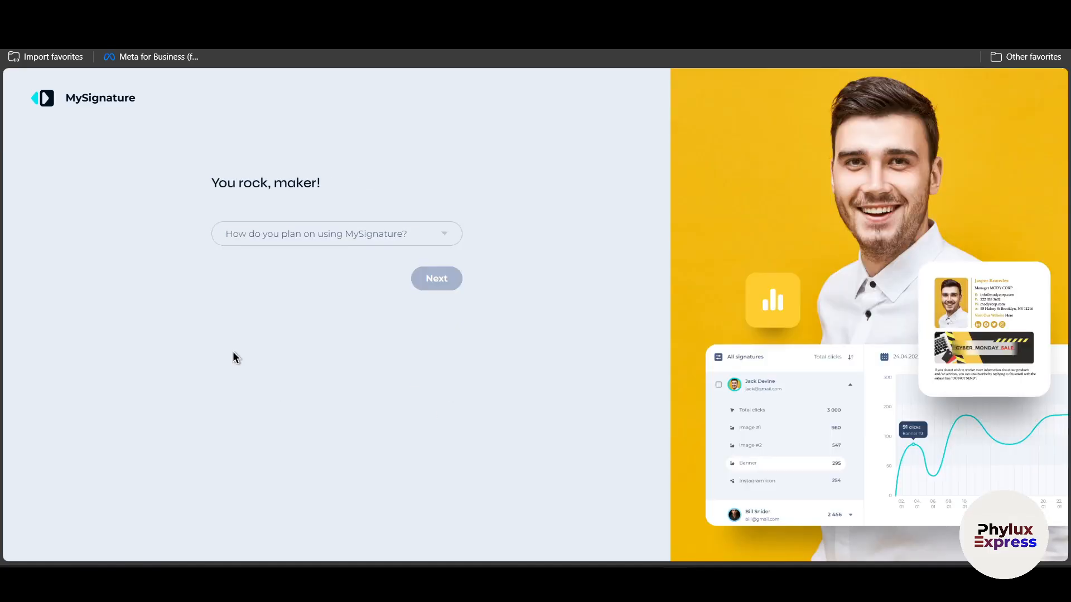
- State that MySignature is going to be used for Myself and continue
{"action": "left_click", "coordinate": [371, 232]}
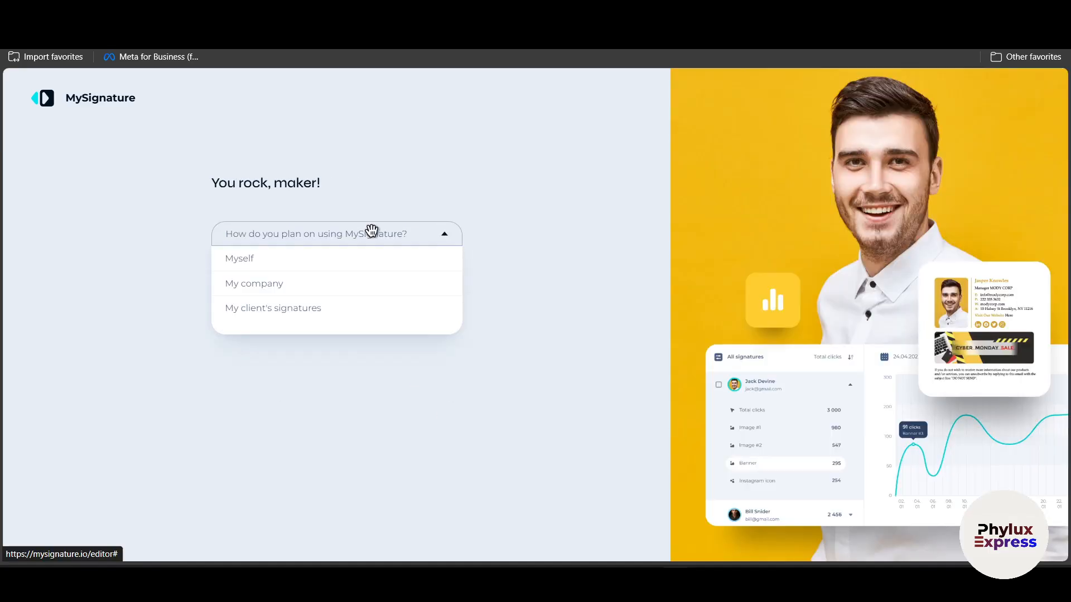
{"action": "left_click", "coordinate": [330, 253]}
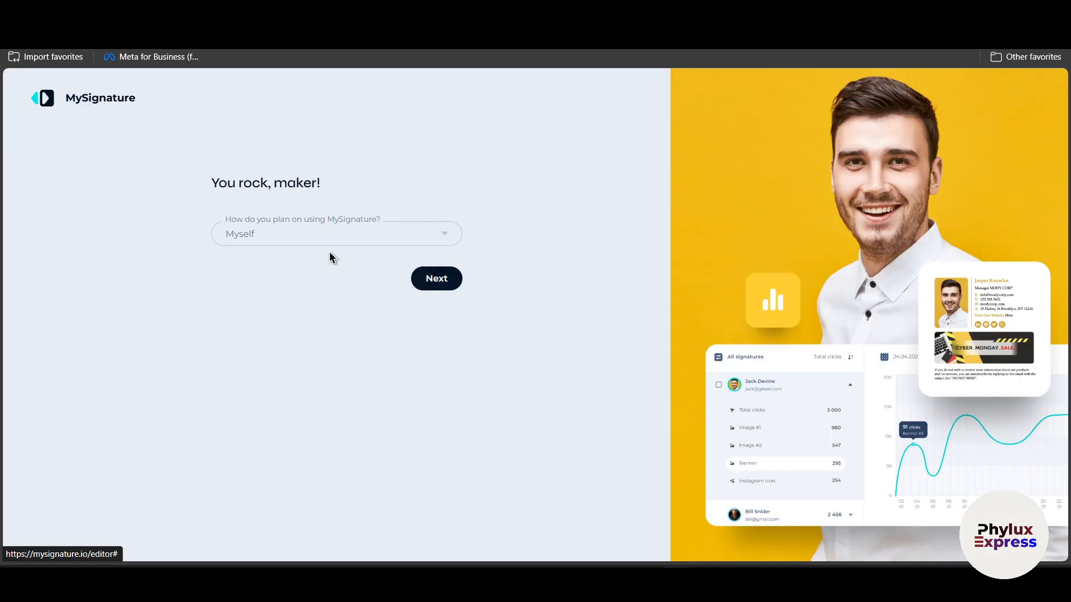
{"action": "left_click", "coordinate": [447, 281]}
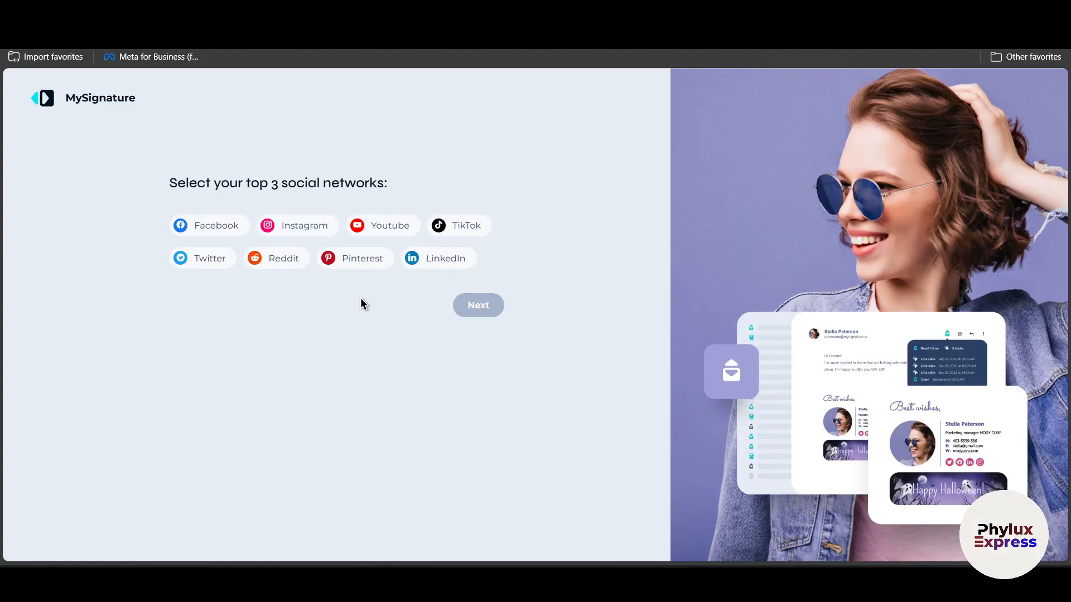
- Select Instagram, Youtube and LinkedIn as the top three social networks and continue
{"action": "left_click_drag", "start_coordinate": [170, 187], "coordinate": [383, 183]}
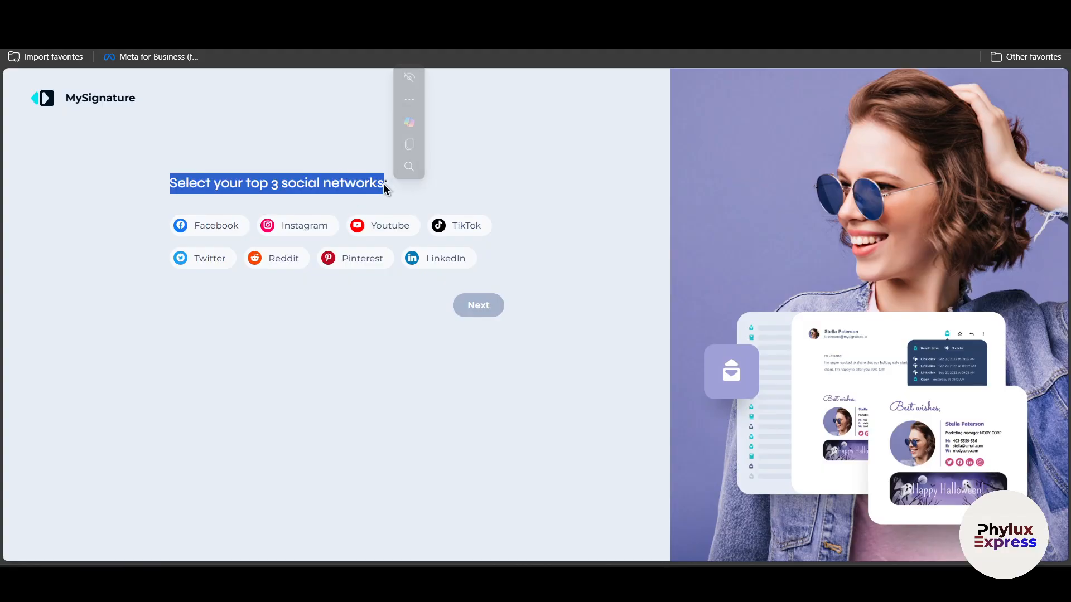
{"action": "left_click", "coordinate": [322, 219]}
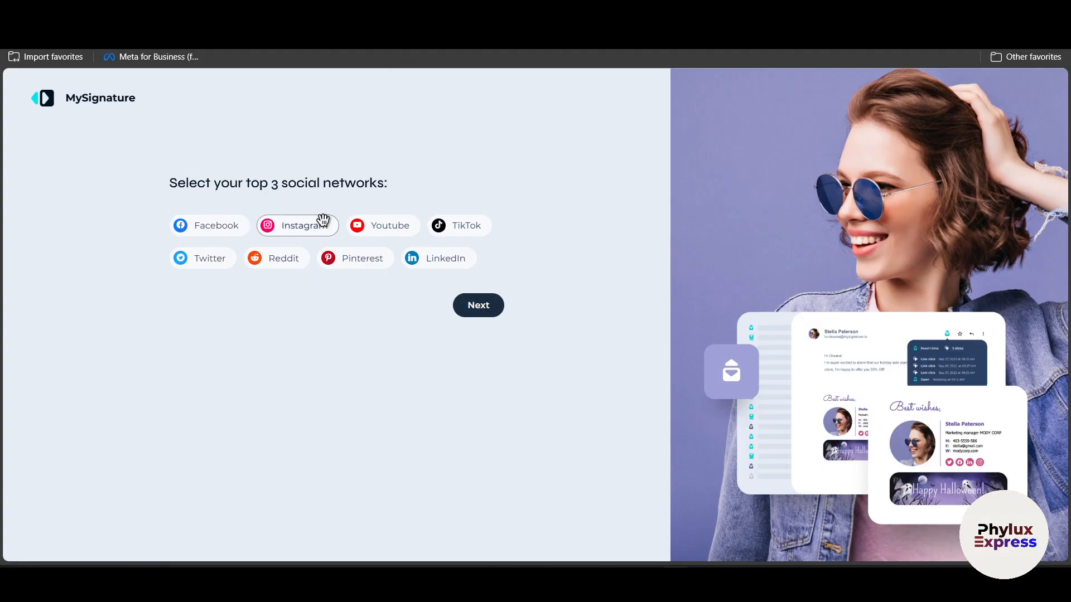
{"action": "left_click", "coordinate": [387, 227]}
{"action": "left_click", "coordinate": [460, 260]}
{"action": "left_click", "coordinate": [478, 305]}
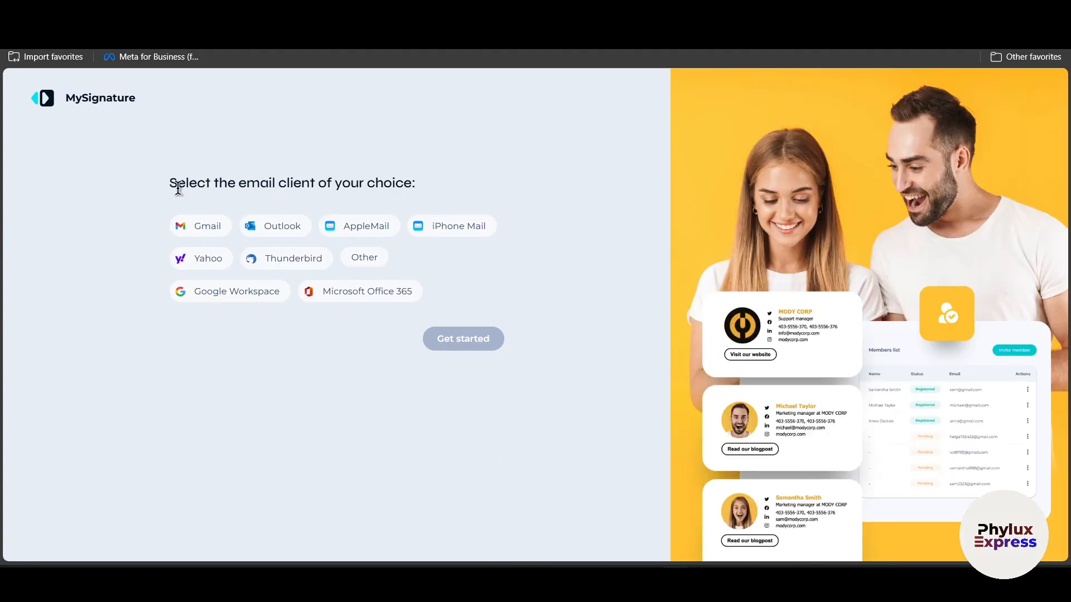
- Choose Outlook as the email client and start the signature editor
{"action": "left_click_drag", "start_coordinate": [178, 189], "coordinate": [443, 188]}
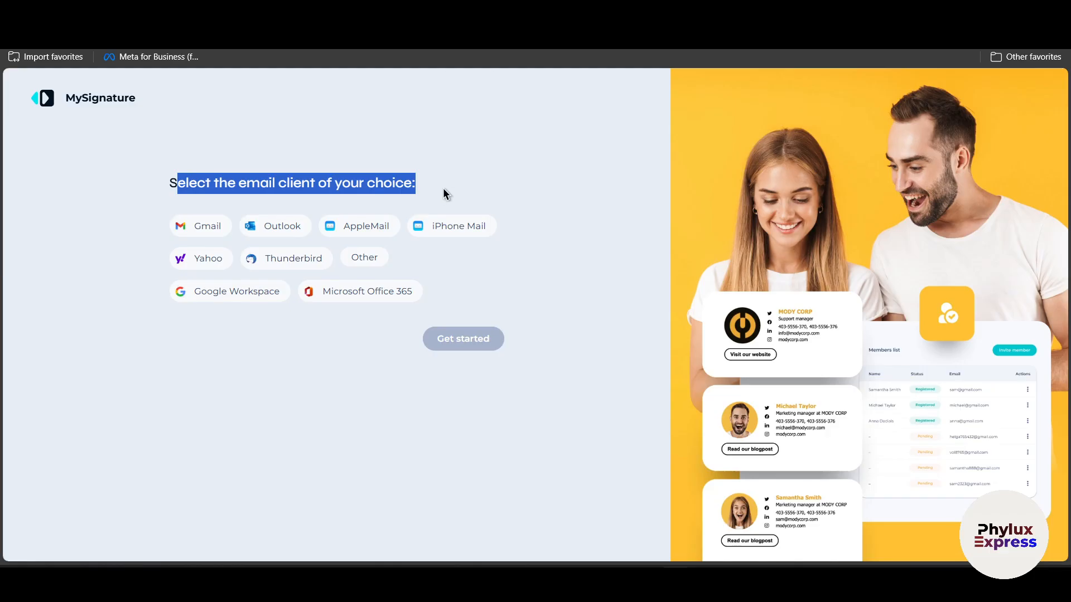
{"action": "left_click", "coordinate": [566, 190]}
{"action": "left_click", "coordinate": [276, 237]}
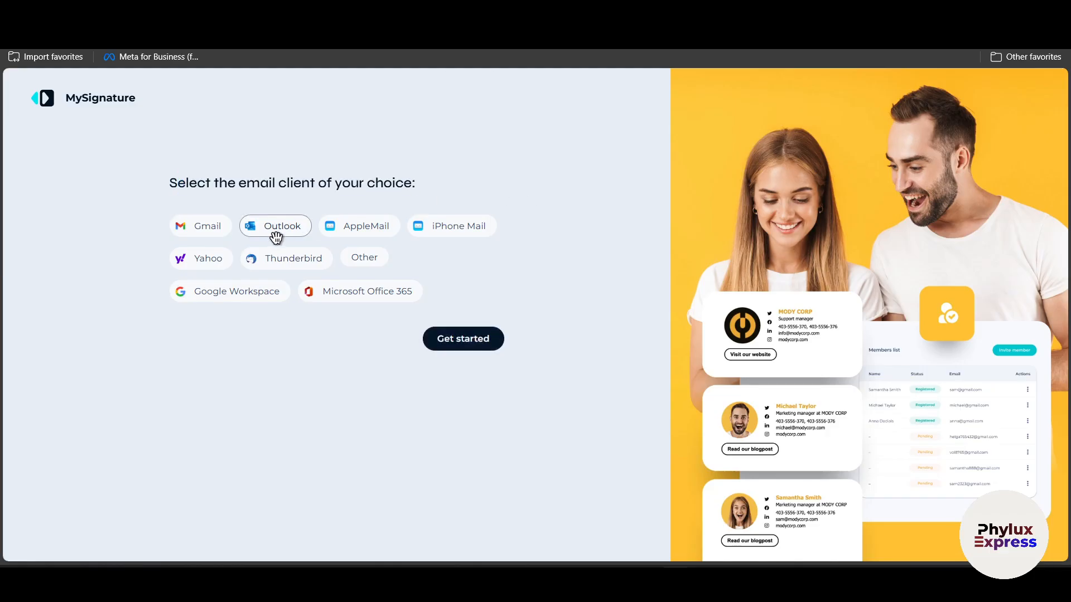
{"action": "left_click", "coordinate": [463, 340]}
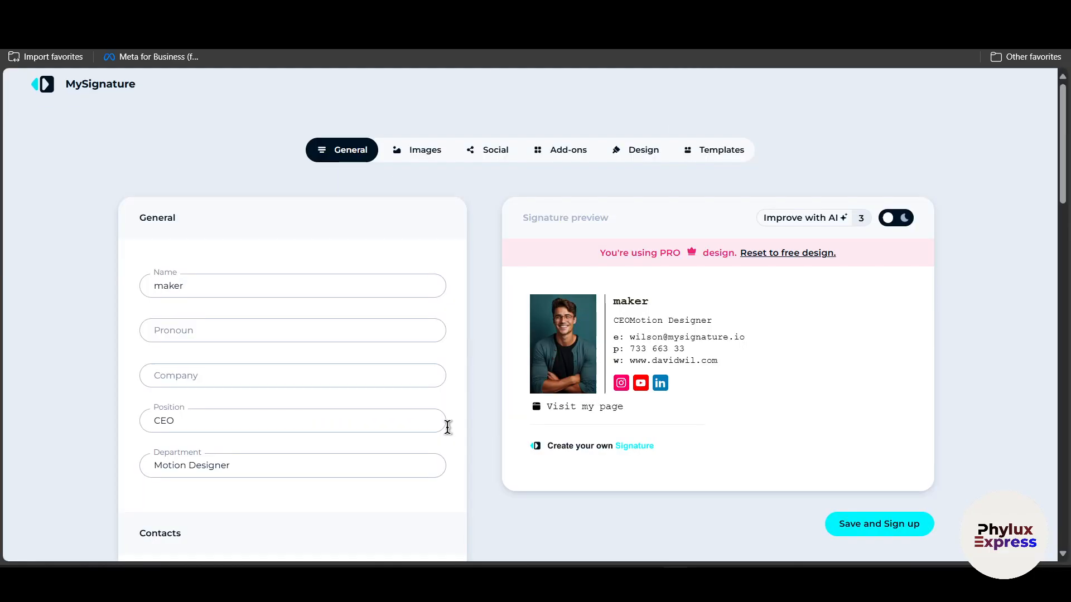
- Reset the signature from the PRO design to the free design
{"action": "scroll", "coordinate": [328, 407], "scroll_direction": "down", "scroll_amount": 1}
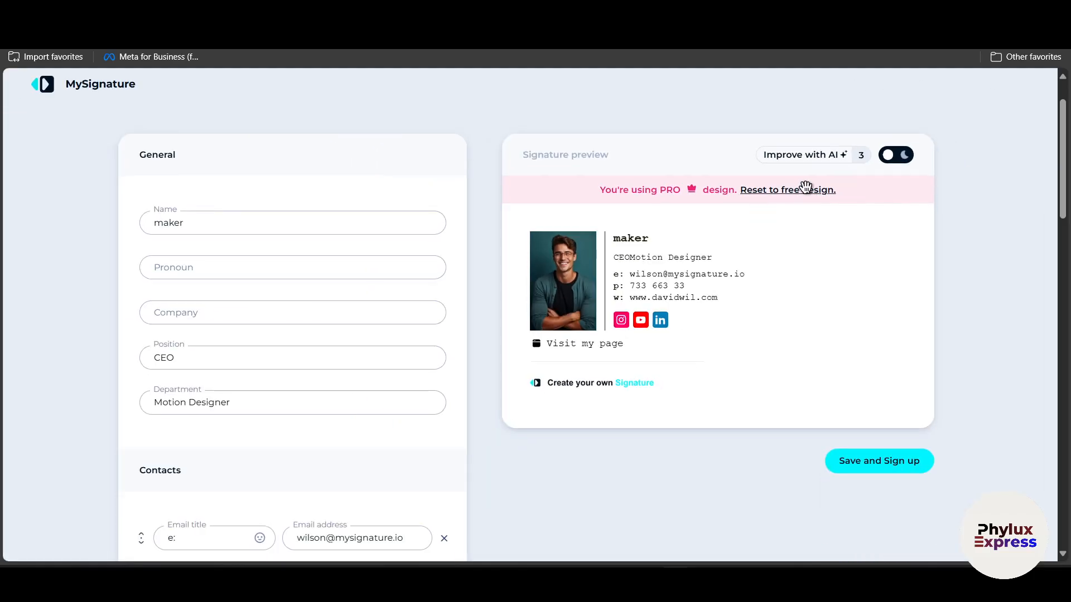
{"action": "left_click", "coordinate": [806, 188]}
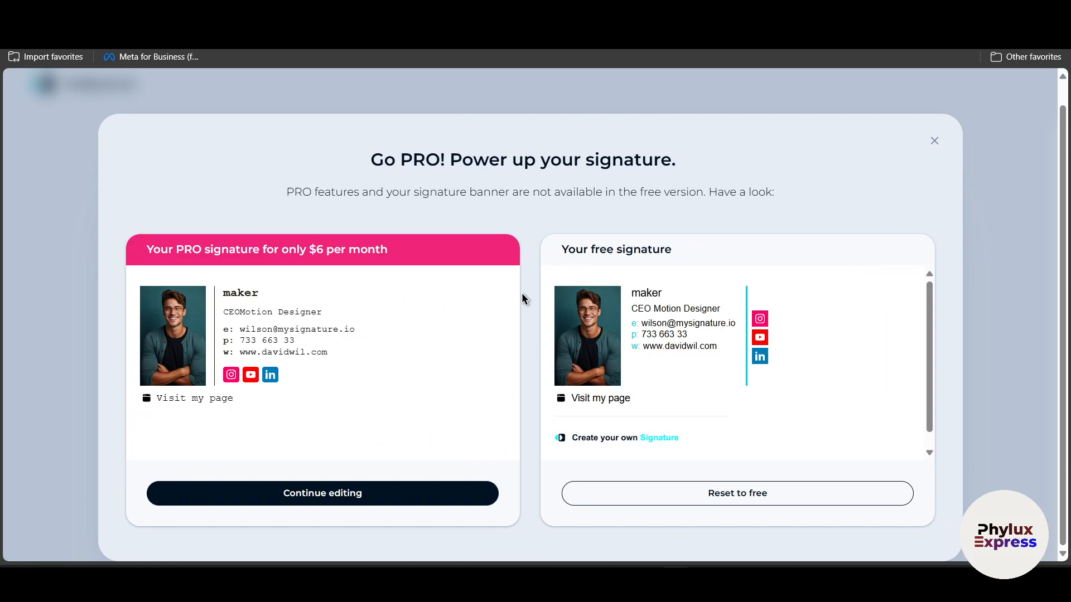
{"action": "left_click", "coordinate": [756, 493]}
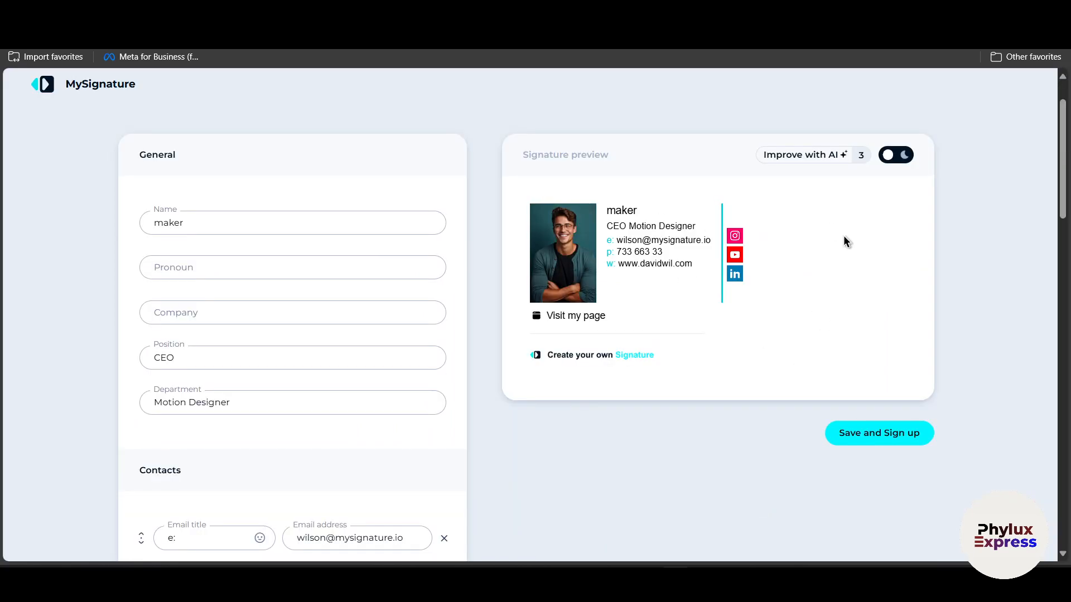
- Review the general fields from pronoun to department, the signature preview, and the email, phone and website contact fields
{"action": "left_click", "coordinate": [267, 273]}
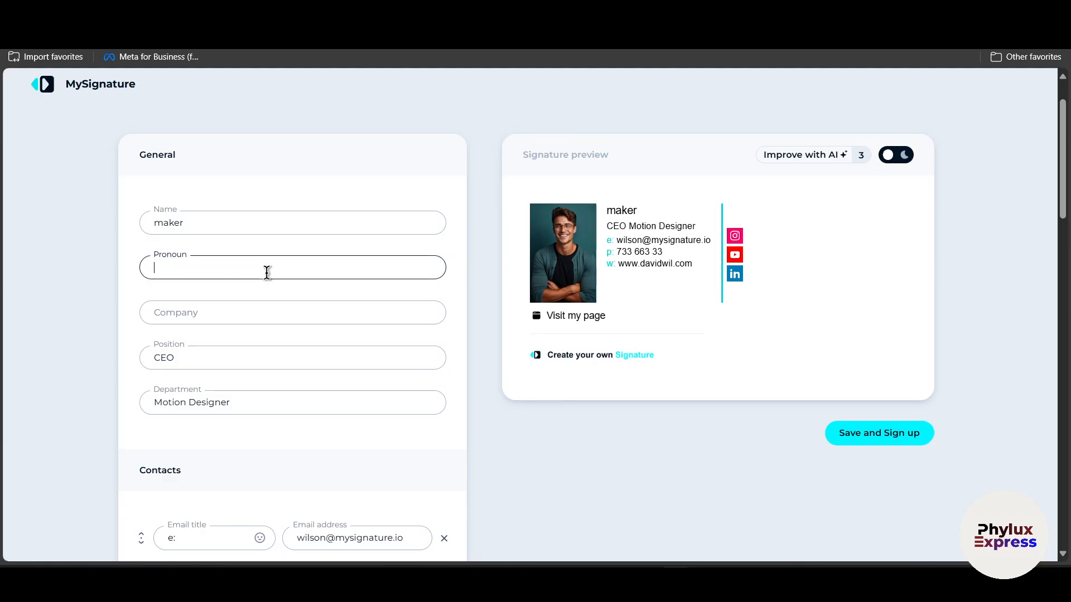
{"action": "scroll", "coordinate": [110, 316], "scroll_direction": "down", "scroll_amount": 1}
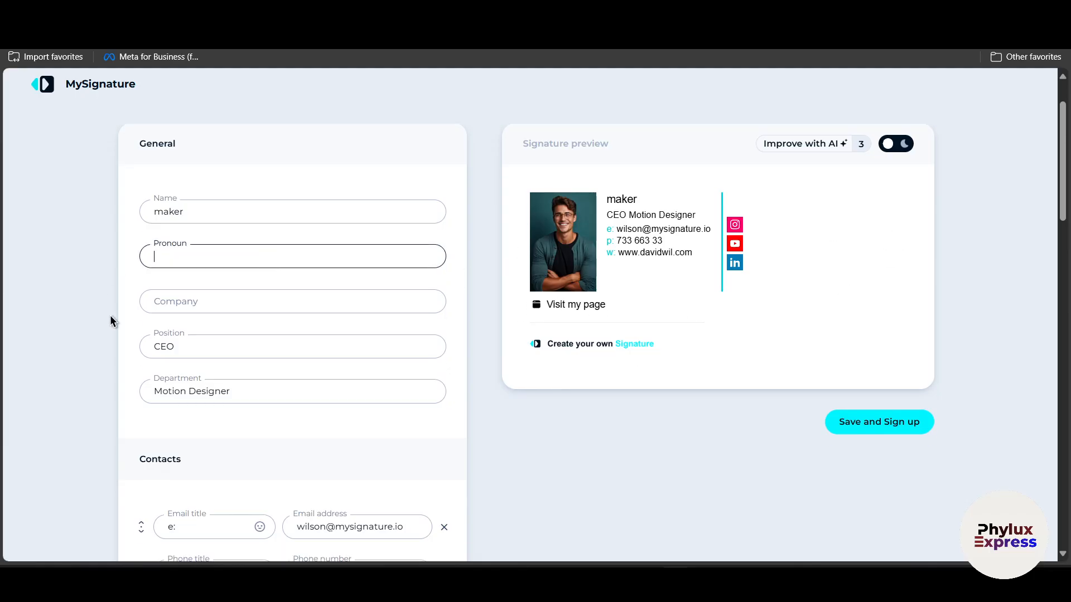
{"action": "left_click", "coordinate": [179, 306]}
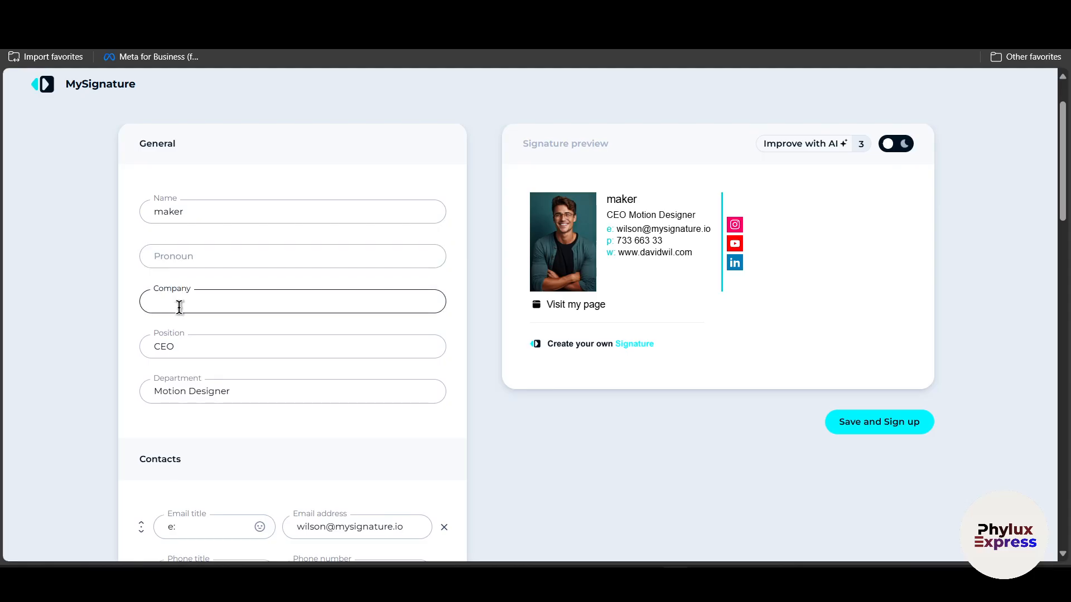
{"action": "left_click", "coordinate": [100, 338]}
{"action": "left_click", "coordinate": [204, 346]}
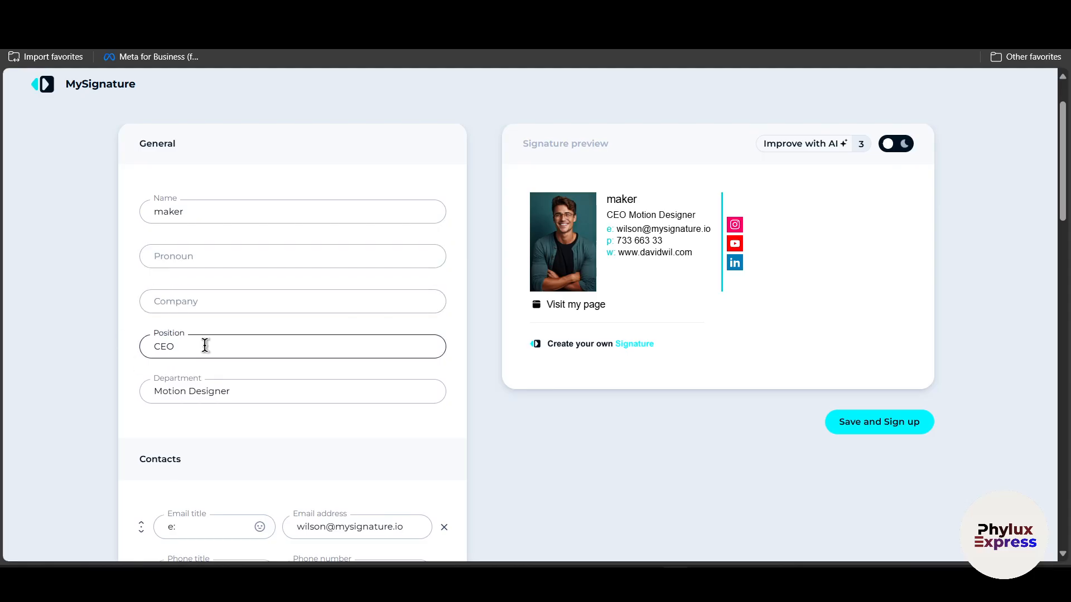
{"action": "left_click", "coordinate": [249, 390]}
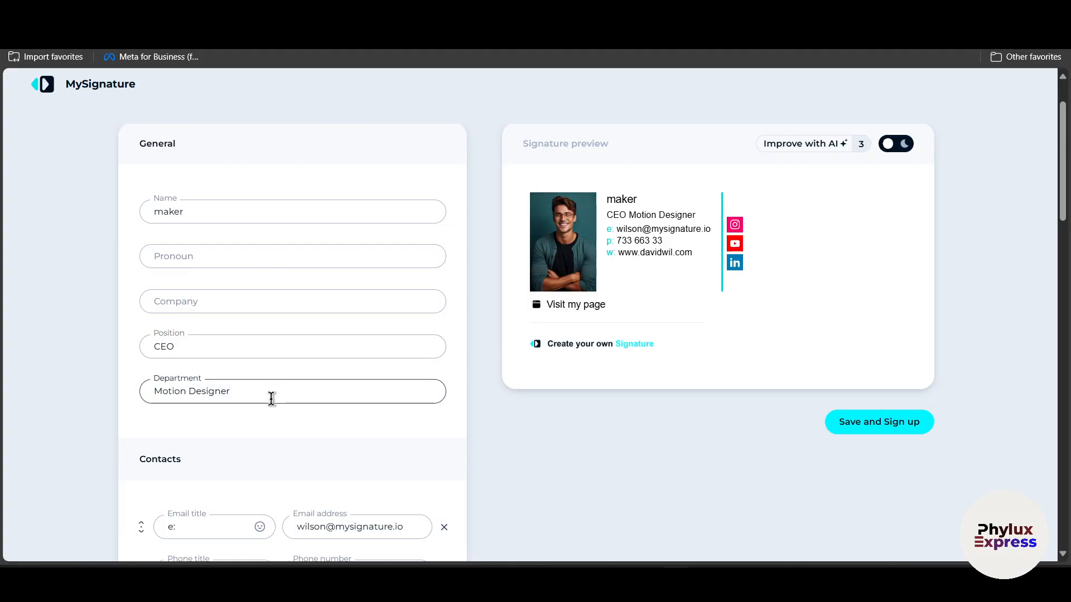
{"action": "scroll", "coordinate": [75, 406], "scroll_direction": "down", "scroll_amount": 3}
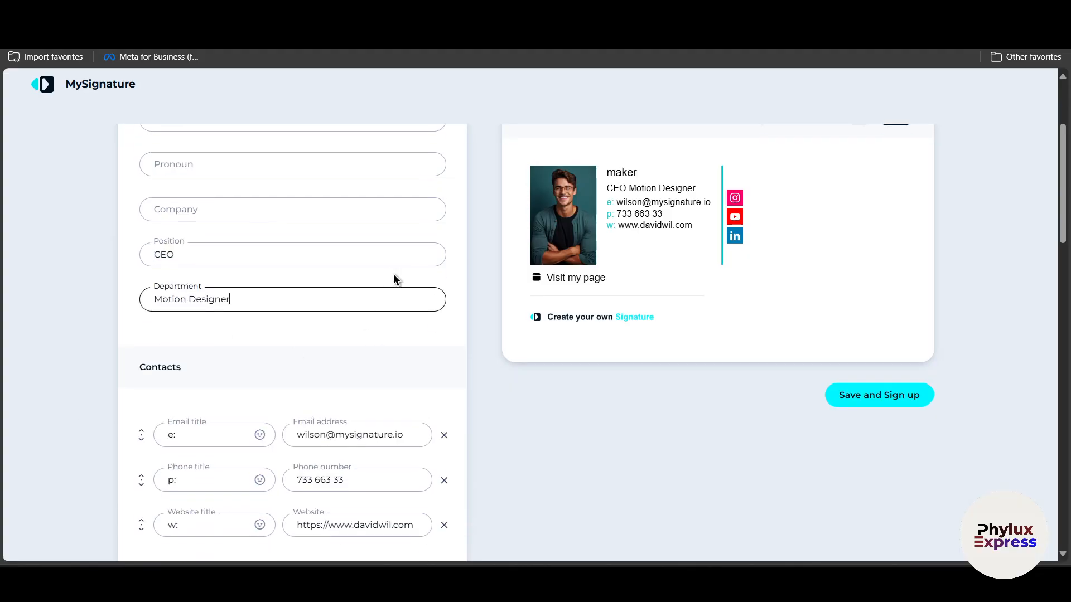
{"action": "scroll", "coordinate": [712, 299], "scroll_direction": "up", "scroll_amount": 5}
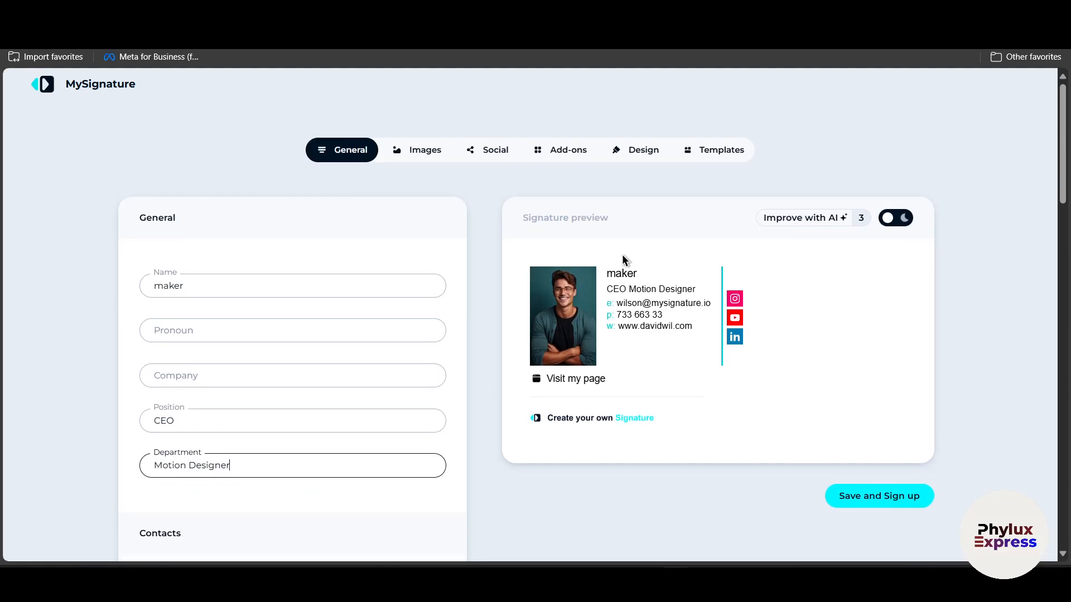
{"action": "left_click", "coordinate": [727, 300]}
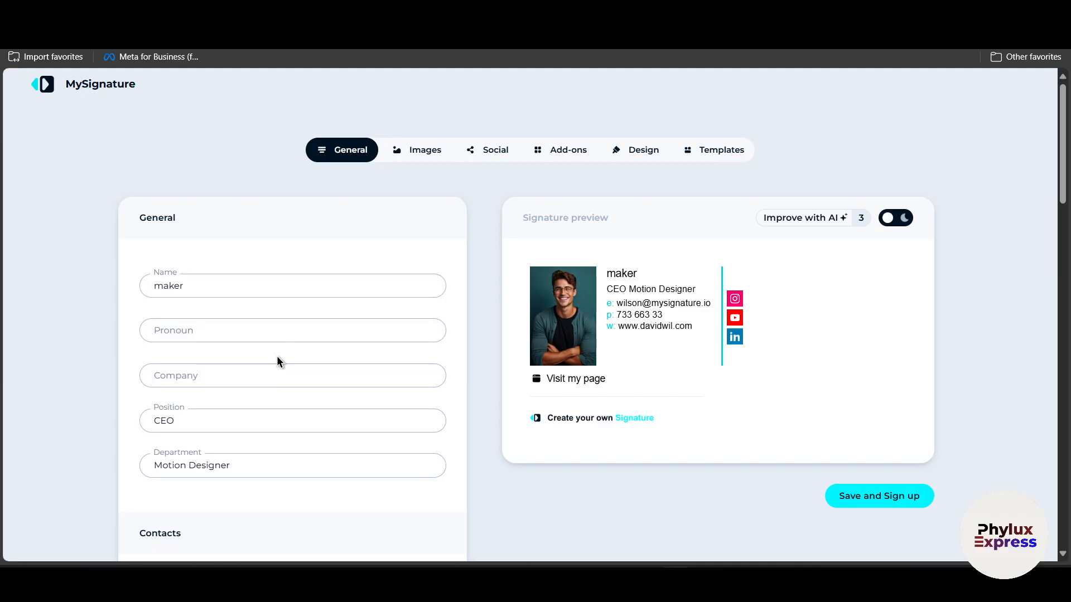
{"action": "scroll", "coordinate": [276, 361], "scroll_direction": "down", "scroll_amount": 5}
{"action": "left_click", "coordinate": [195, 339]}
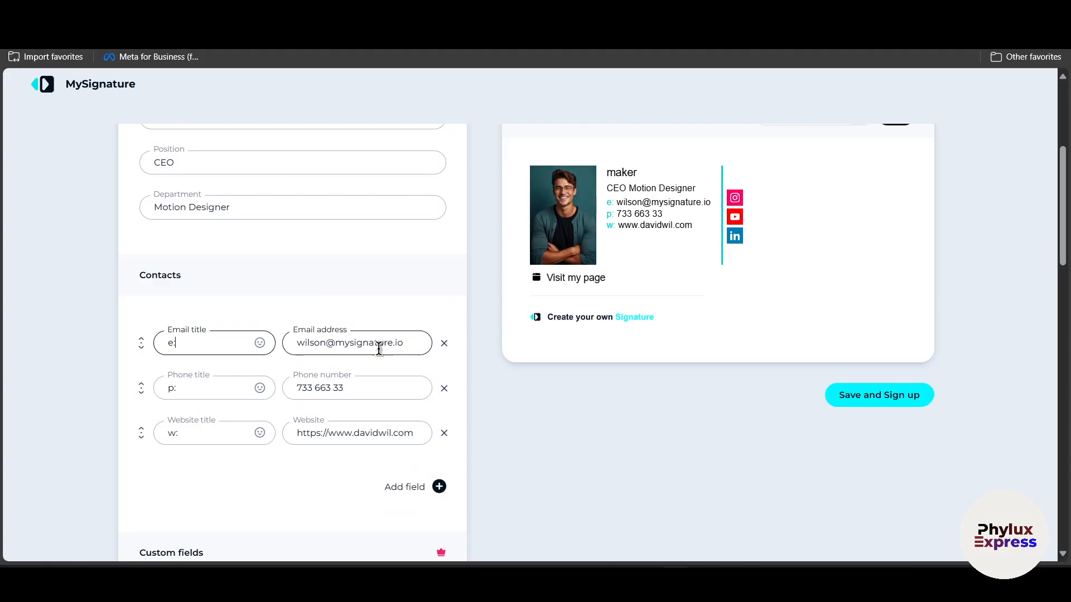
{"action": "left_click", "coordinate": [348, 392]}
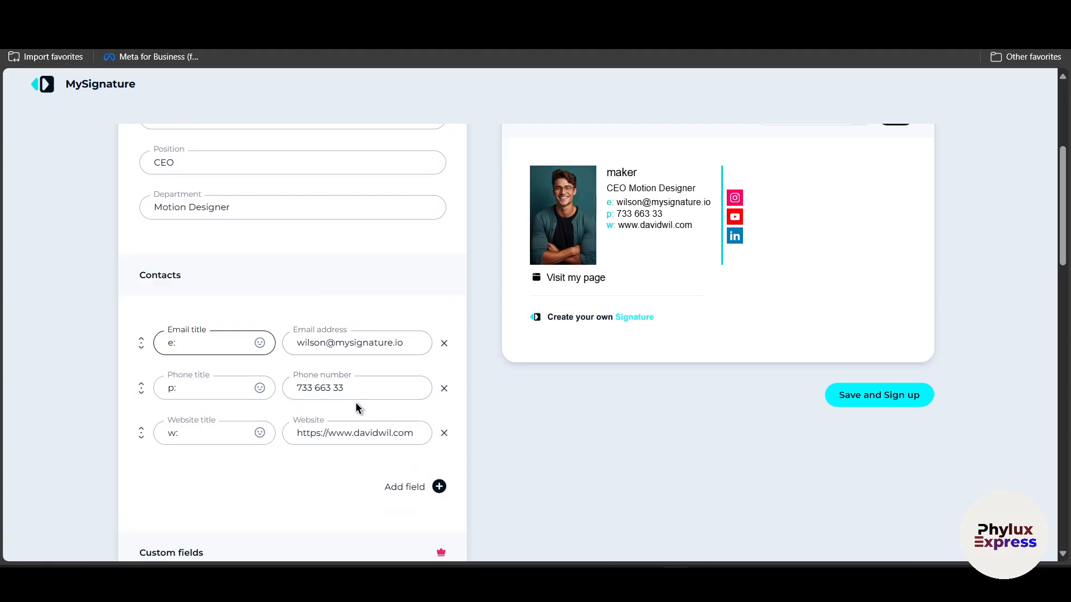
{"action": "left_click", "coordinate": [351, 438]}
{"action": "left_click", "coordinate": [195, 427]}
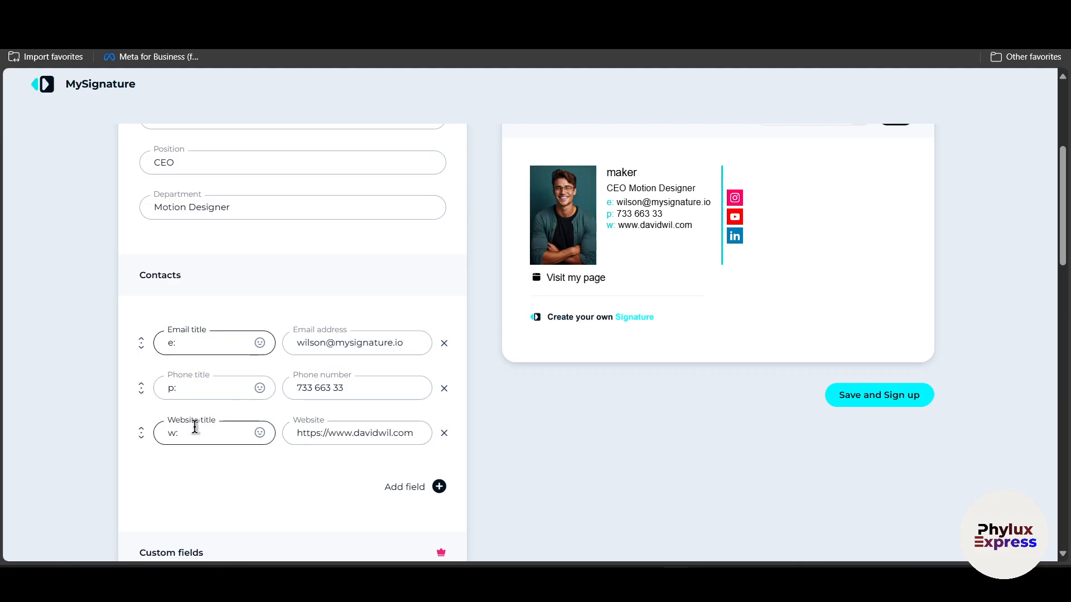
{"action": "left_click", "coordinate": [407, 342]}
{"action": "left_click_drag", "start_coordinate": [406, 342], "coordinate": [156, 357]}
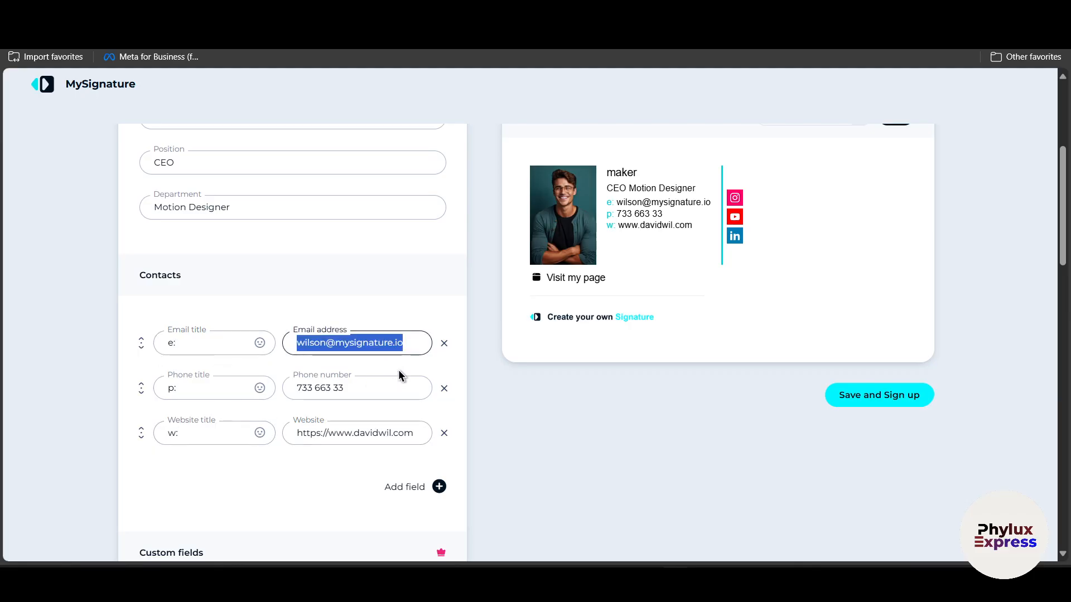
{"action": "key", "text": "BackSpace"}
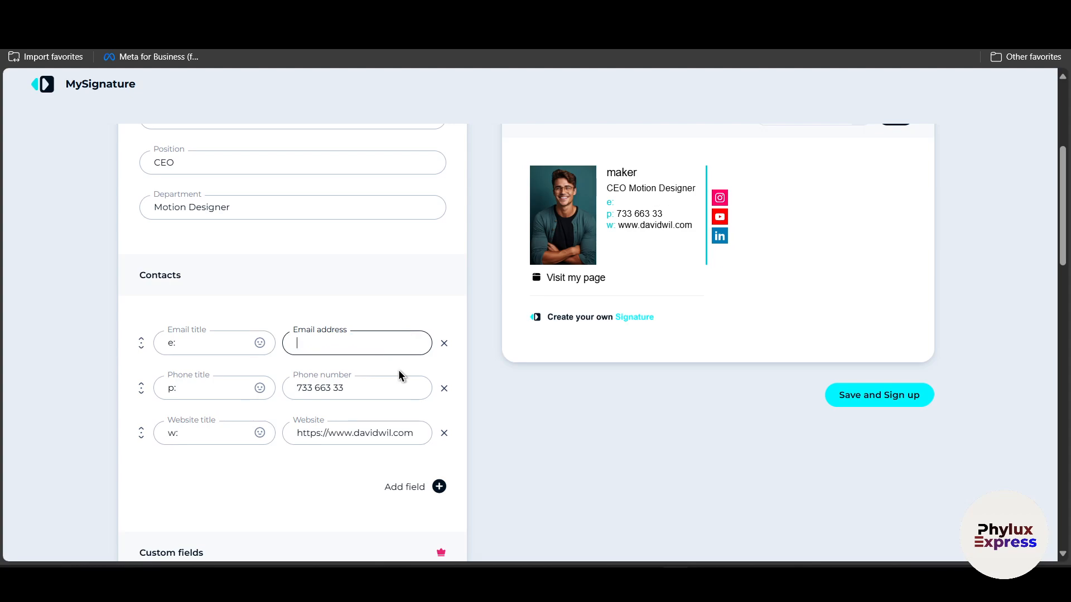
{"action": "key", "text": "ctrl+z"}
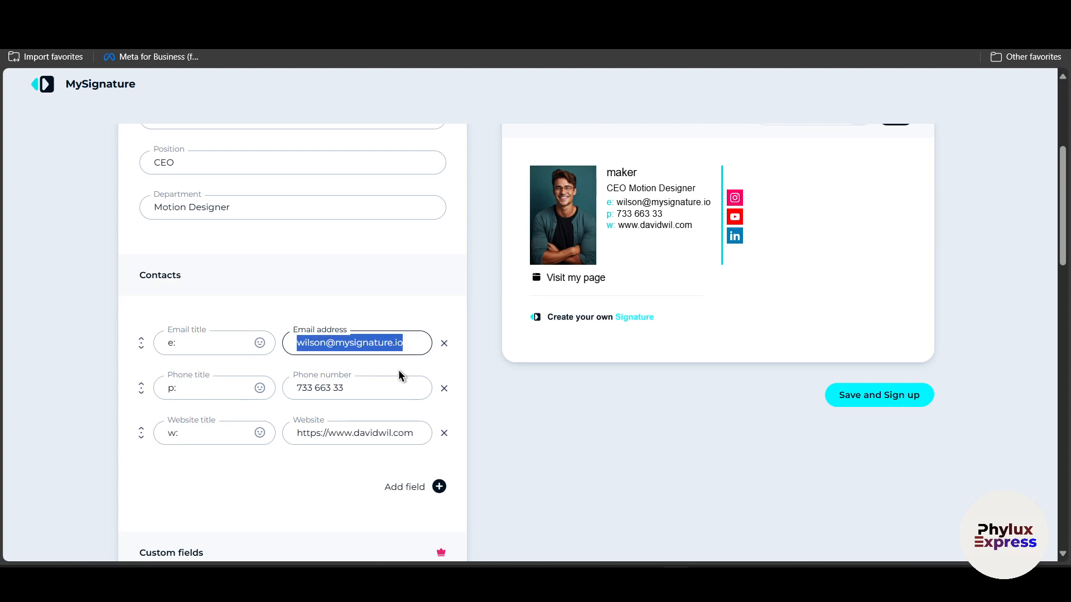
- Replace the email title text with the blue mailbox emoji from the Objects group and check it in the signature preview
{"action": "left_click", "coordinate": [170, 346]}
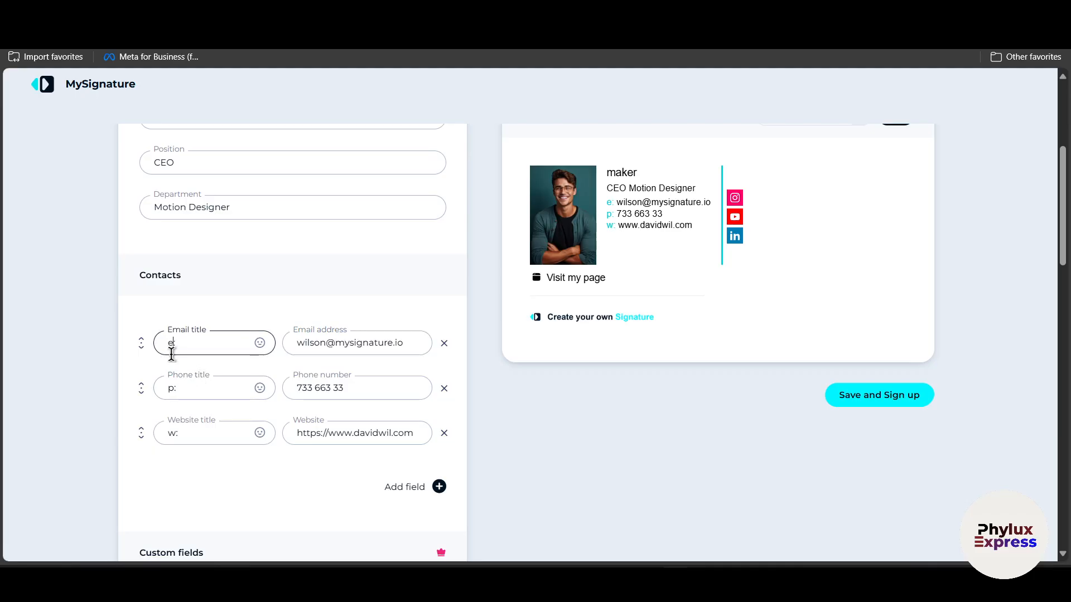
{"action": "key", "text": "BackSpace"}
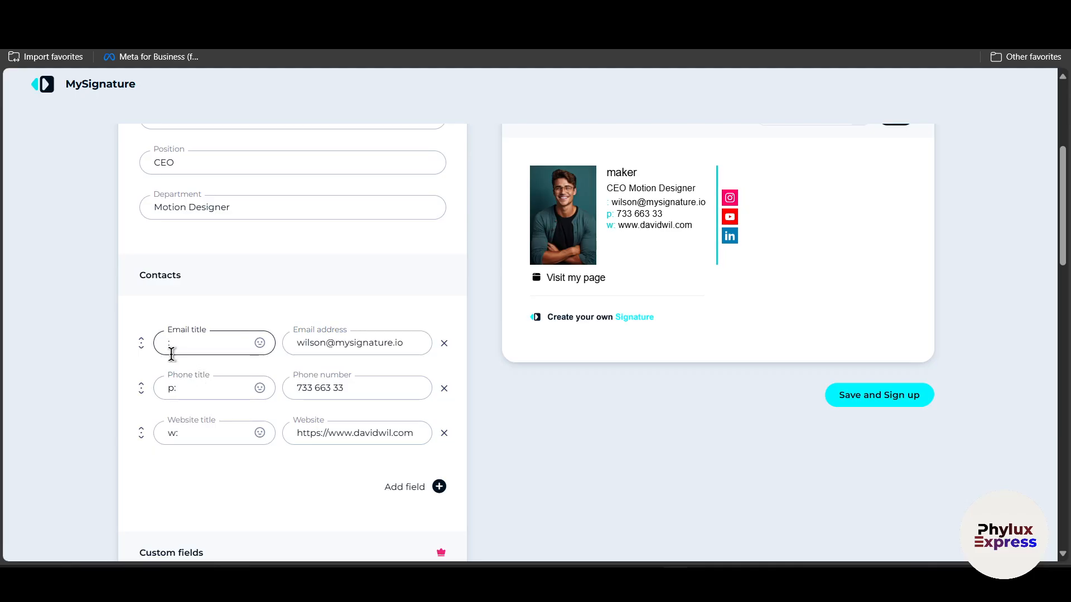
{"action": "left_click", "coordinate": [260, 345]}
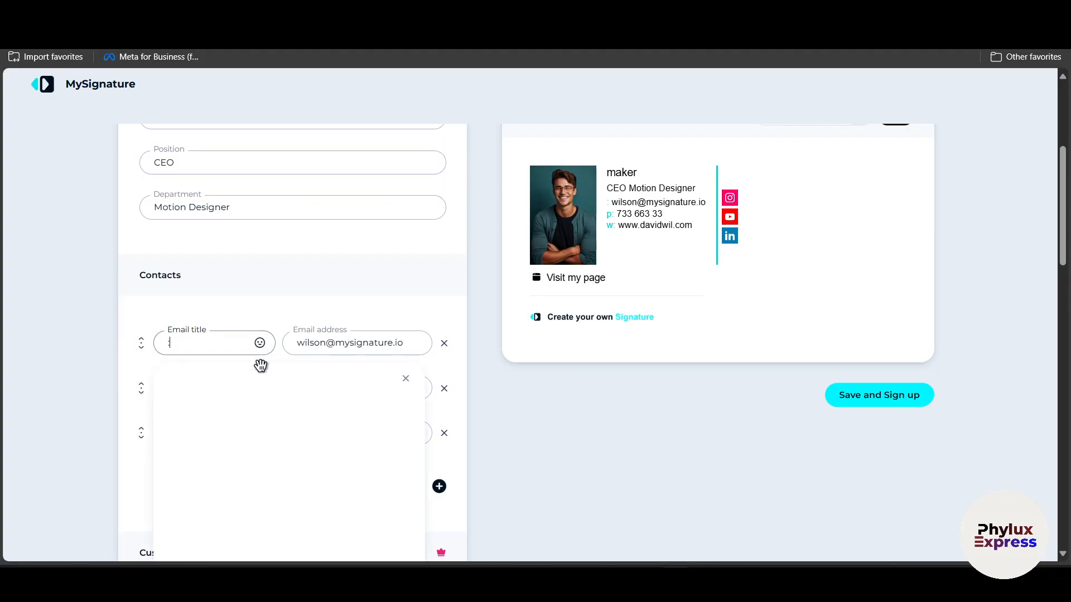
{"action": "scroll", "coordinate": [270, 412], "scroll_direction": "down", "scroll_amount": 2}
{"action": "scroll", "coordinate": [270, 412], "scroll_direction": "down", "scroll_amount": 6}
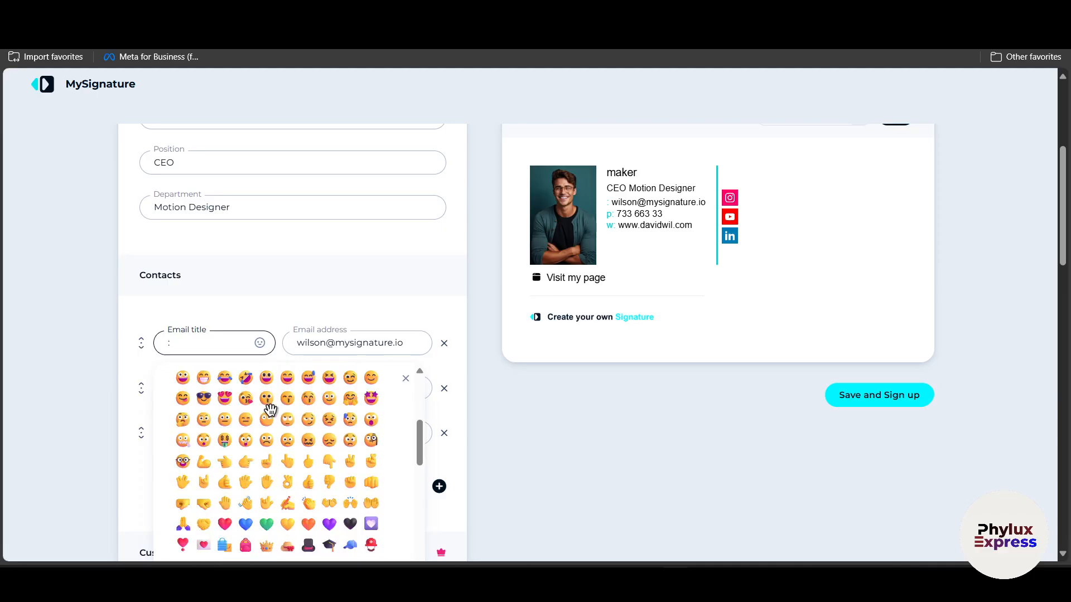
{"action": "scroll", "coordinate": [293, 466], "scroll_direction": "down", "scroll_amount": 7}
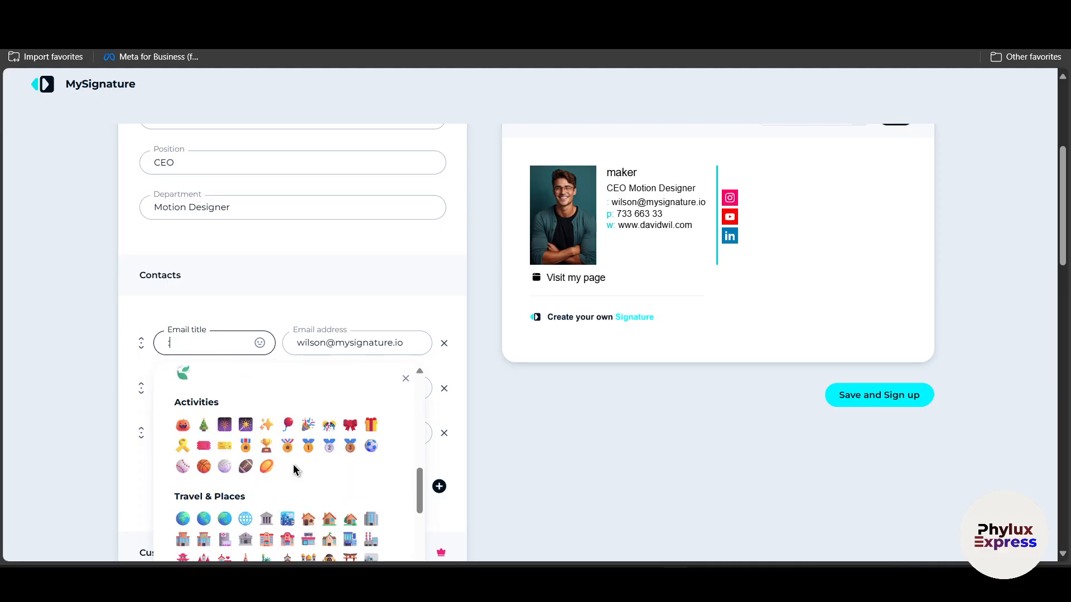
{"action": "scroll", "coordinate": [293, 467], "scroll_direction": "down", "scroll_amount": 1}
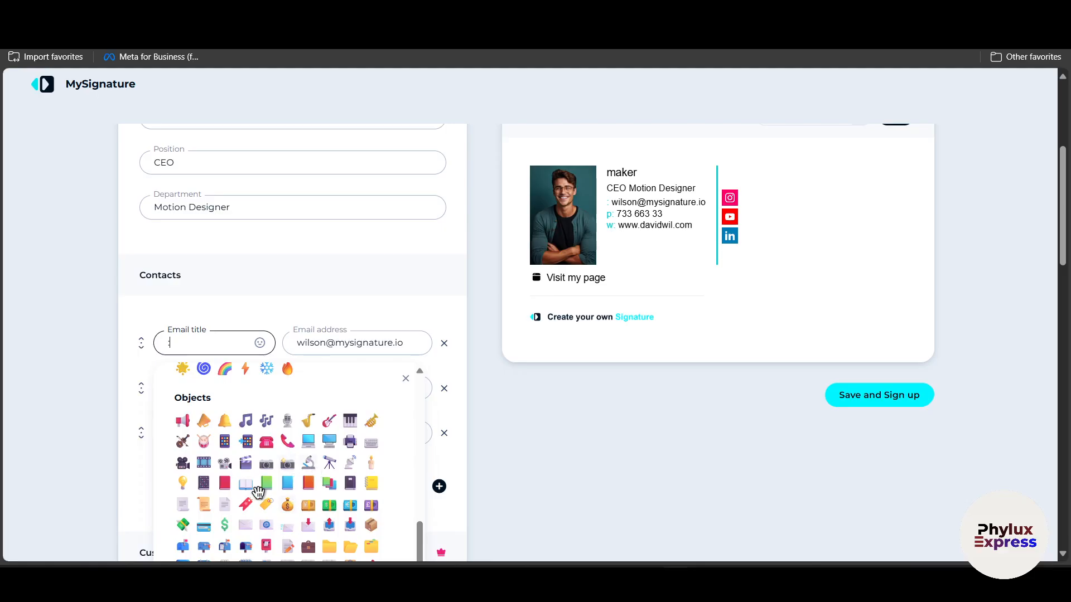
{"action": "scroll", "coordinate": [247, 494], "scroll_direction": "down", "scroll_amount": 1}
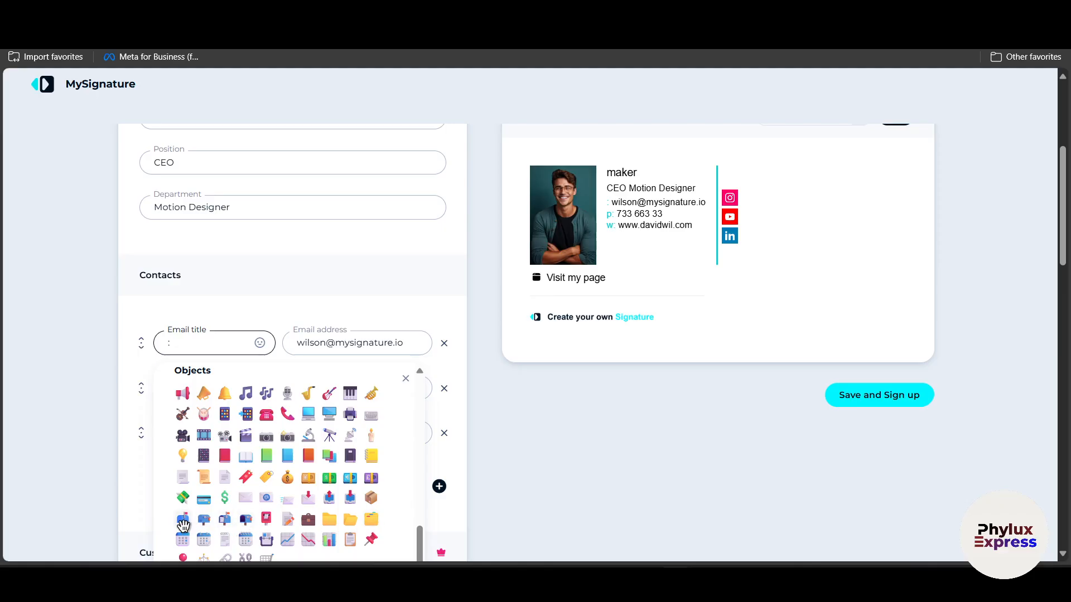
{"action": "left_click", "coordinate": [183, 521]}
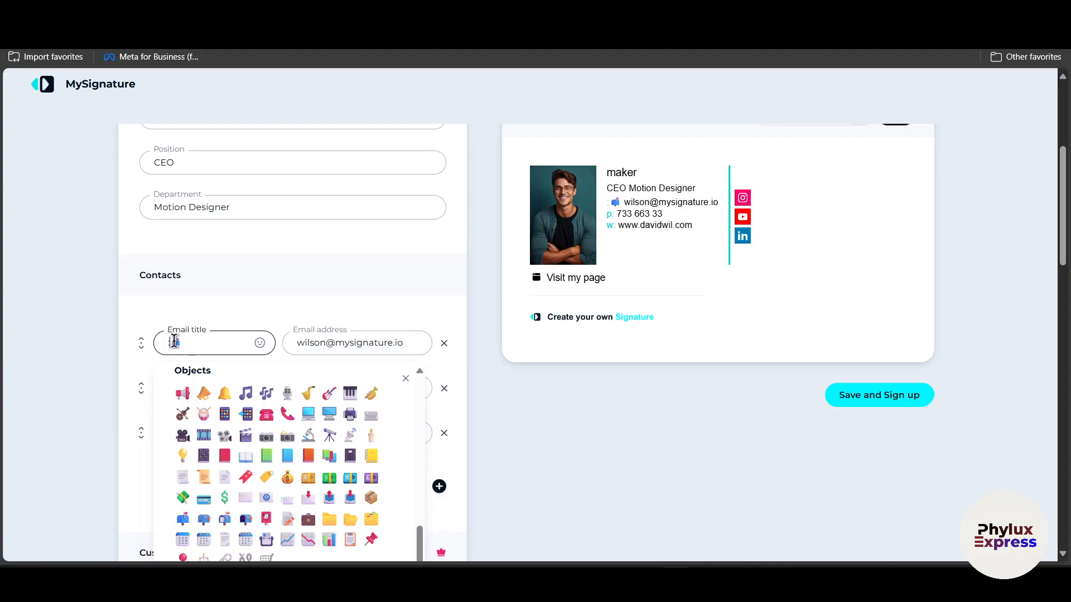
{"action": "key", "text": "BackSpace"}
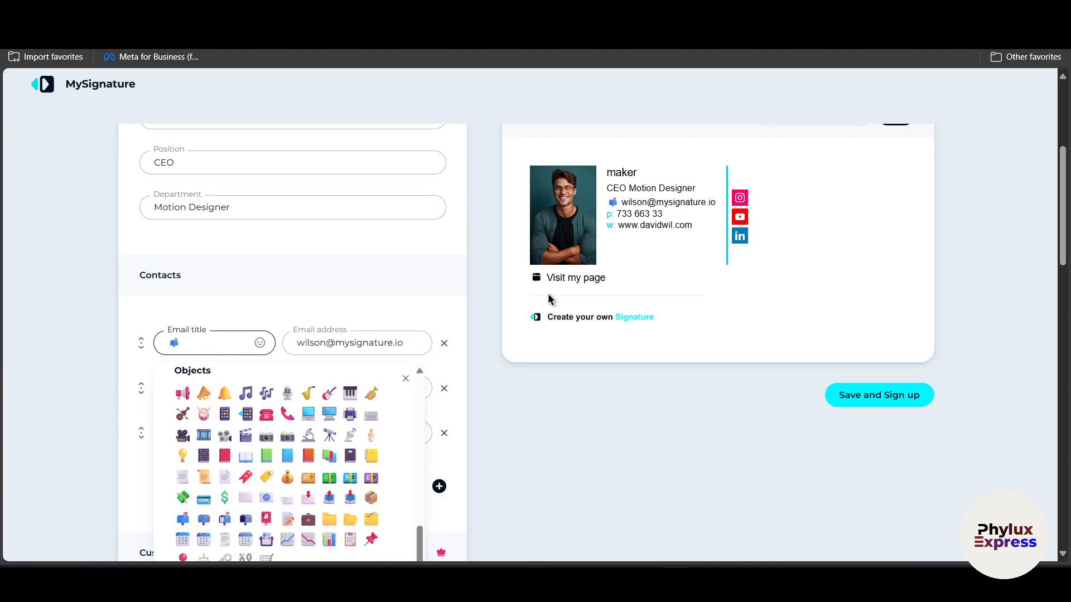
{"action": "left_click", "coordinate": [701, 227]}
{"action": "scroll", "coordinate": [635, 217], "scroll_direction": "up", "scroll_amount": 3}
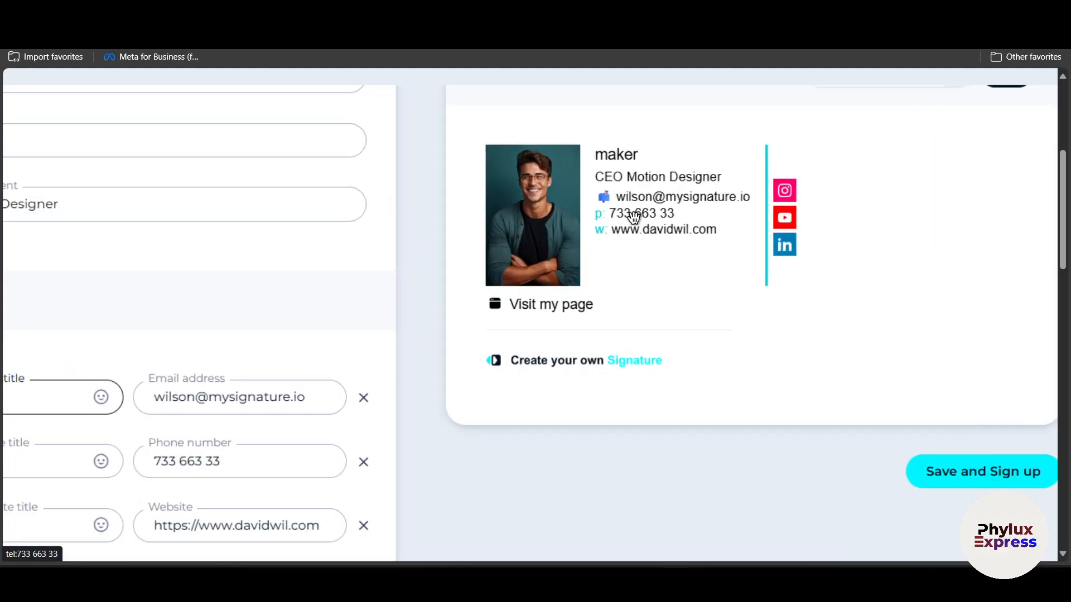
{"action": "scroll", "coordinate": [602, 192], "scroll_direction": "up", "scroll_amount": 3}
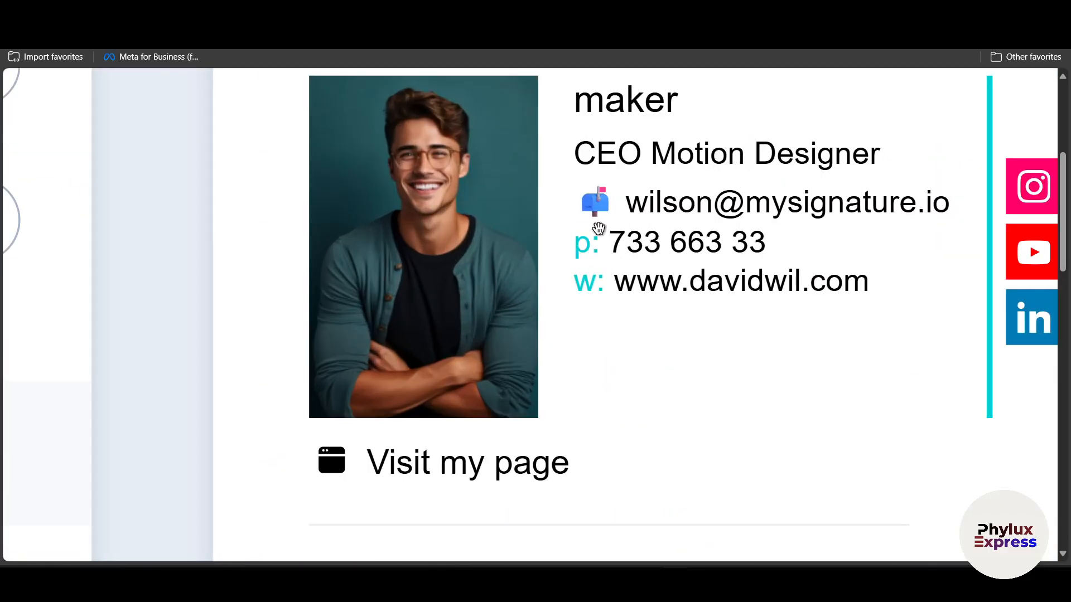
{"action": "scroll", "coordinate": [599, 228], "scroll_direction": "down", "scroll_amount": 5}
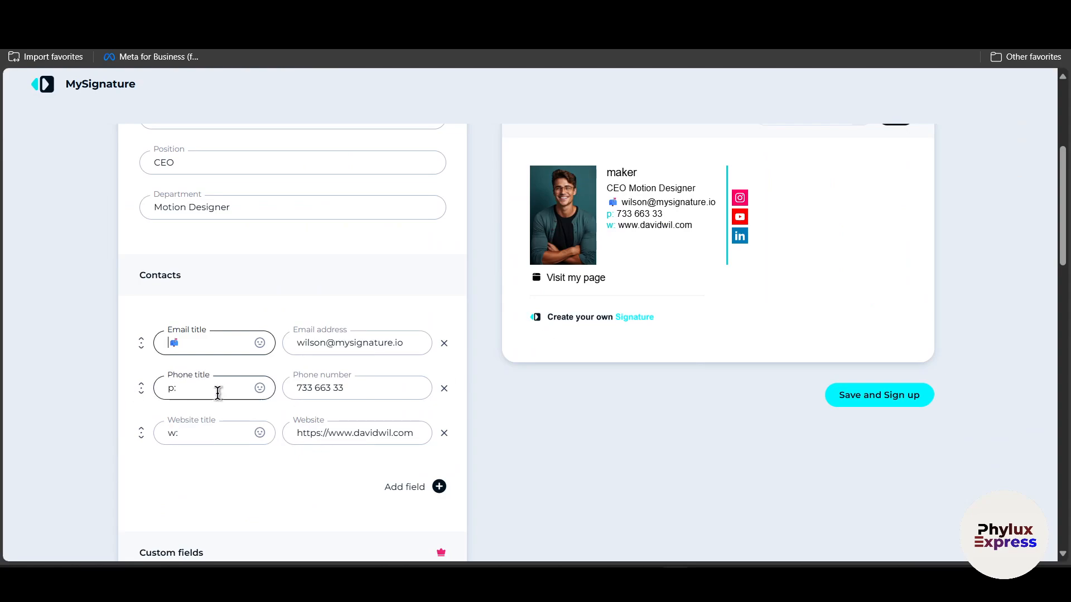
- Replace the phone title text with the red telephone receiver emoji from the Objects group
{"action": "left_click_drag", "start_coordinate": [197, 389], "coordinate": [3, 443]}
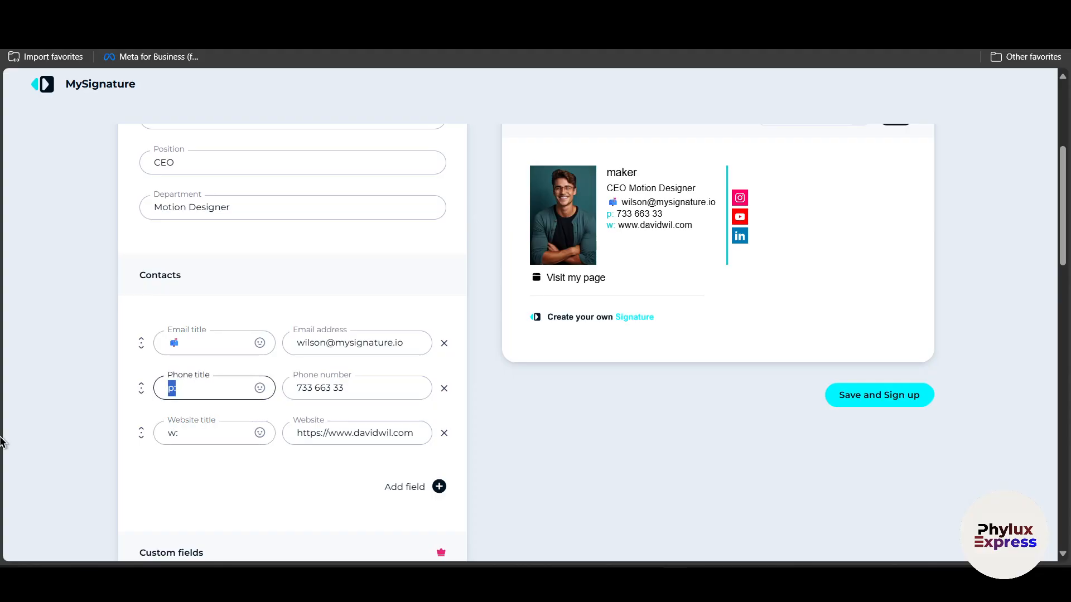
{"action": "key", "text": "BackSpace"}
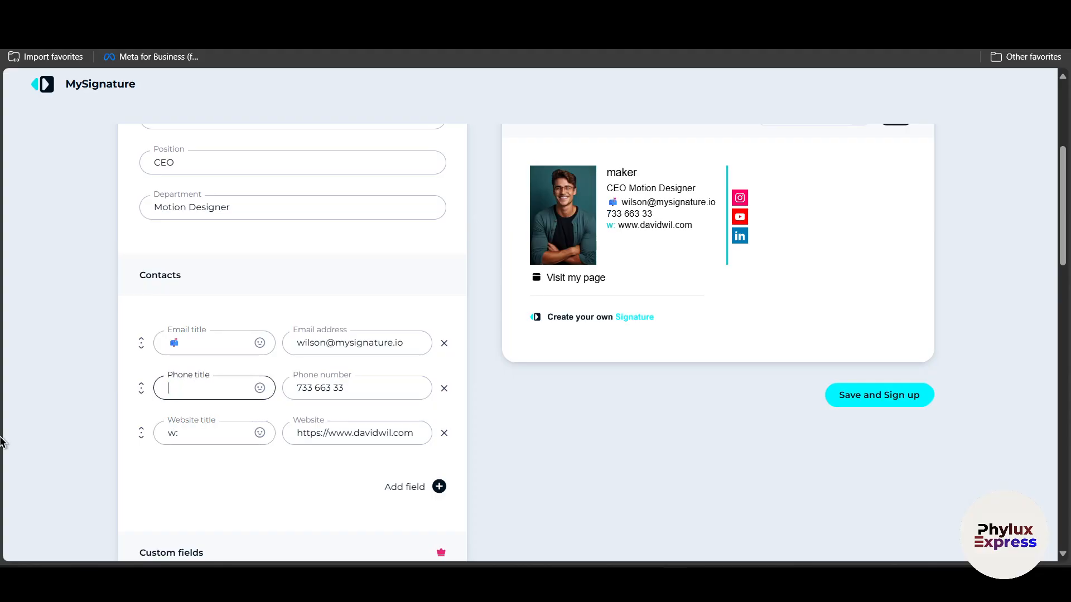
{"action": "left_click", "coordinate": [260, 388]}
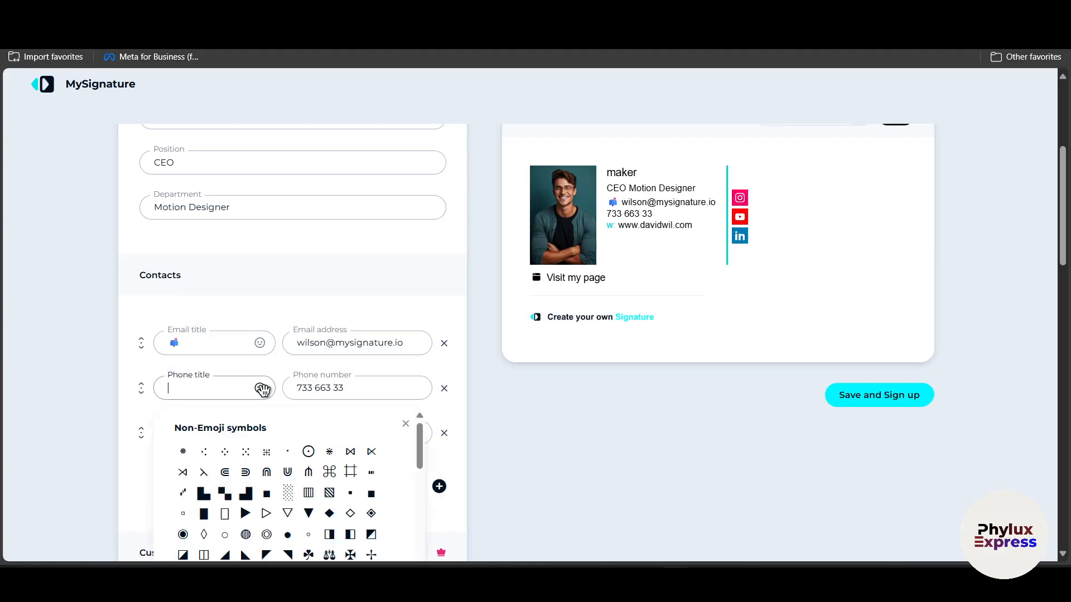
{"action": "scroll", "coordinate": [303, 473], "scroll_direction": "down", "scroll_amount": 5}
{"action": "scroll", "coordinate": [301, 477], "scroll_direction": "down", "scroll_amount": 5}
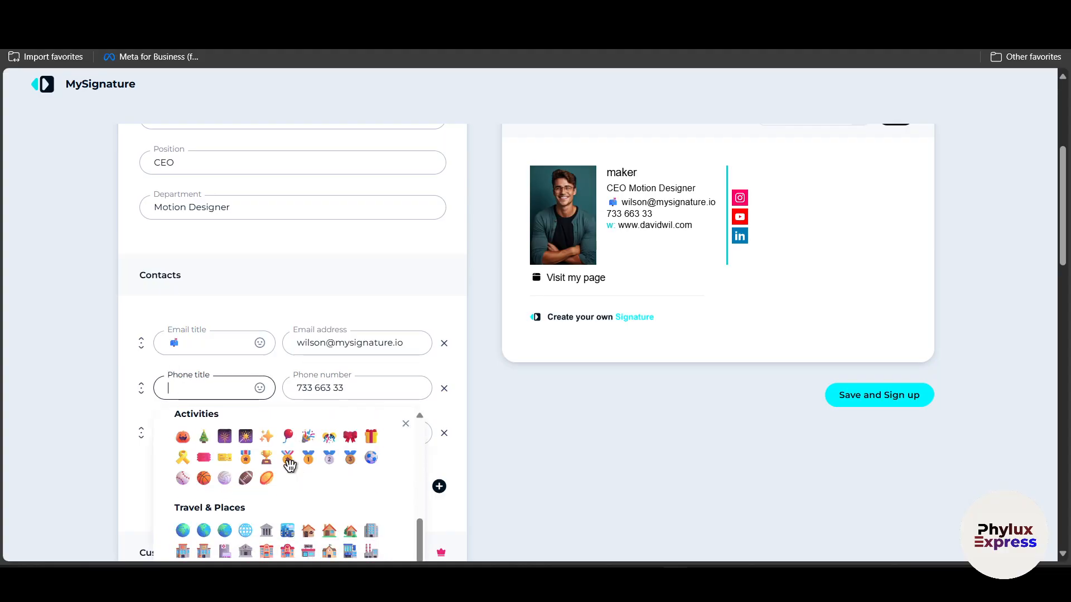
{"action": "scroll", "coordinate": [258, 473], "scroll_direction": "down", "scroll_amount": 5}
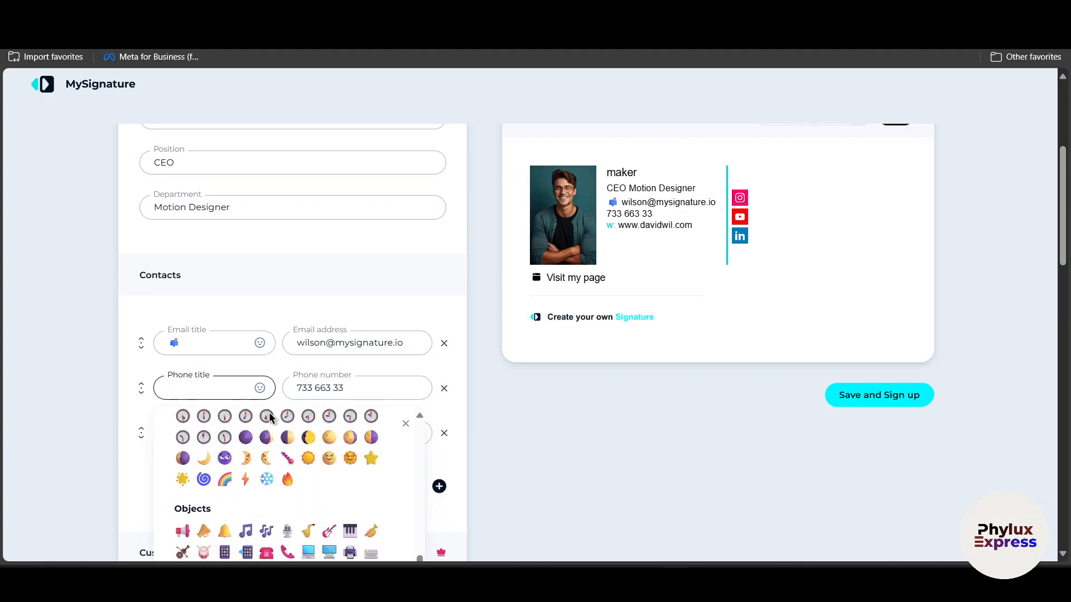
{"action": "left_click", "coordinate": [294, 428]}
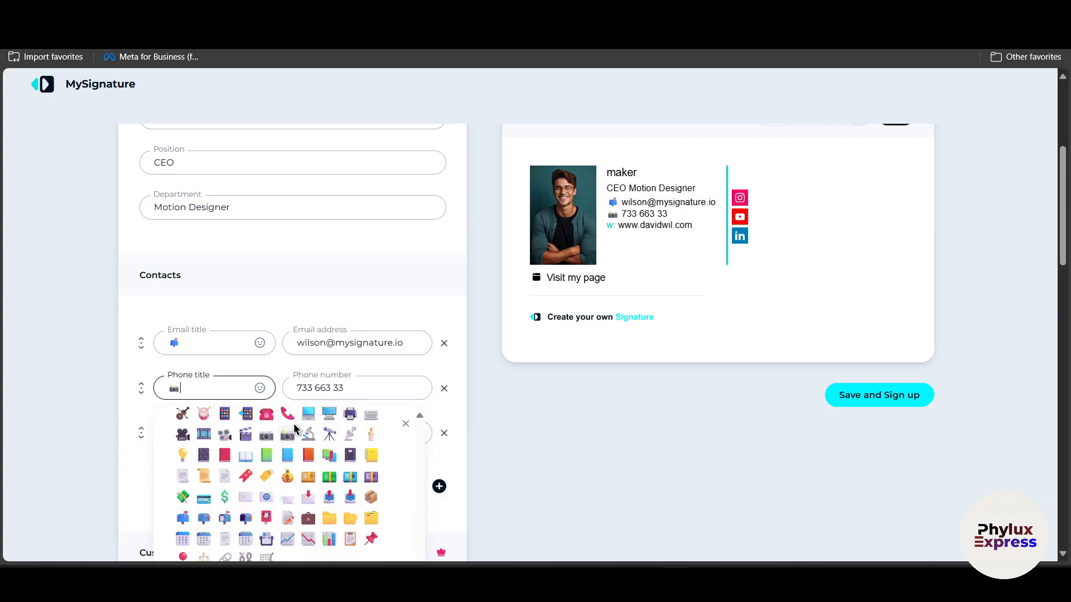
{"action": "left_click", "coordinate": [288, 414]}
{"action": "key", "text": "BackSpace"}
{"action": "left_click", "coordinate": [406, 315]}
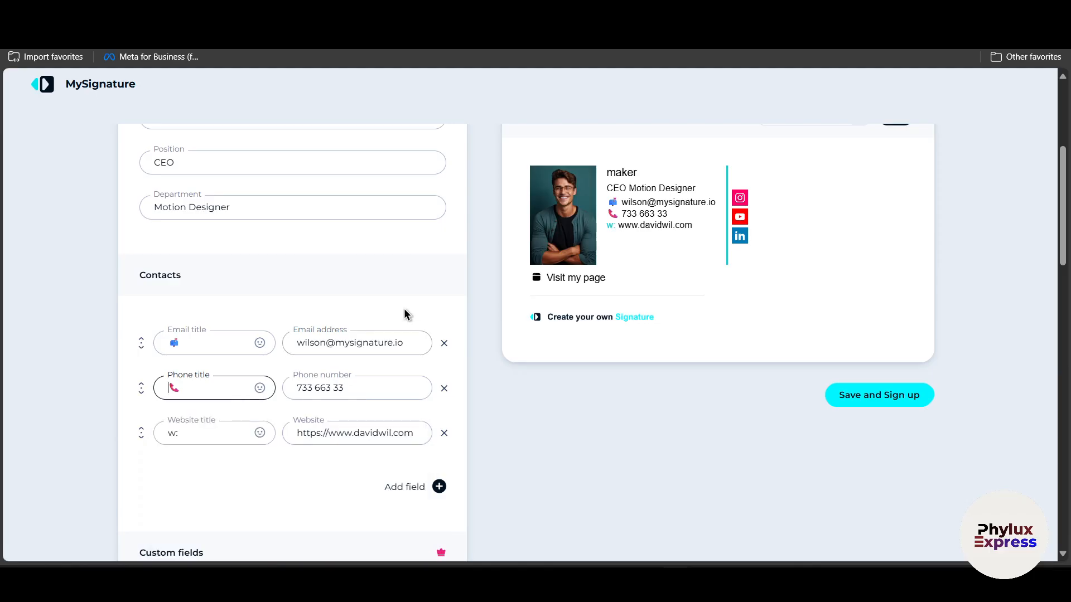
- Replace the letter w in the website title with the globe with meridians emoji from the Travel & Places group
{"action": "left_click", "coordinate": [206, 442]}
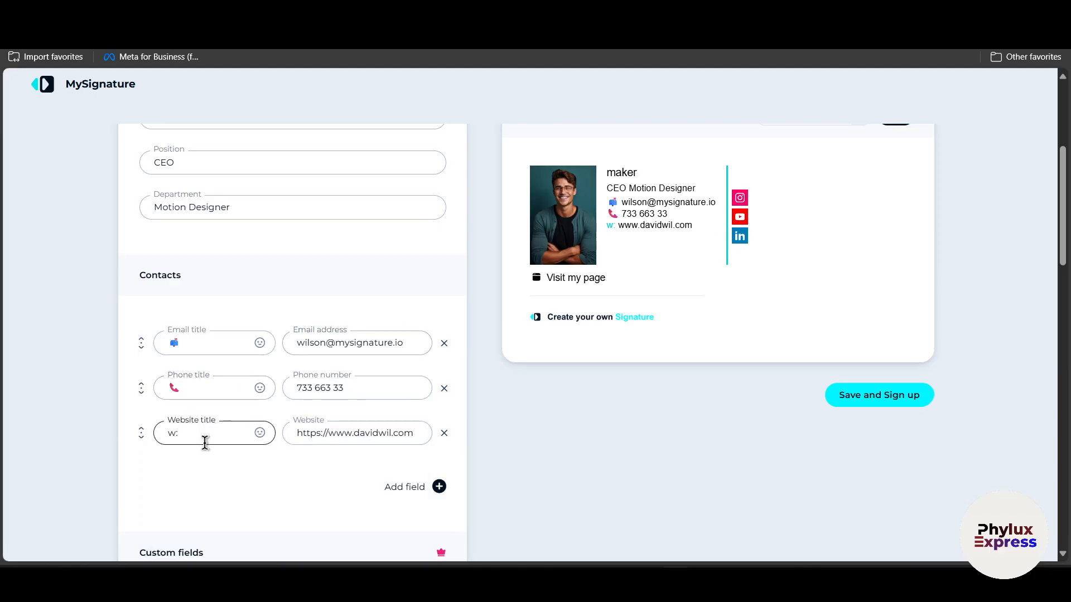
{"action": "left_click", "coordinate": [260, 433]}
{"action": "scroll", "coordinate": [288, 506], "scroll_direction": "down", "scroll_amount": 15}
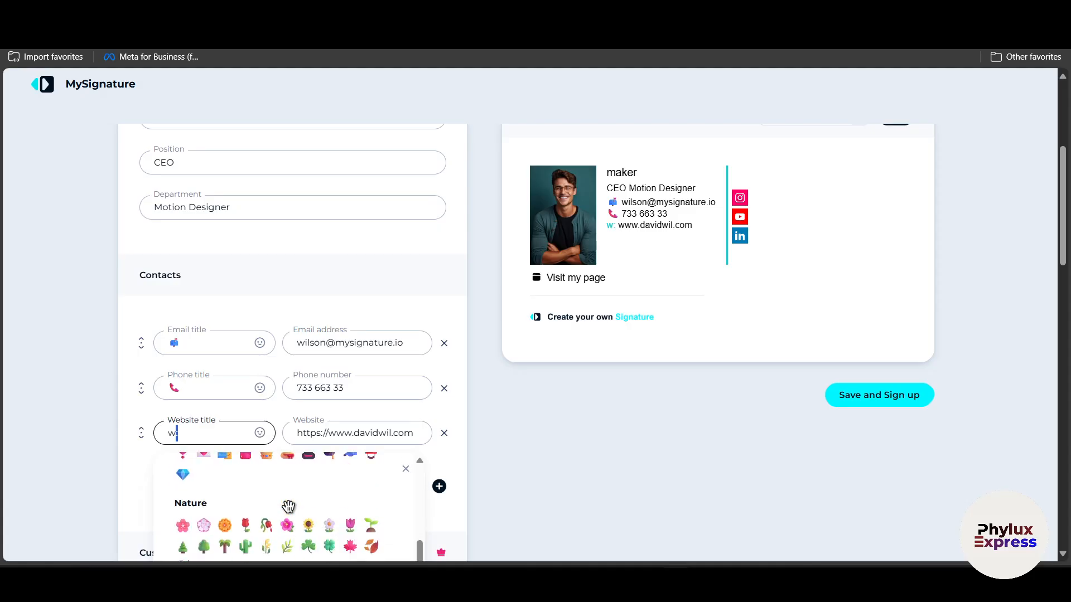
{"action": "scroll", "coordinate": [288, 506], "scroll_direction": "down", "scroll_amount": 5}
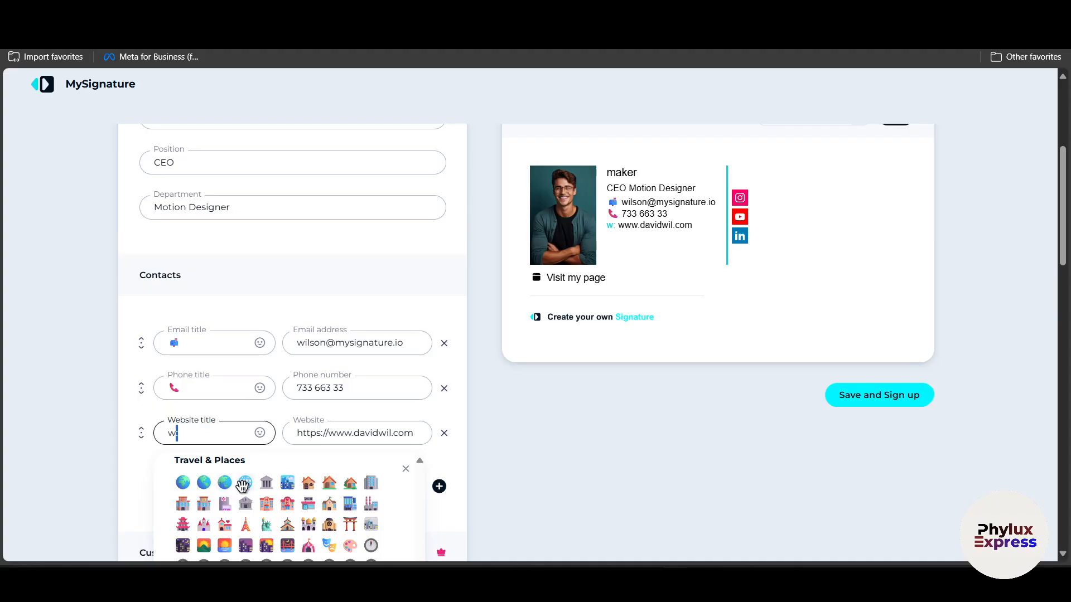
{"action": "left_click", "coordinate": [246, 482]}
{"action": "left_click", "coordinate": [174, 430]}
{"action": "key", "text": "BackSpace"}
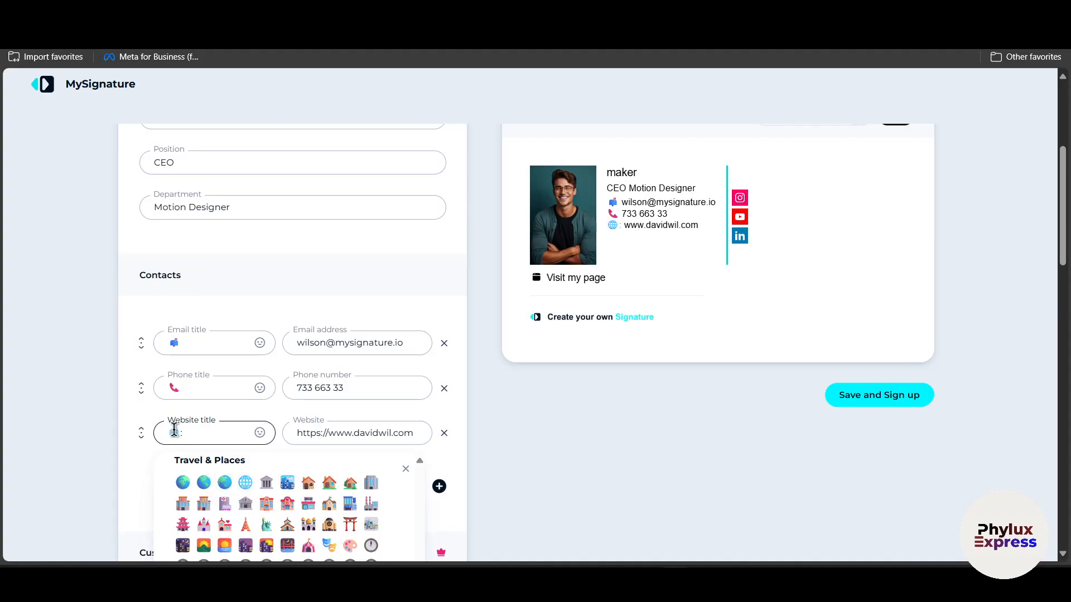
{"action": "left_click", "coordinate": [665, 391]}
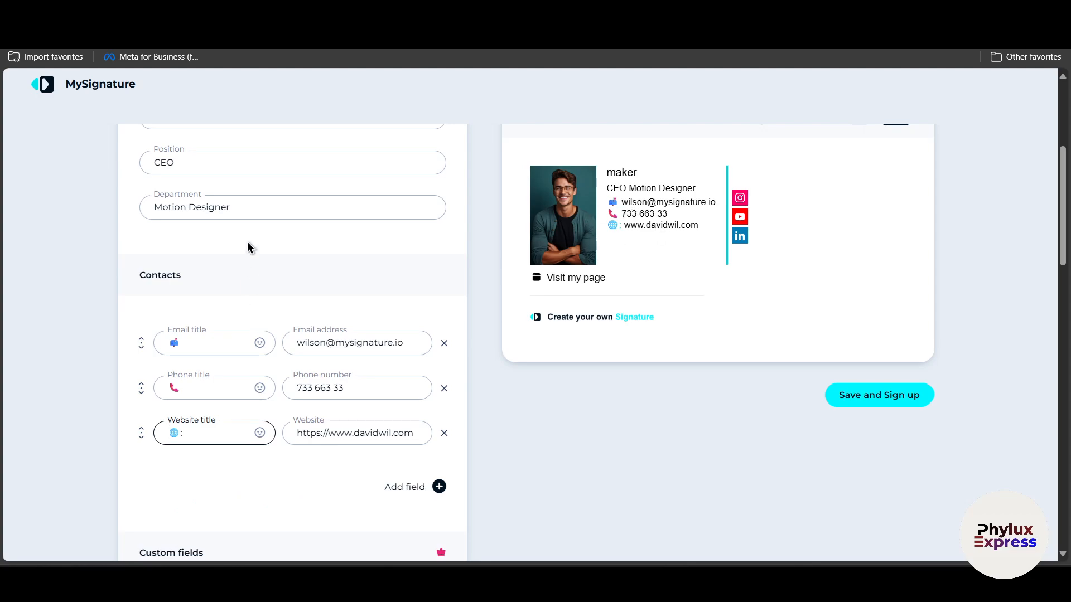
- Fill in the pronoun field with a first name and change the signature name to Maker with a capital M
{"action": "scroll", "coordinate": [247, 245], "scroll_direction": "up", "scroll_amount": 4}
{"action": "left_click", "coordinate": [218, 270]}
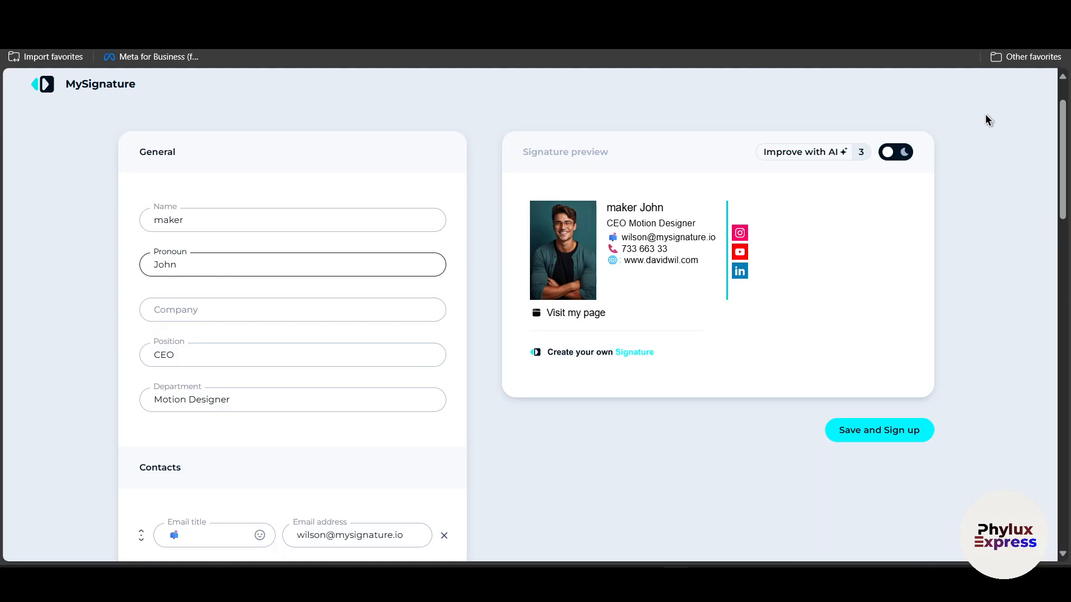
{"action": "double_click", "coordinate": [206, 223]}
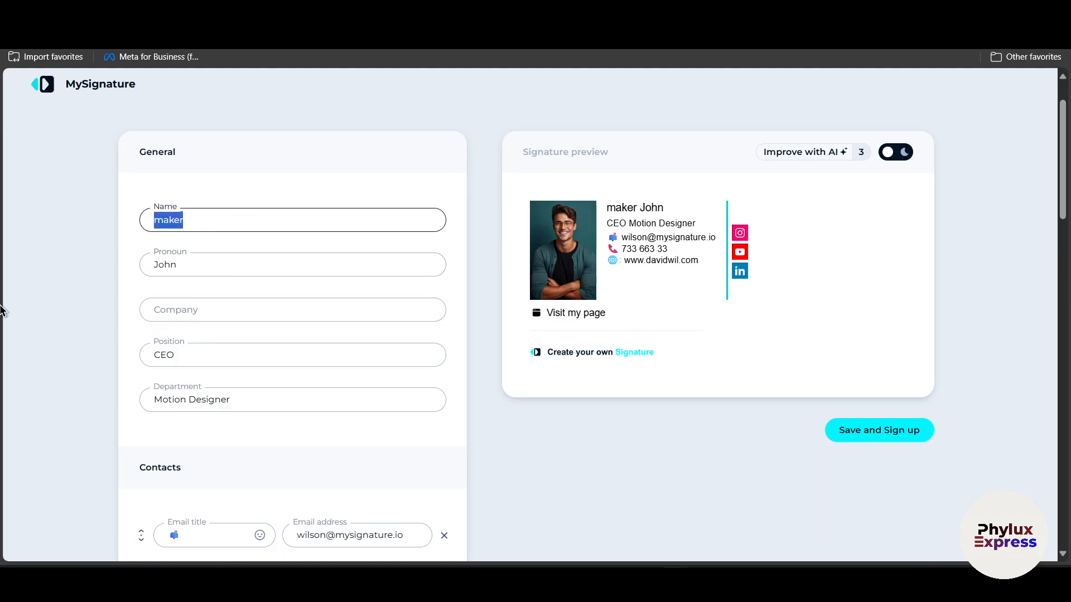
{"action": "type", "text": "Mak"}
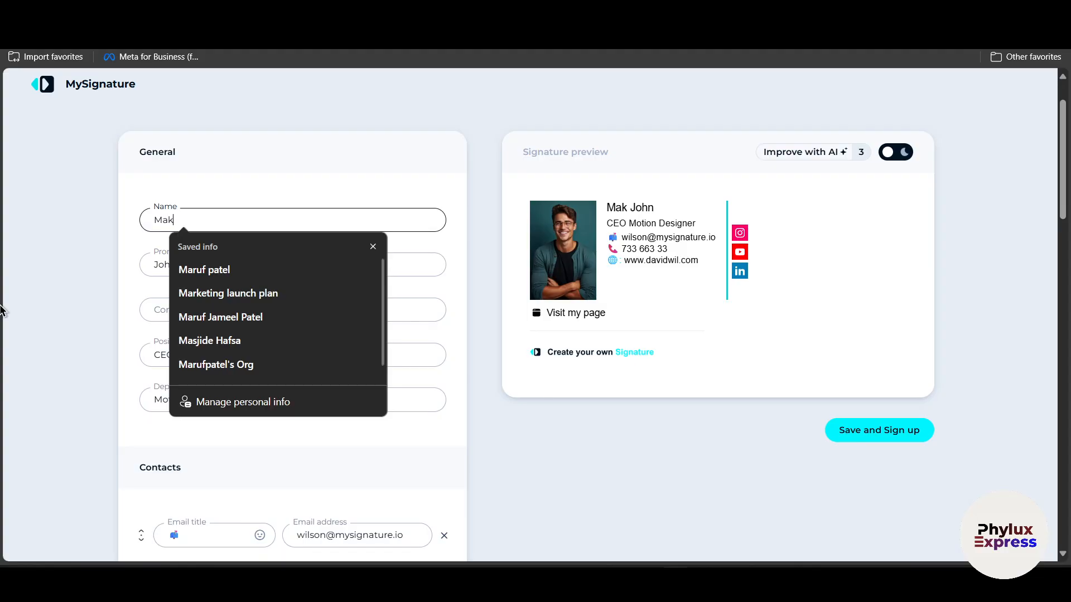
{"action": "type", "text": "er"}
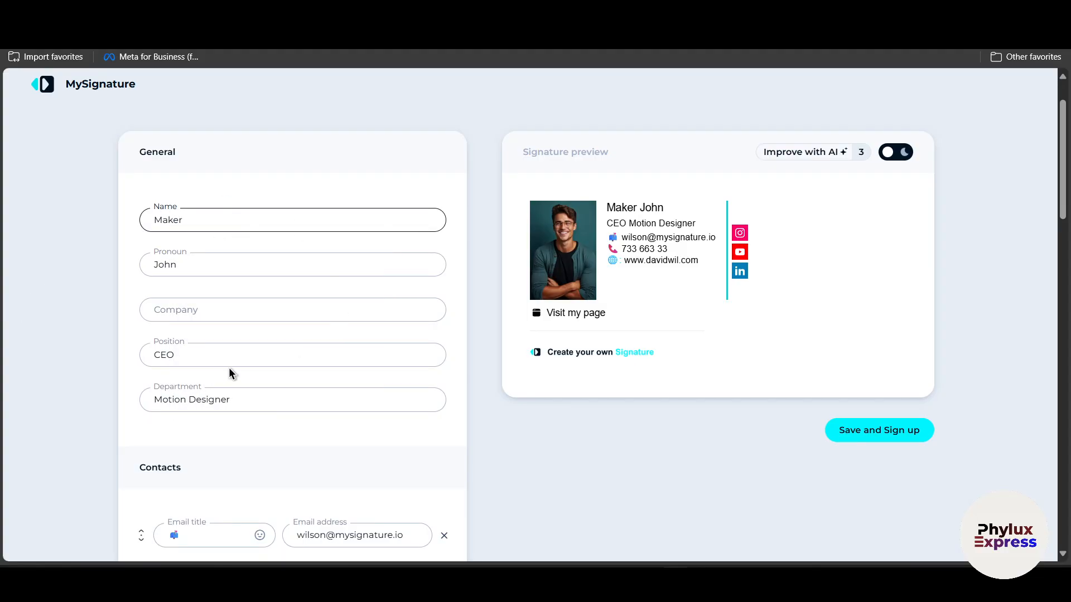
- Set the company in the general fields to Maker pvt ltd
{"action": "left_click", "coordinate": [276, 310]}
{"action": "type", "text": "sdfd"}
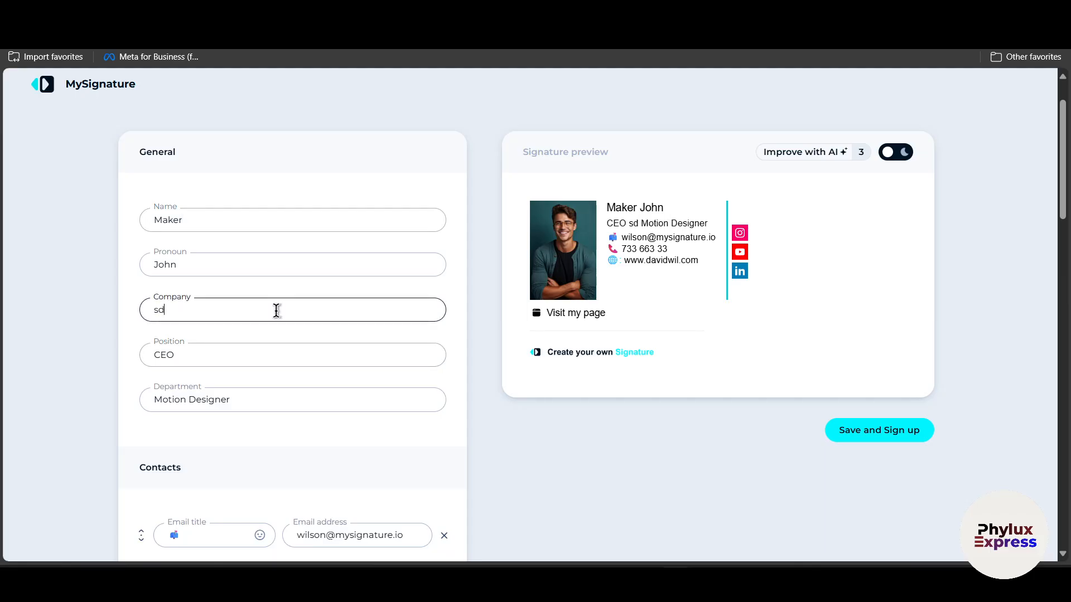
{"action": "key", "text": "BackSpace"}
{"action": "key", "text": "BackSpace"}
{"action": "key", "text": "BackSpace"}
{"action": "key", "text": "BackSpace"}
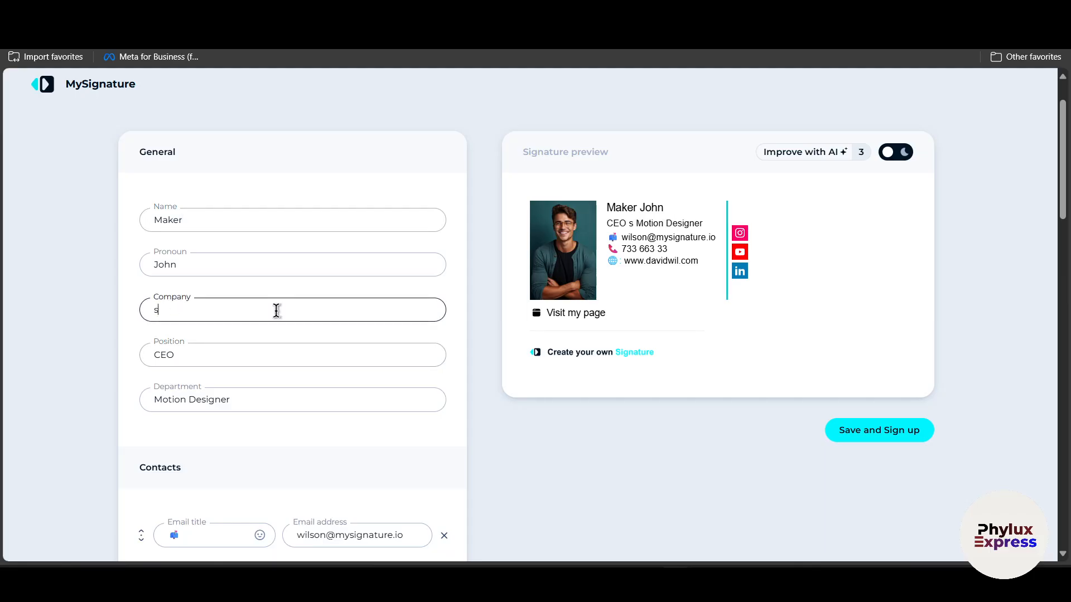
{"action": "type", "text": "CEO"}
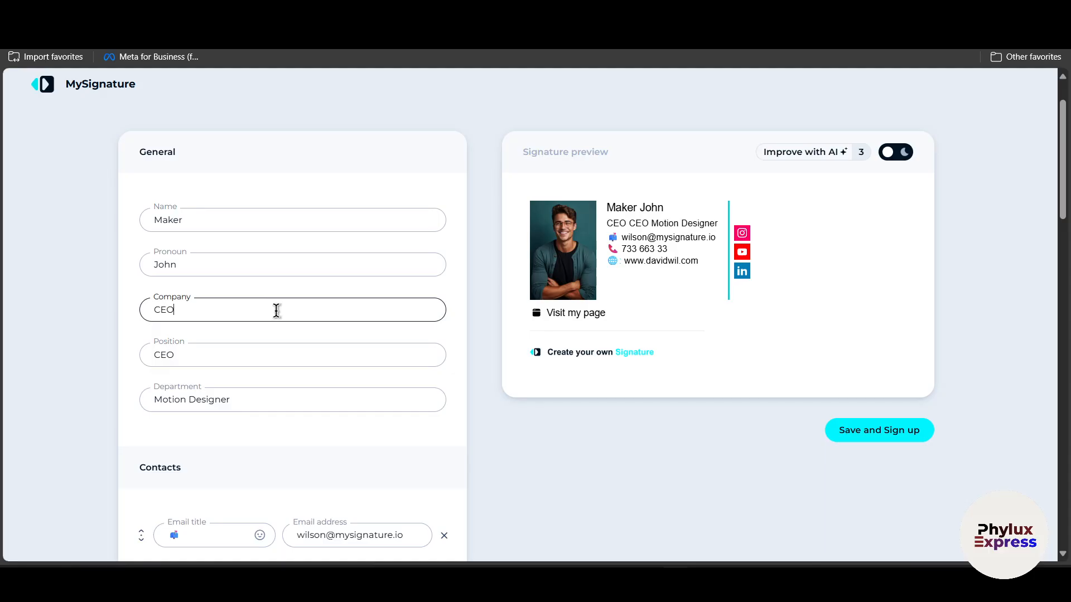
{"action": "key", "text": "BackSpace"}
{"action": "key", "text": "BackSpace"}
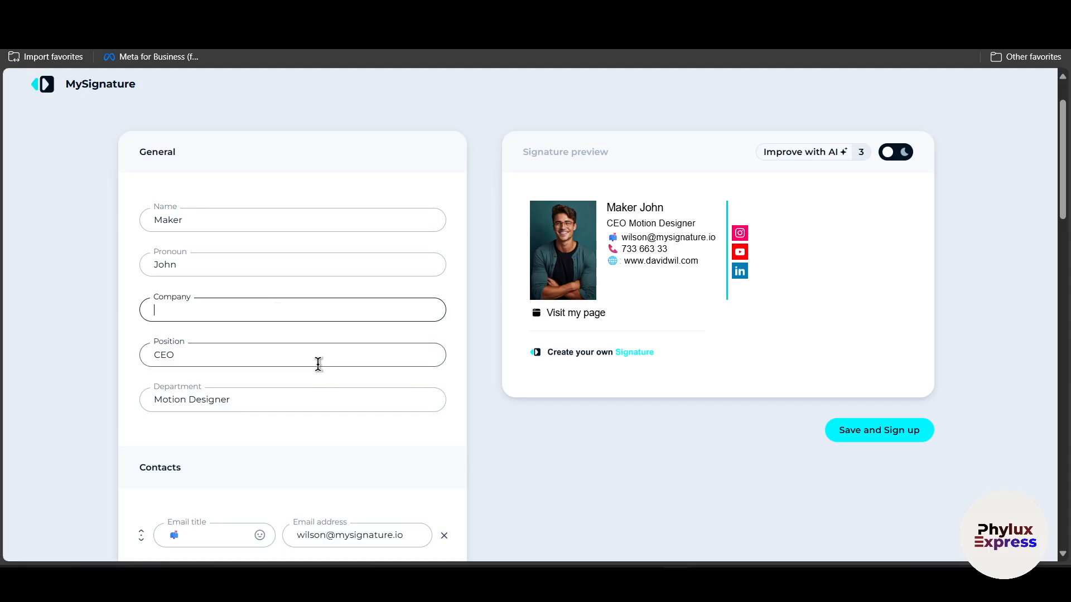
{"action": "type", "text": "P"}
{"action": "key", "text": "BackSpace"}
{"action": "type", "text": "Maker"}
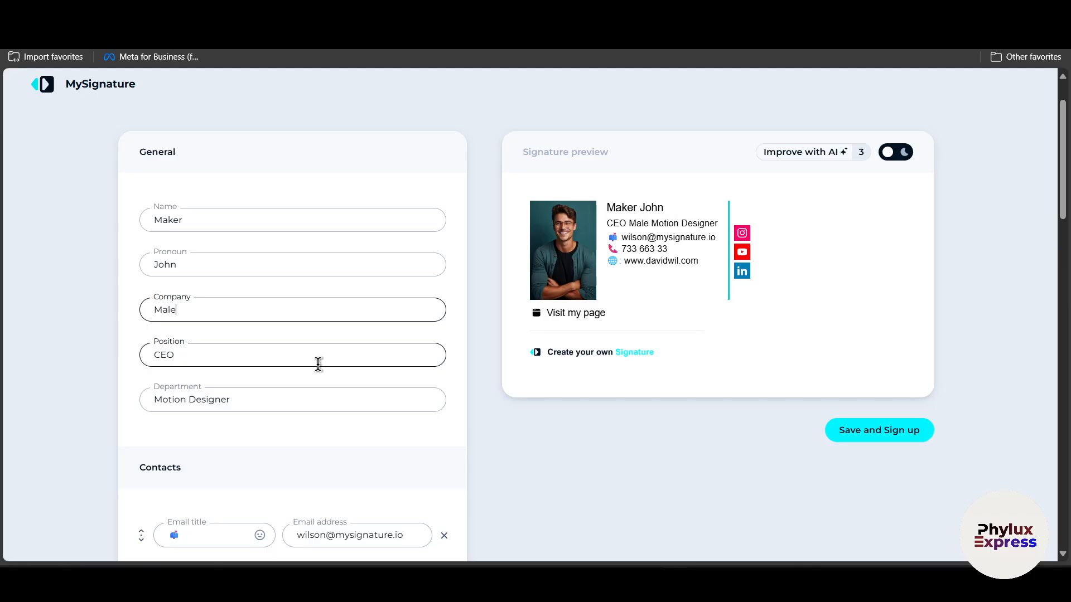
{"action": "key", "text": "BackSpace"}
{"action": "key", "text": "BackSpace"}
{"action": "key", "text": "BackSpace"}
{"action": "type", "text": "ker p"}
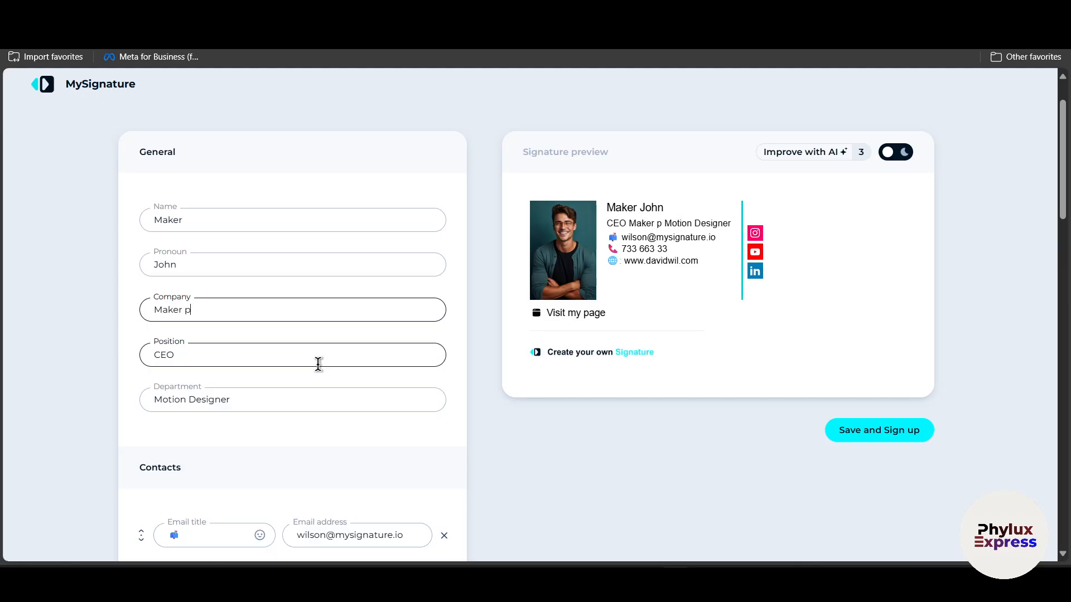
{"action": "type", "text": "vt ltd"}
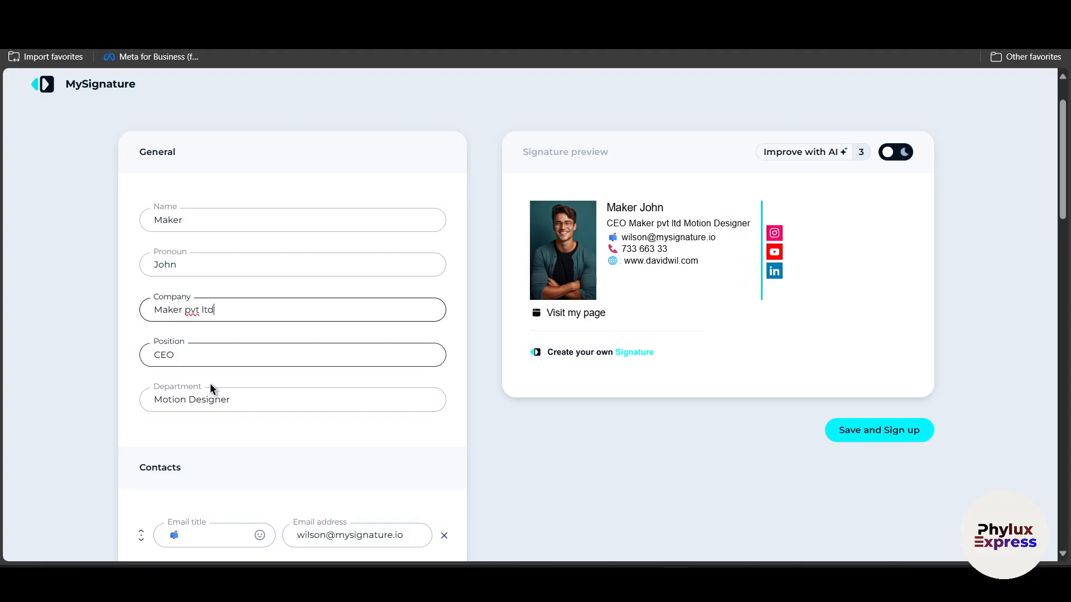
- Replace the department in the general fields with Video editor
{"action": "scroll", "coordinate": [265, 430], "scroll_direction": "down", "scroll_amount": 1}
{"action": "left_click", "coordinate": [289, 341]}
{"action": "key", "text": "ctrl+a"}
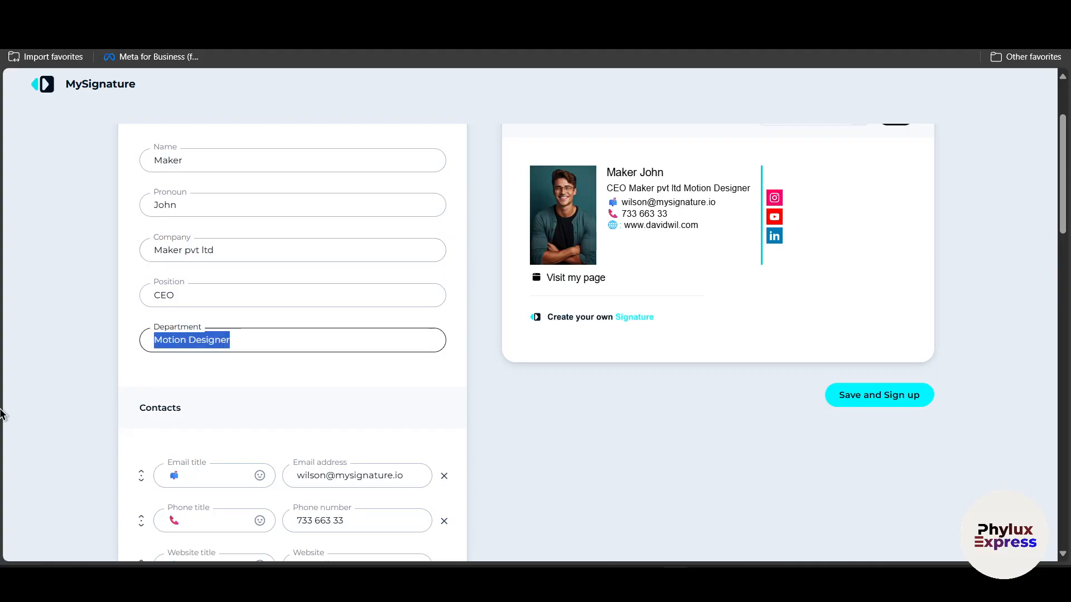
{"action": "key", "text": "BackSpace"}
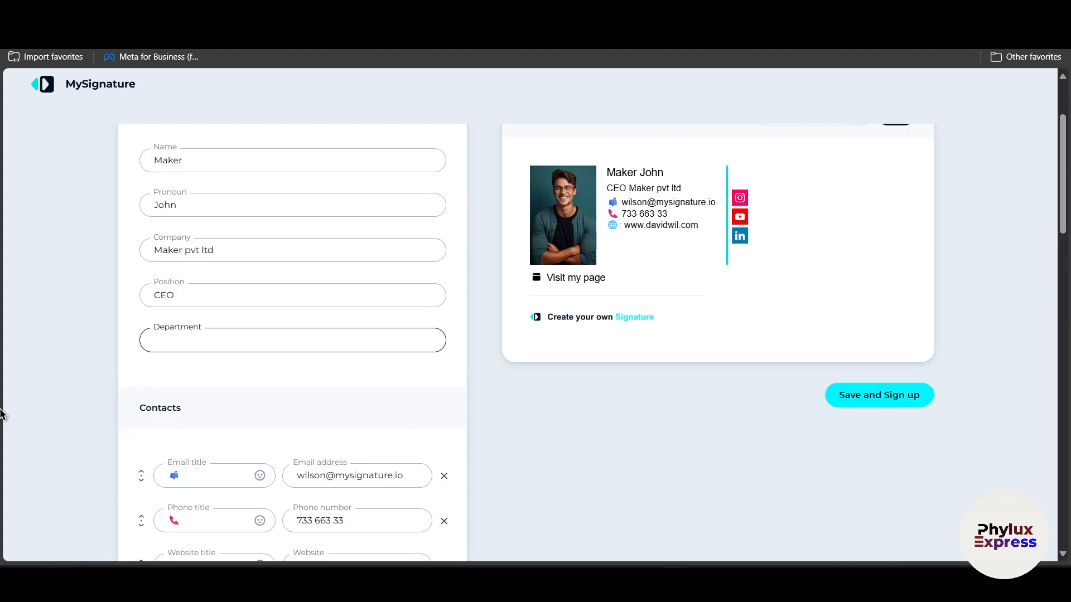
{"action": "type", "text": "Video eidt"}
{"action": "key", "text": "BackSpace"}
{"action": "key", "text": "BackSpace"}
{"action": "key", "text": "BackSpace"}
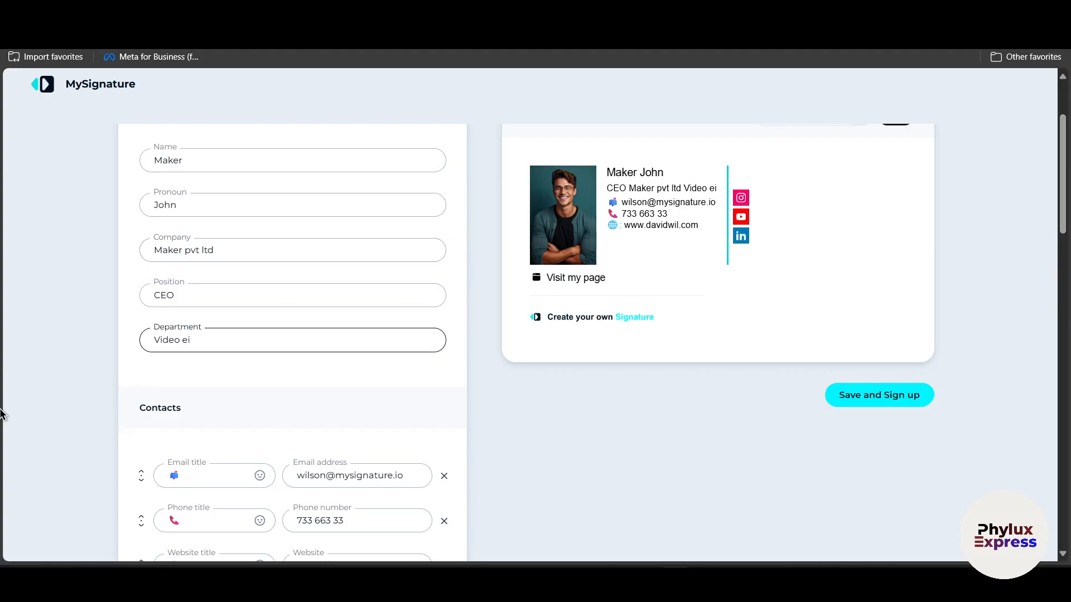
{"action": "type", "text": "ditor"}
- Check which extra contact fields can be added, and try out an empty custom field before removing it
{"action": "scroll", "coordinate": [20, 369], "scroll_direction": "down", "scroll_amount": 2}
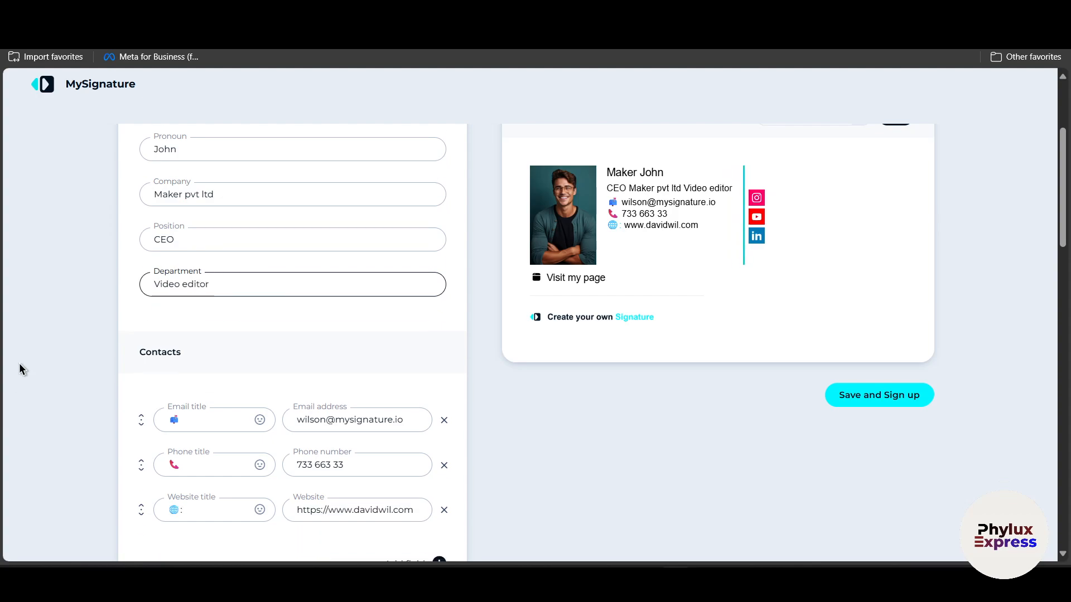
{"action": "scroll", "coordinate": [361, 428], "scroll_direction": "up", "scroll_amount": 5}
{"action": "scroll", "coordinate": [361, 428], "scroll_direction": "down", "scroll_amount": 10}
{"action": "scroll", "coordinate": [359, 433], "scroll_direction": "up", "scroll_amount": 1}
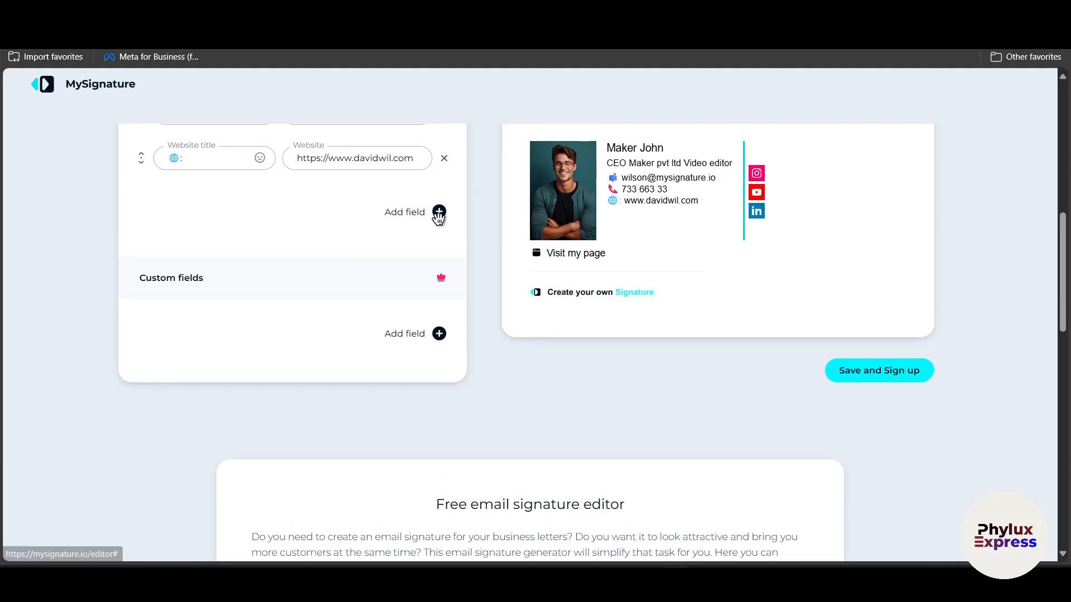
{"action": "left_click", "coordinate": [439, 213]}
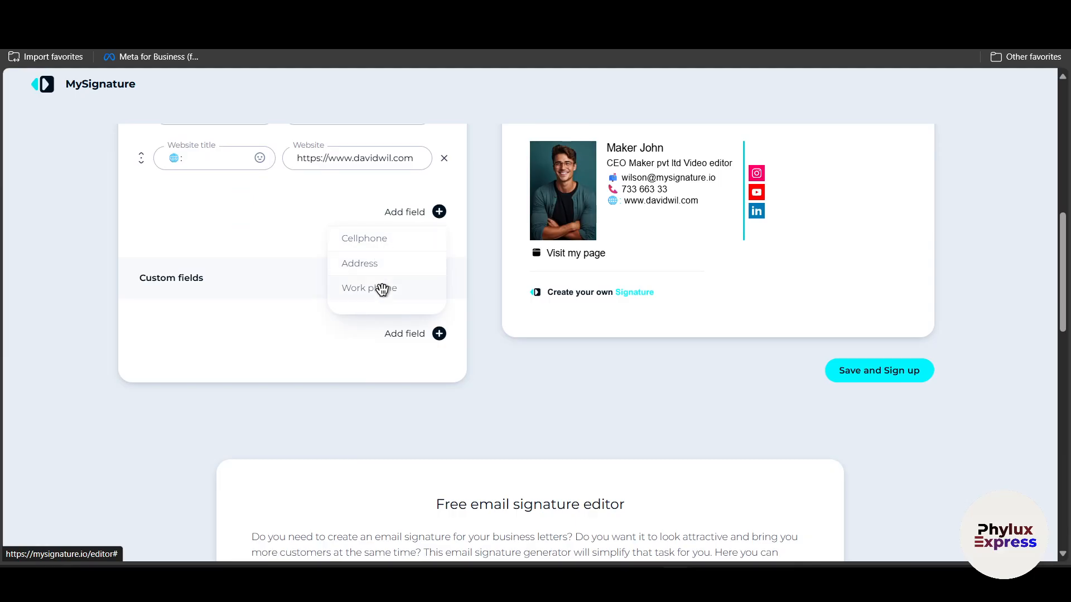
{"action": "left_click", "coordinate": [438, 335]}
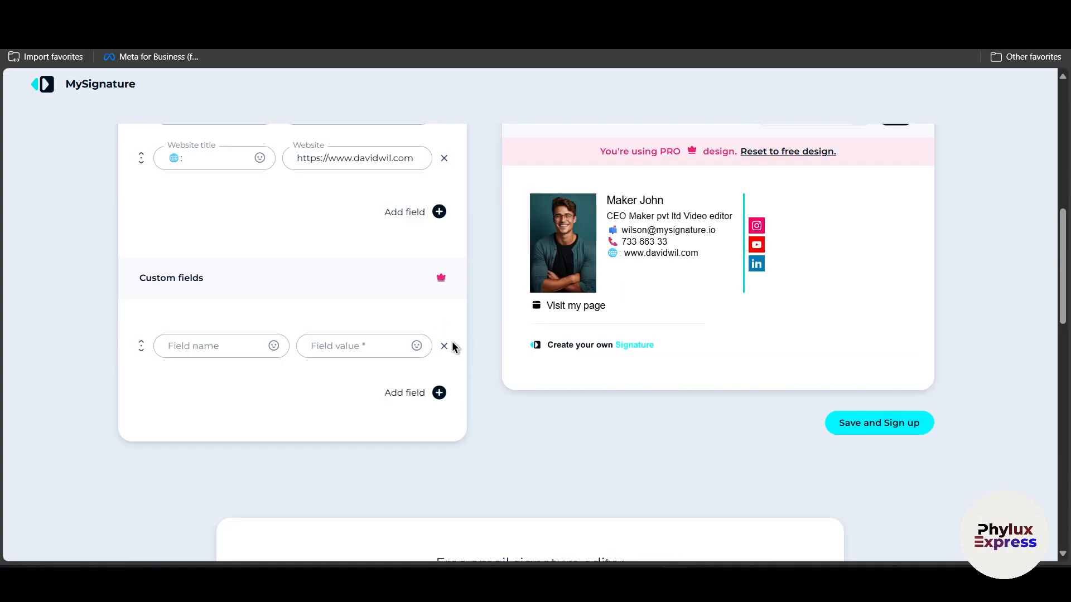
{"action": "left_click", "coordinate": [447, 346]}
- Open the signature's image settings and look over the photo, image width, link and banner options
{"action": "scroll", "coordinate": [451, 348], "scroll_direction": "up", "scroll_amount": 5}
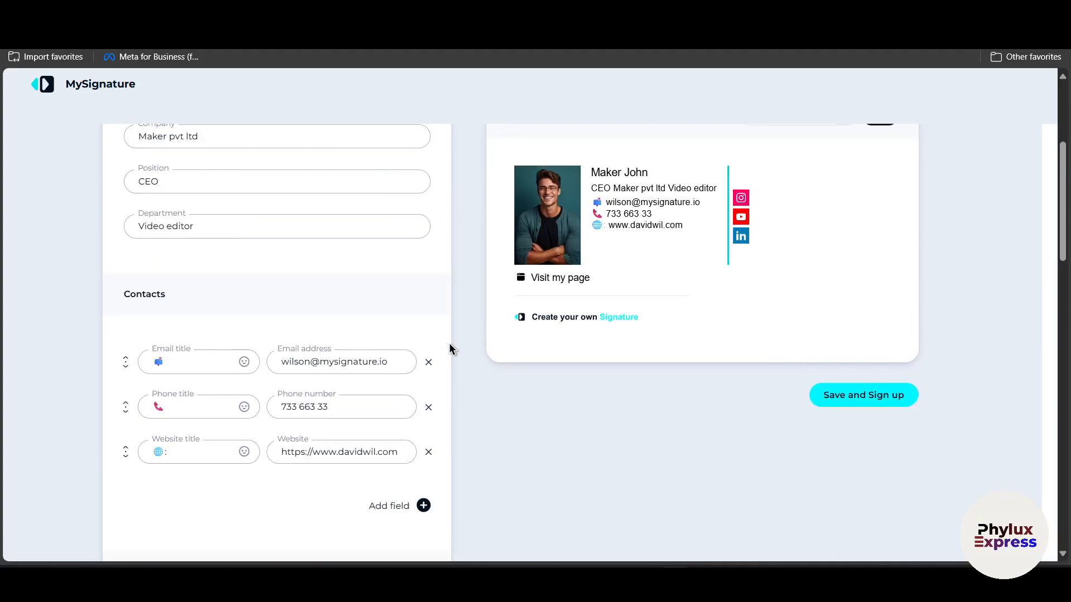
{"action": "scroll", "coordinate": [450, 349], "scroll_direction": "up", "scroll_amount": 4}
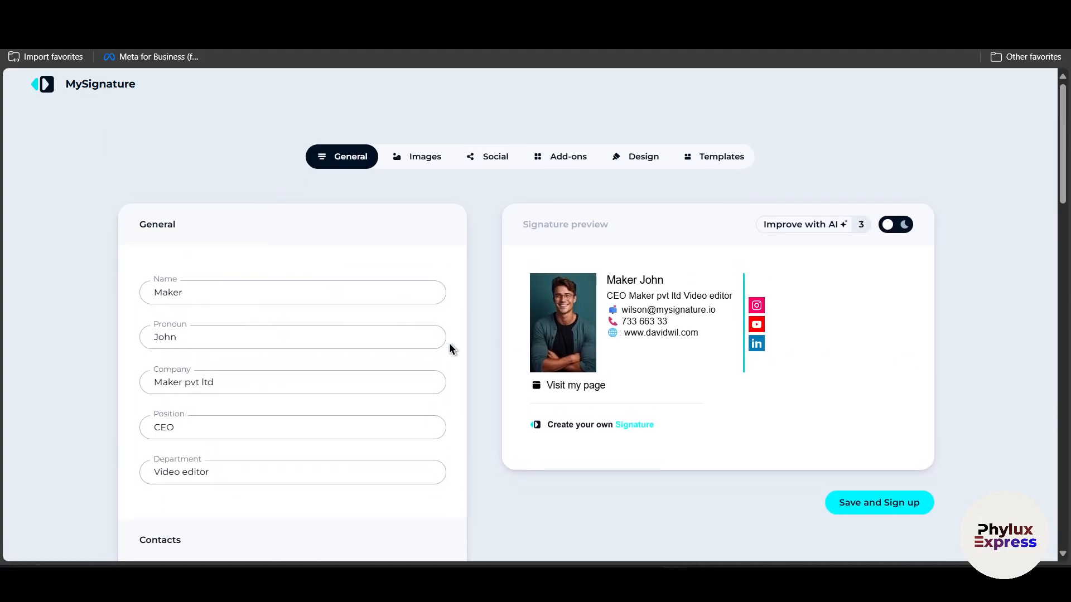
{"action": "left_click", "coordinate": [422, 149]}
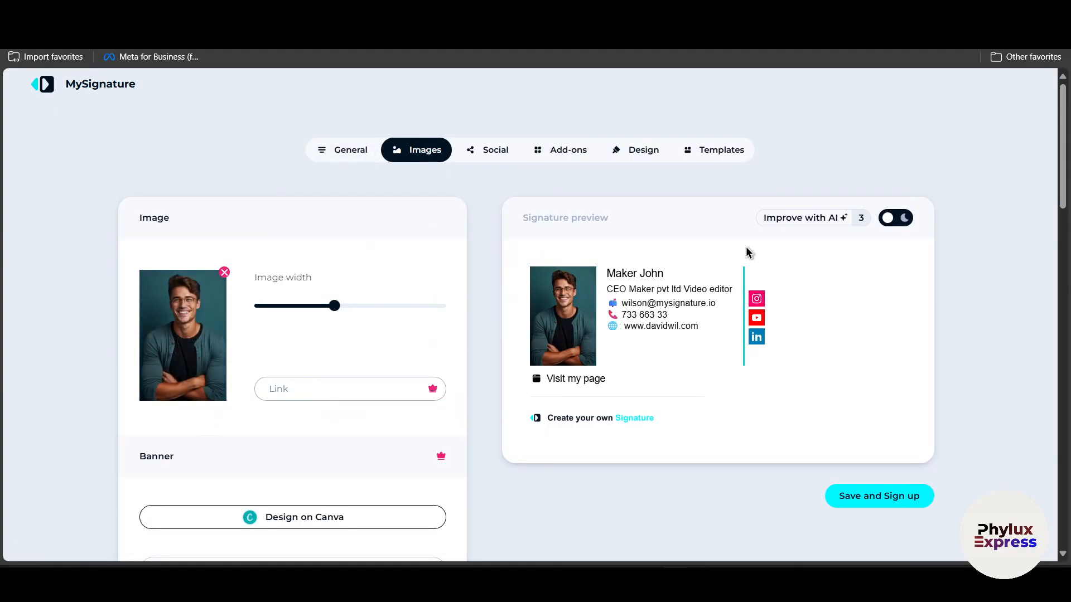
{"action": "scroll", "coordinate": [249, 385], "scroll_direction": "down", "scroll_amount": 1}
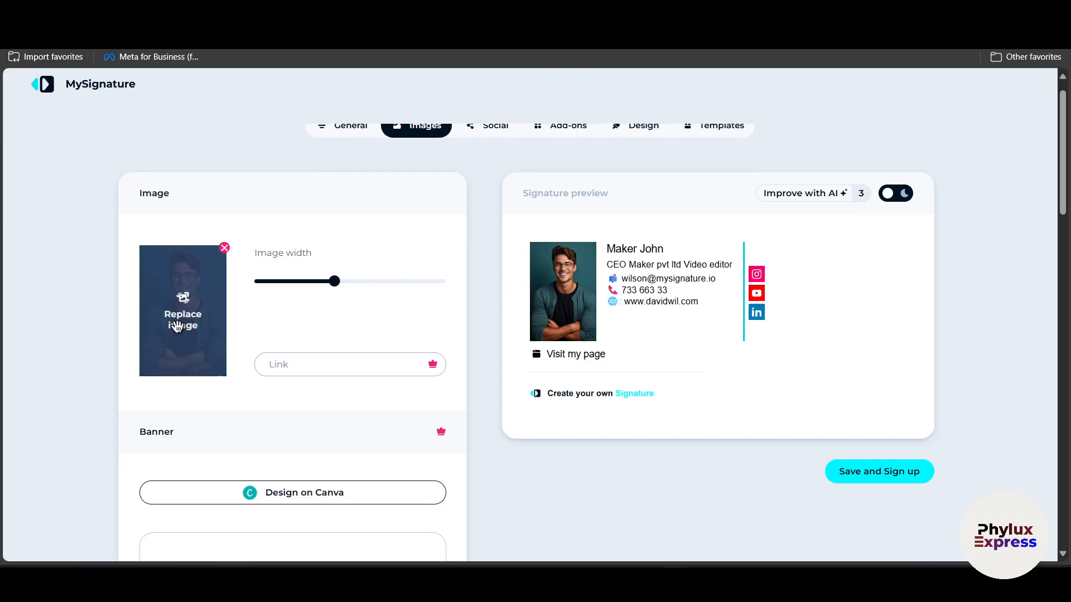
{"action": "scroll", "coordinate": [524, 206], "scroll_direction": "up", "scroll_amount": 1}
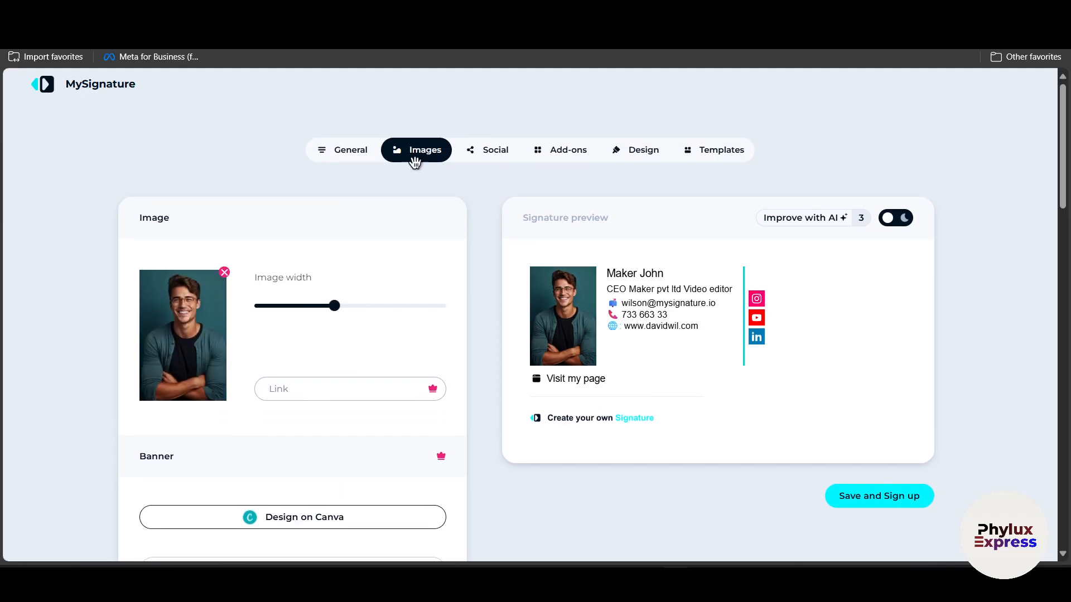
{"action": "mouse_move", "coordinate": [162, 344]}
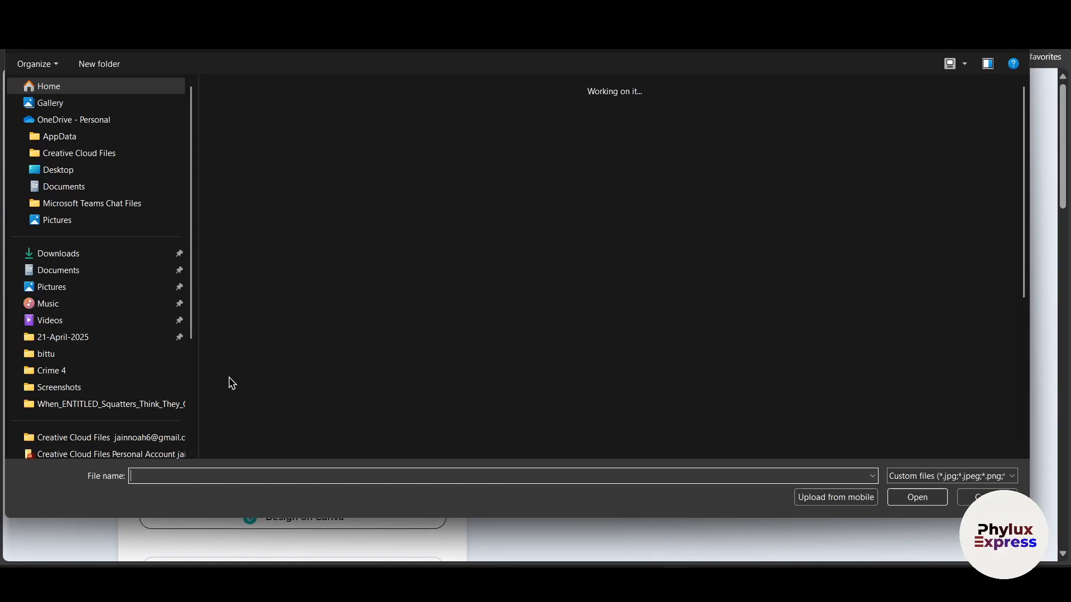
{"action": "left_click", "coordinate": [465, 158]}
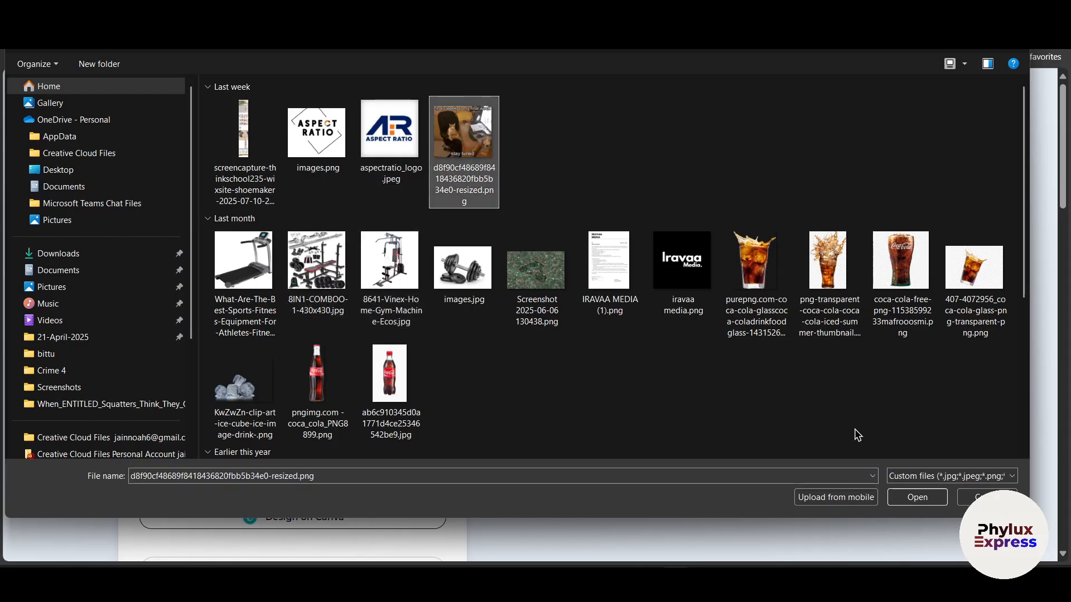
{"action": "left_click", "coordinate": [918, 497]}
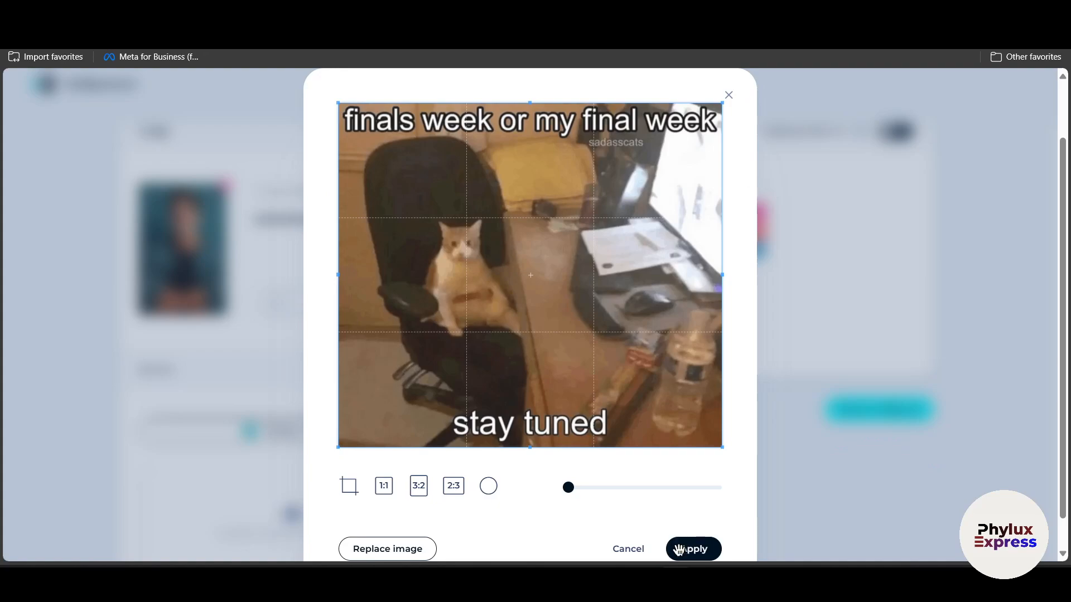
{"action": "left_click", "coordinate": [679, 550]}
{"action": "left_click", "coordinate": [691, 550]}
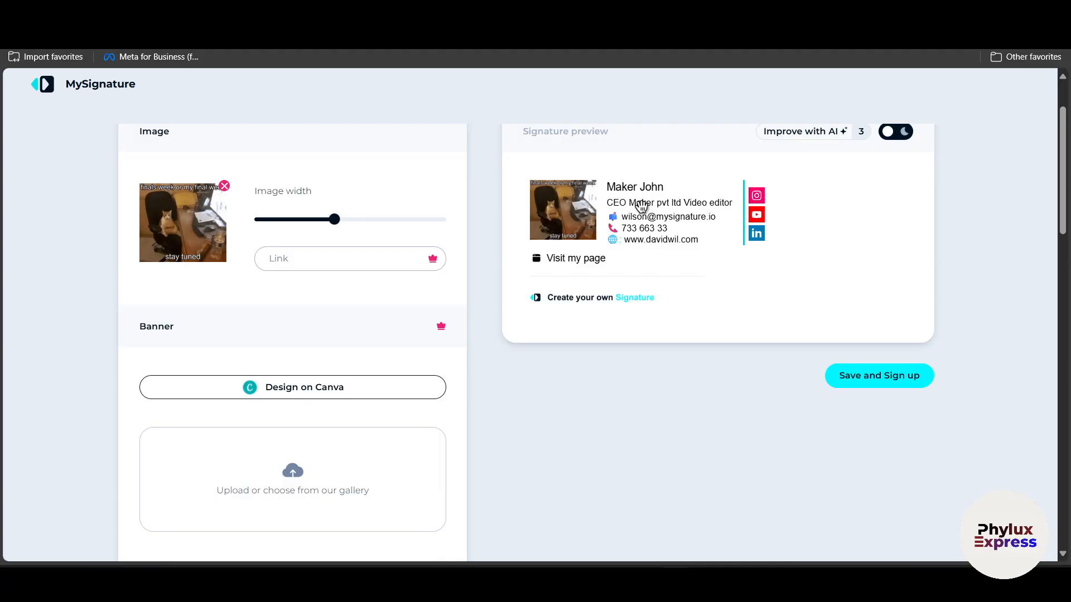
- Look over the image width, image link and banner options of the signature's image settings
{"action": "scroll", "coordinate": [282, 363], "scroll_direction": "down", "scroll_amount": 2}
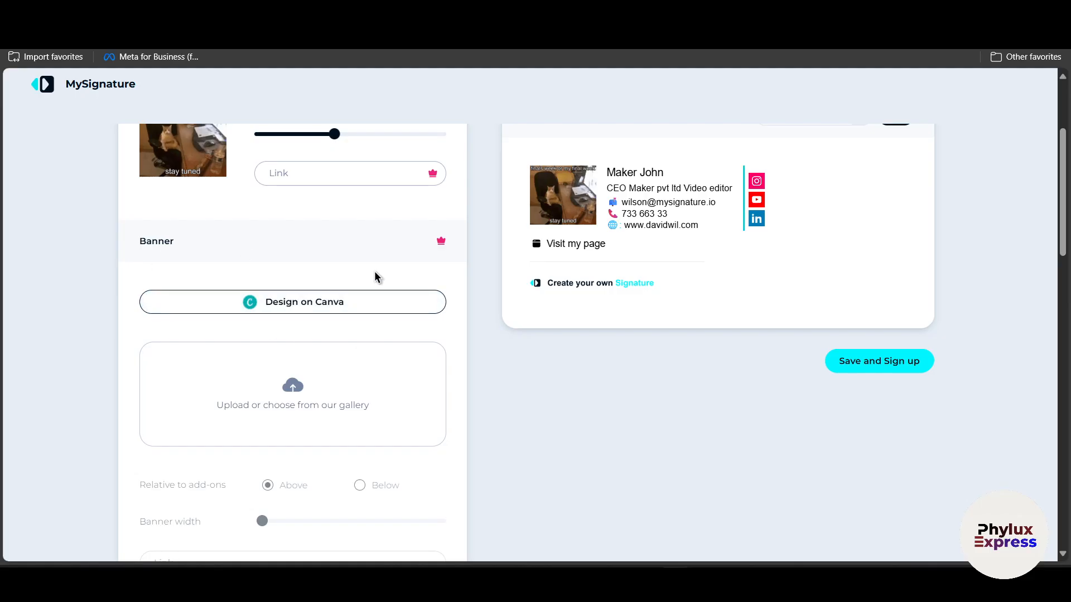
{"action": "scroll", "coordinate": [424, 234], "scroll_direction": "up", "scroll_amount": 3}
{"action": "left_click", "coordinate": [346, 296]}
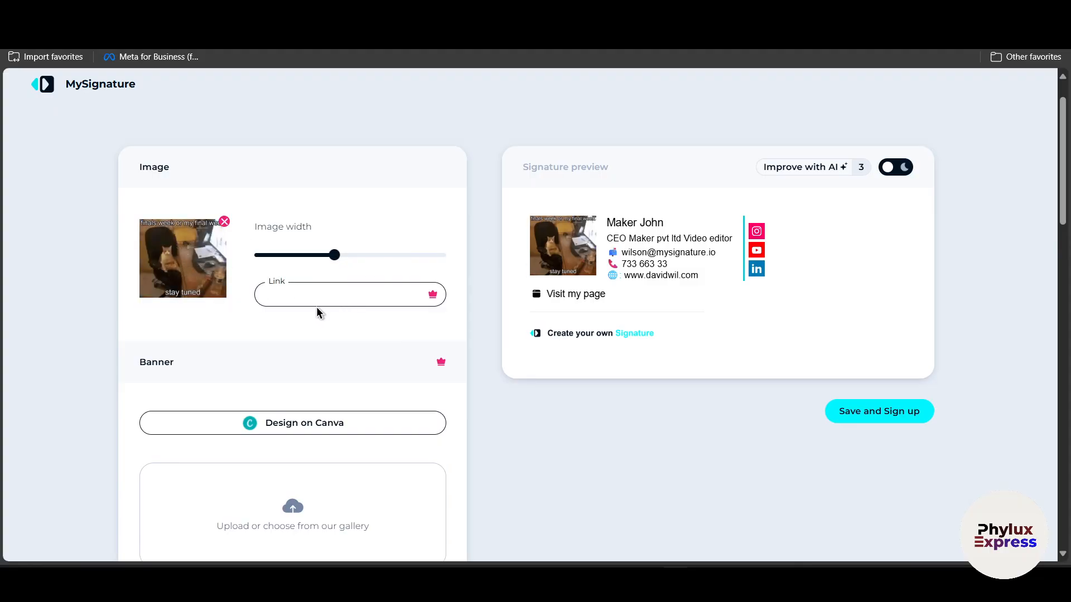
{"action": "scroll", "coordinate": [386, 291], "scroll_direction": "up", "scroll_amount": 1}
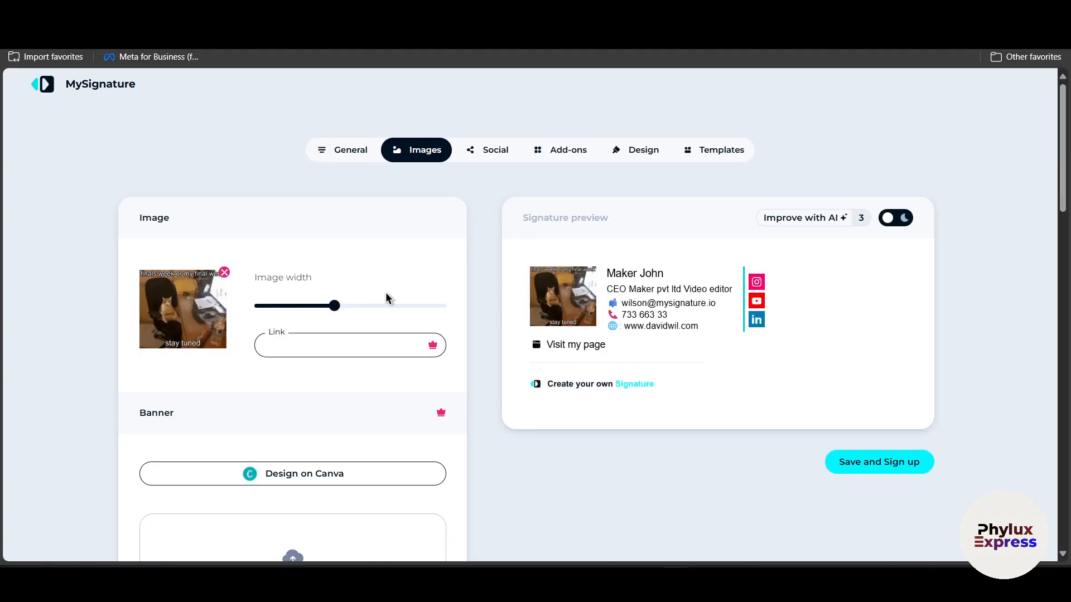
{"action": "scroll", "coordinate": [387, 296], "scroll_direction": "down", "scroll_amount": 5}
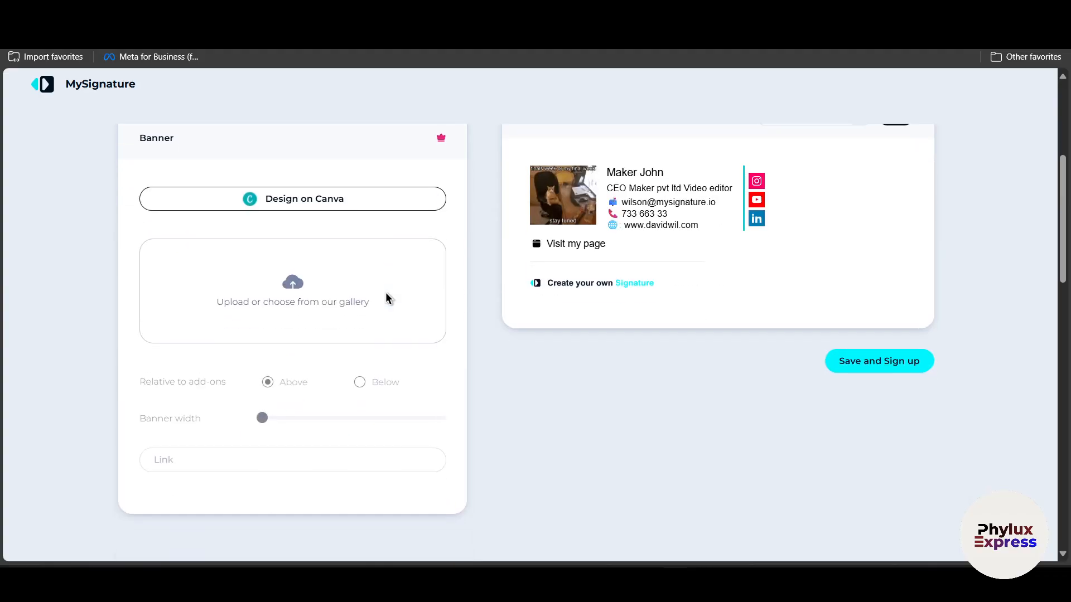
{"action": "scroll", "coordinate": [387, 295], "scroll_direction": "up", "scroll_amount": 5}
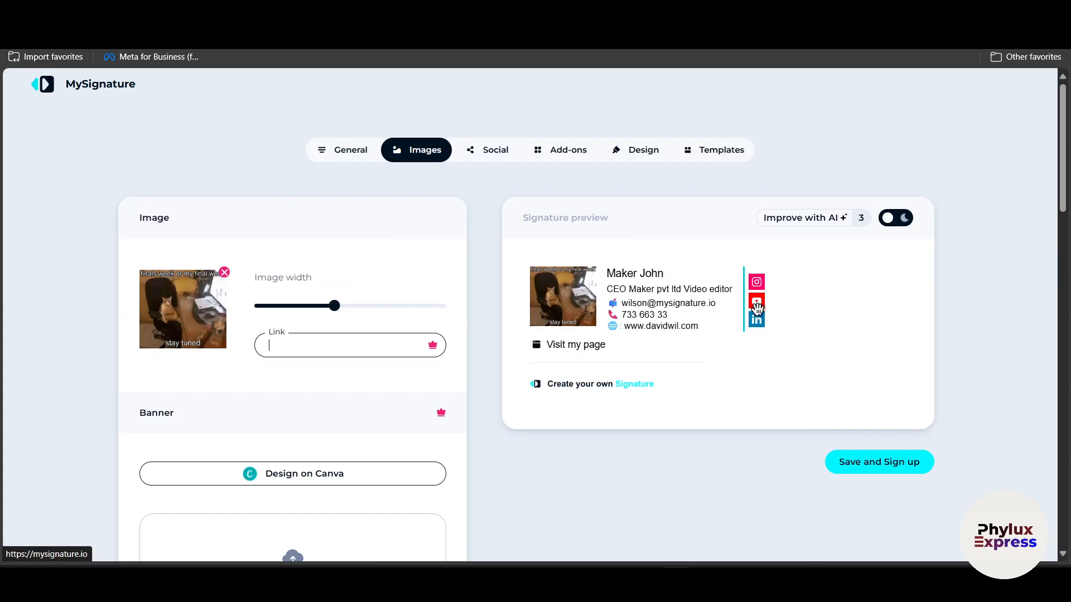
- Open the signature's social icon settings and examine the Instagram and Youtube link fields
{"action": "left_click", "coordinate": [505, 152]}
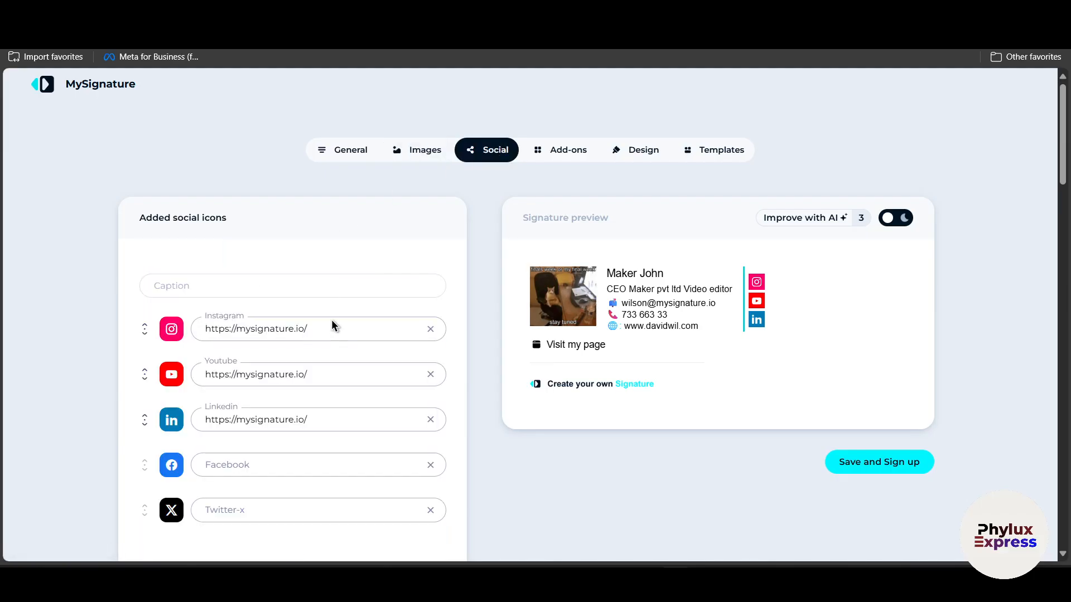
{"action": "scroll", "coordinate": [332, 326], "scroll_direction": "down", "scroll_amount": 2}
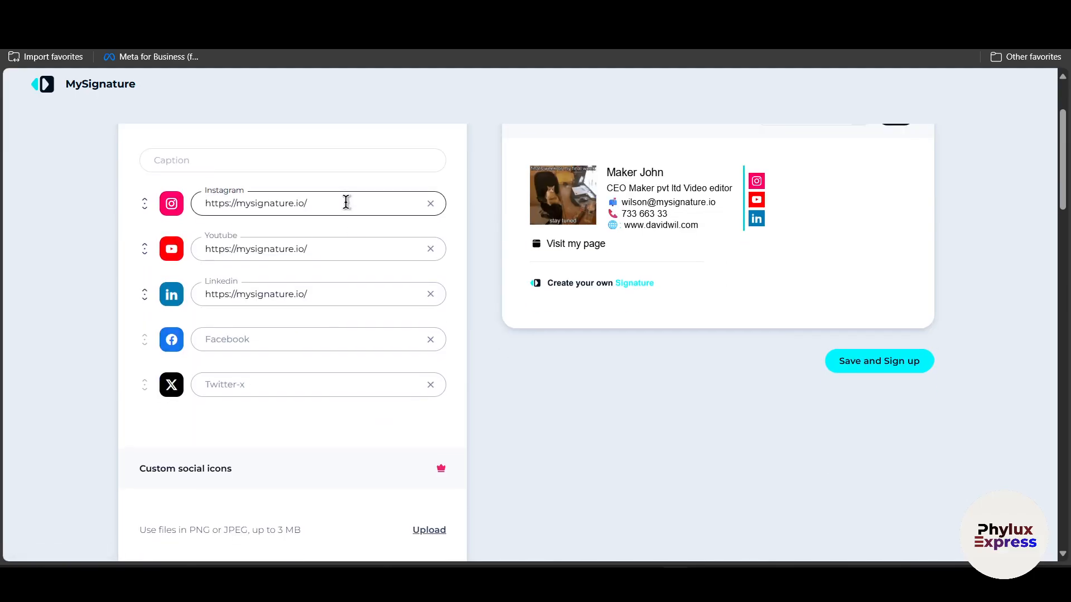
{"action": "left_click_drag", "start_coordinate": [329, 211], "coordinate": [188, 196]}
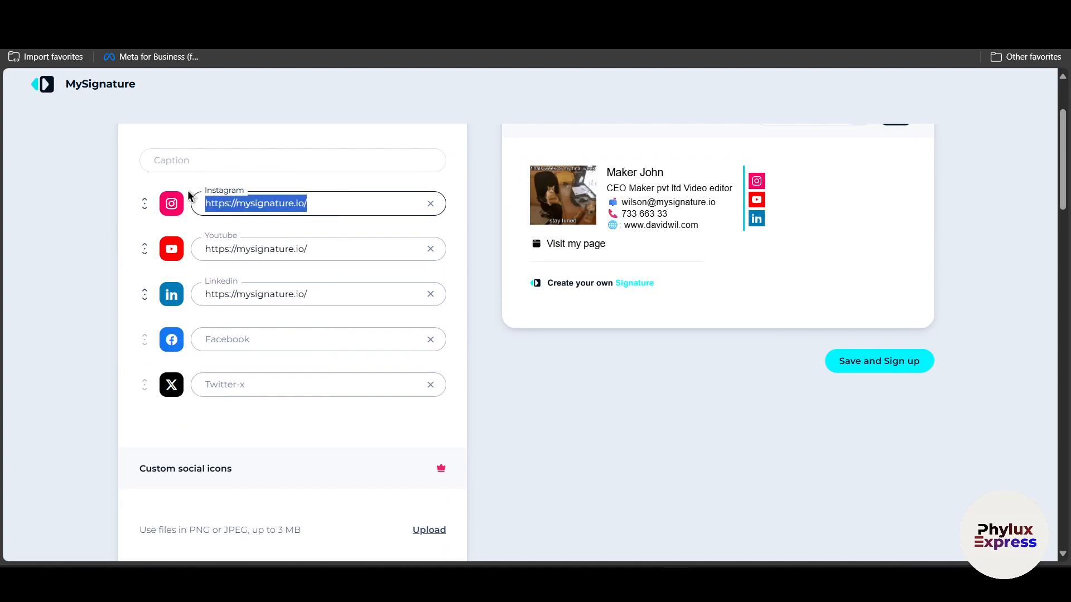
{"action": "left_click", "coordinate": [349, 246]}
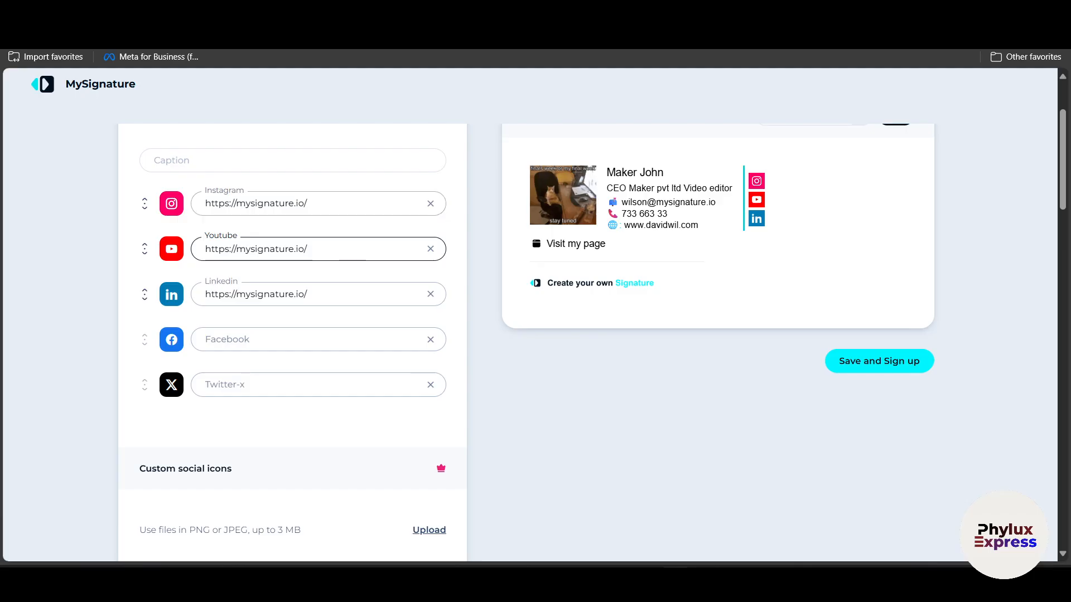
- Open the YouTube site separately in the browser, copy its web address and close it again
{"action": "left_click", "coordinate": [739, 11]}
{"action": "left_click", "coordinate": [714, 35]}
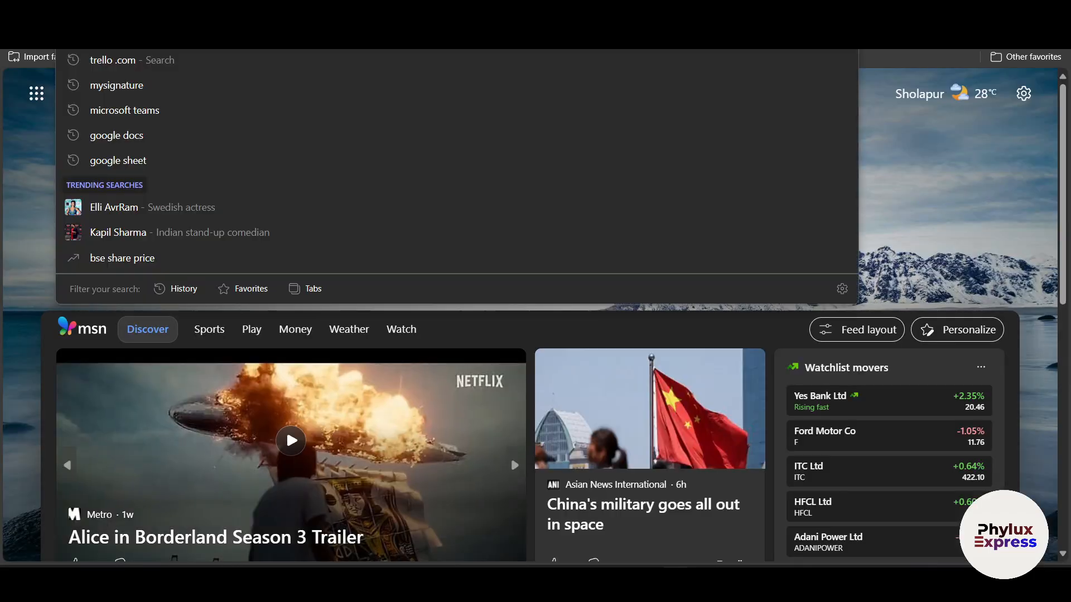
{"action": "type", "text": "you"}
{"action": "key", "text": "Return"}
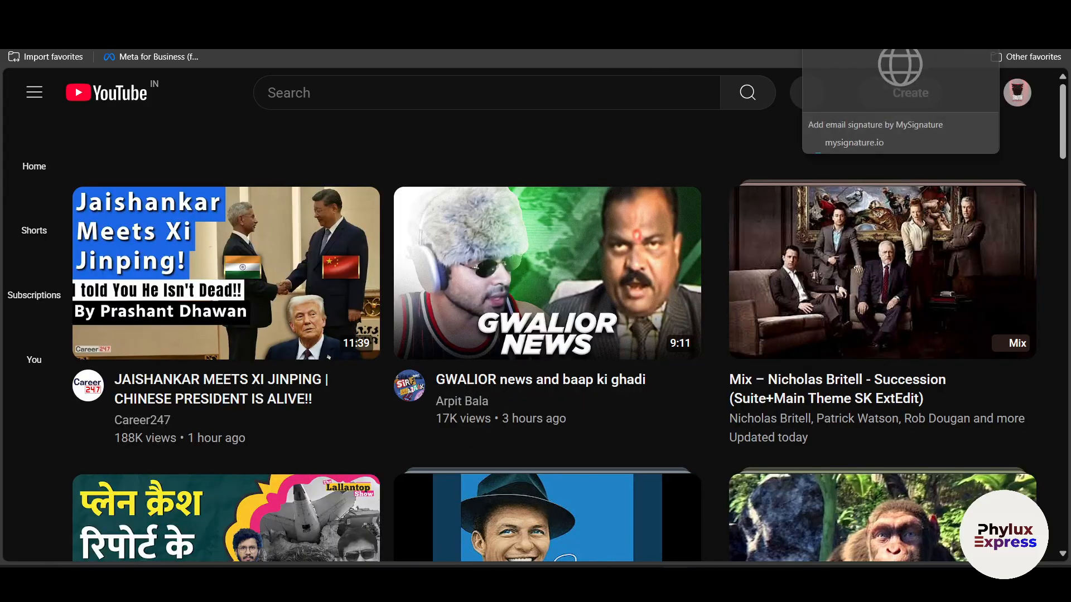
{"action": "left_click_drag", "start_coordinate": [873, 141], "coordinate": [837, 126]}
{"action": "left_click_drag", "start_coordinate": [692, 148], "coordinate": [266, 129]}
{"action": "key", "text": "ctrl+c"}
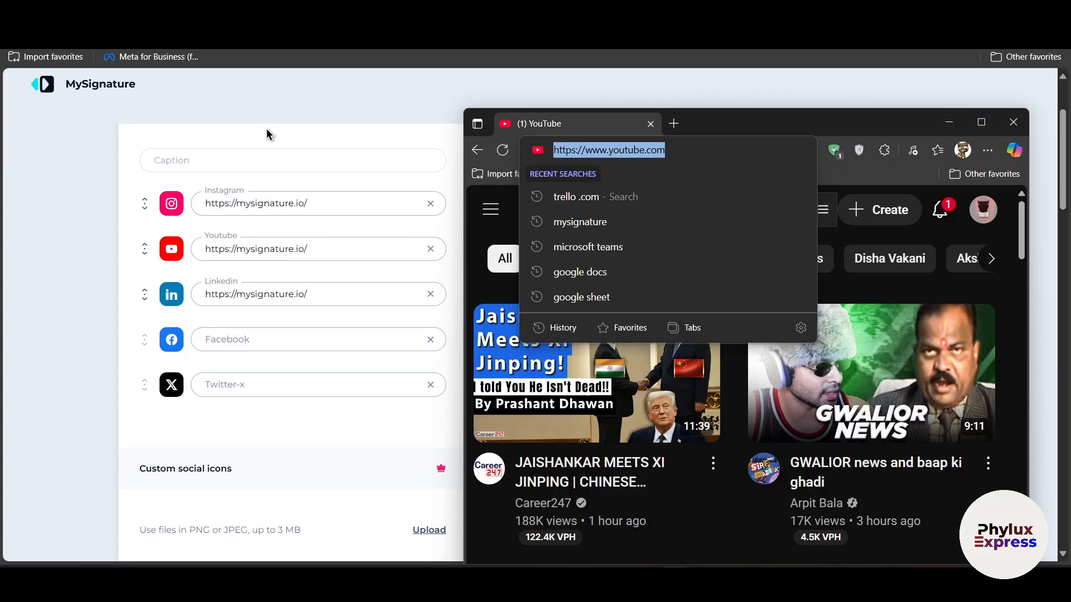
{"action": "left_click", "coordinate": [1014, 122]}
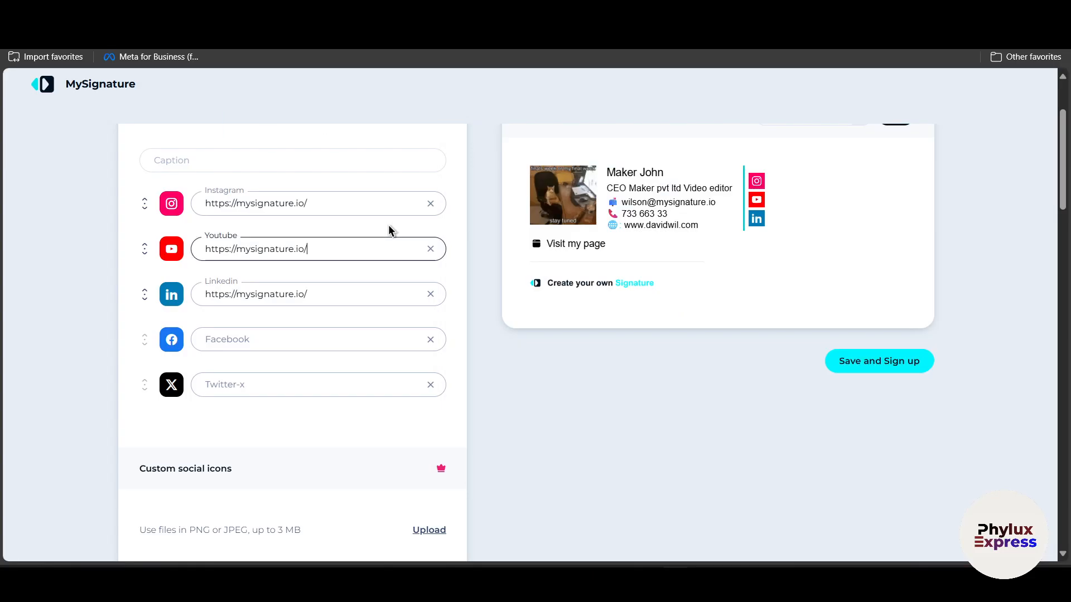
{"action": "left_click_drag", "start_coordinate": [374, 253], "coordinate": [54, 252]}
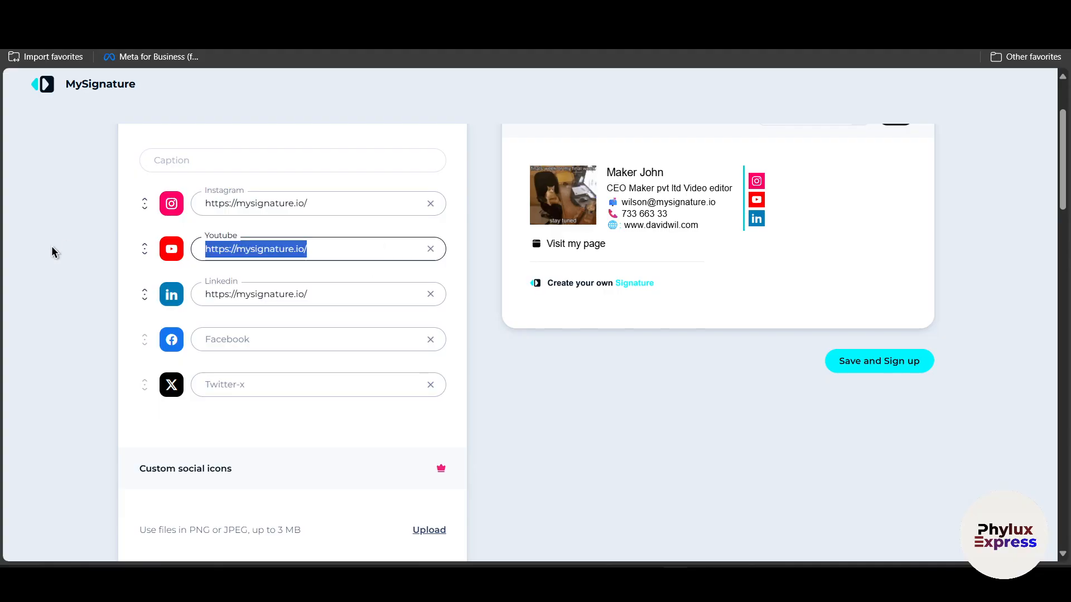
{"action": "key", "text": "ctrl+v"}
{"action": "left_click", "coordinate": [525, 345]}
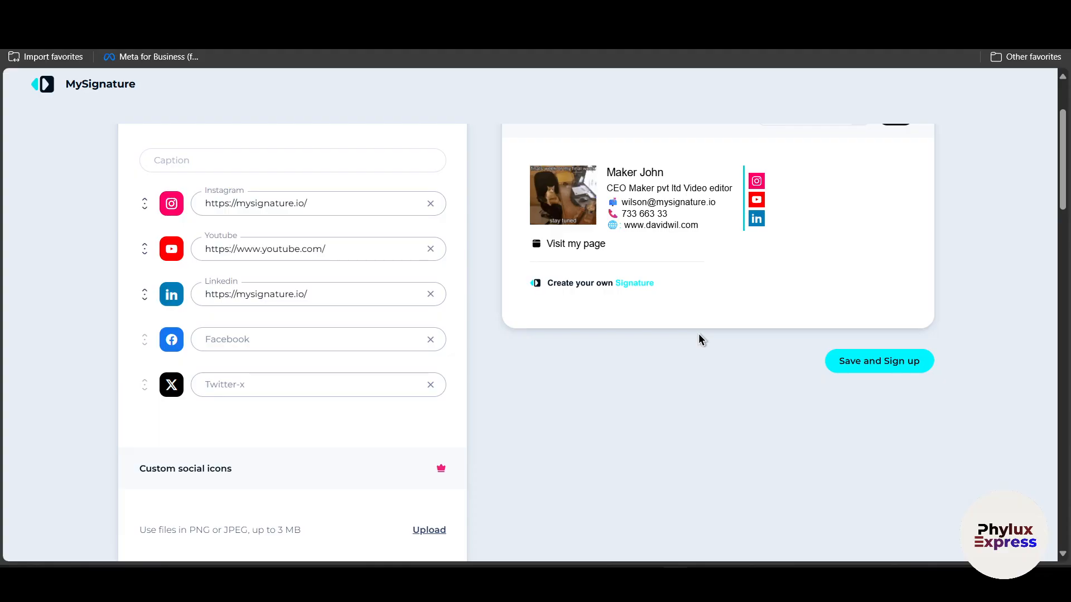
- Open the signature's add-ons and look through the included and available ones
{"action": "scroll", "coordinate": [672, 405], "scroll_direction": "up", "scroll_amount": 3}
{"action": "scroll", "coordinate": [672, 405], "scroll_direction": "down", "scroll_amount": 1}
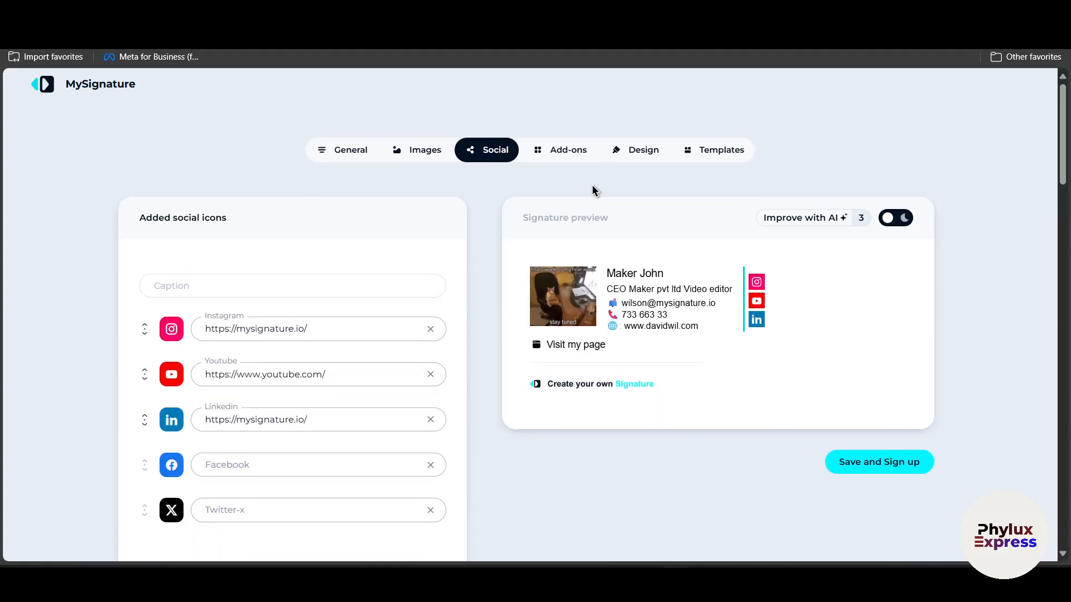
{"action": "left_click", "coordinate": [579, 152]}
{"action": "scroll", "coordinate": [292, 382], "scroll_direction": "down", "scroll_amount": 1}
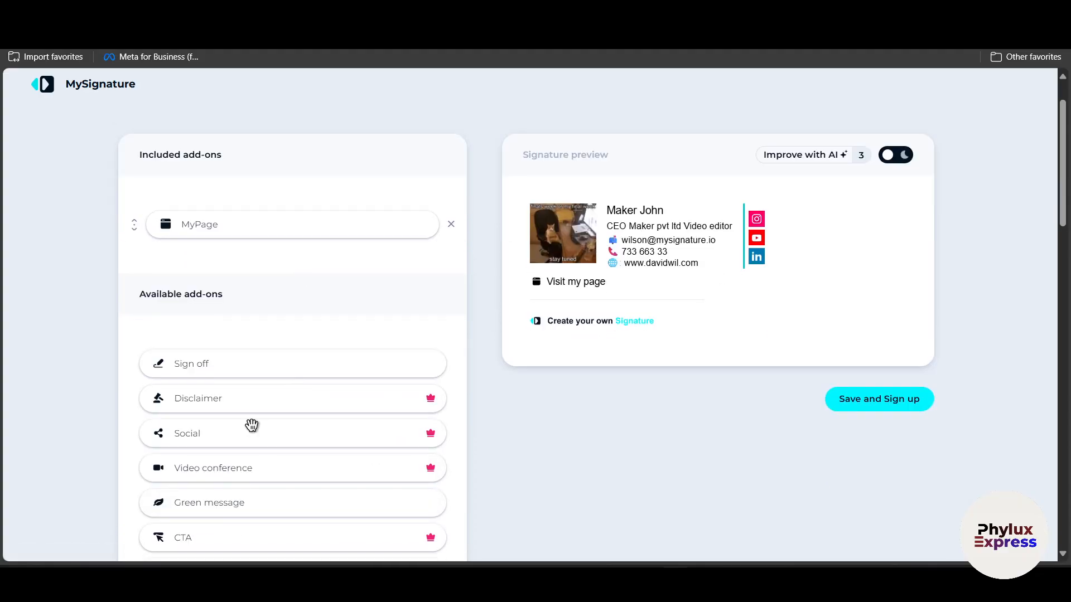
{"action": "scroll", "coordinate": [285, 373], "scroll_direction": "down", "scroll_amount": 1}
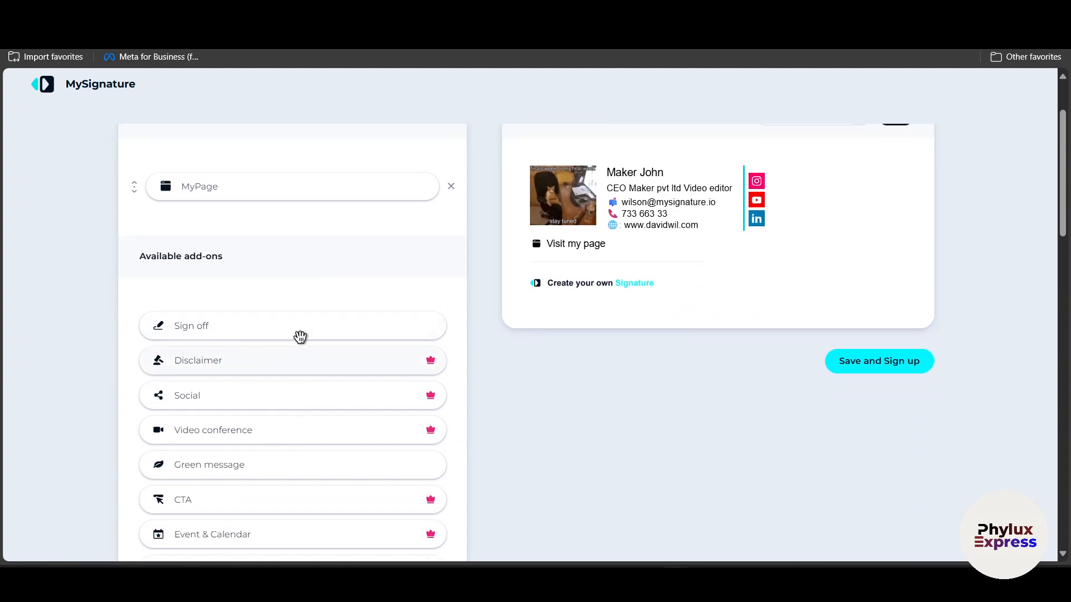
{"action": "scroll", "coordinate": [254, 389], "scroll_direction": "down", "scroll_amount": 3}
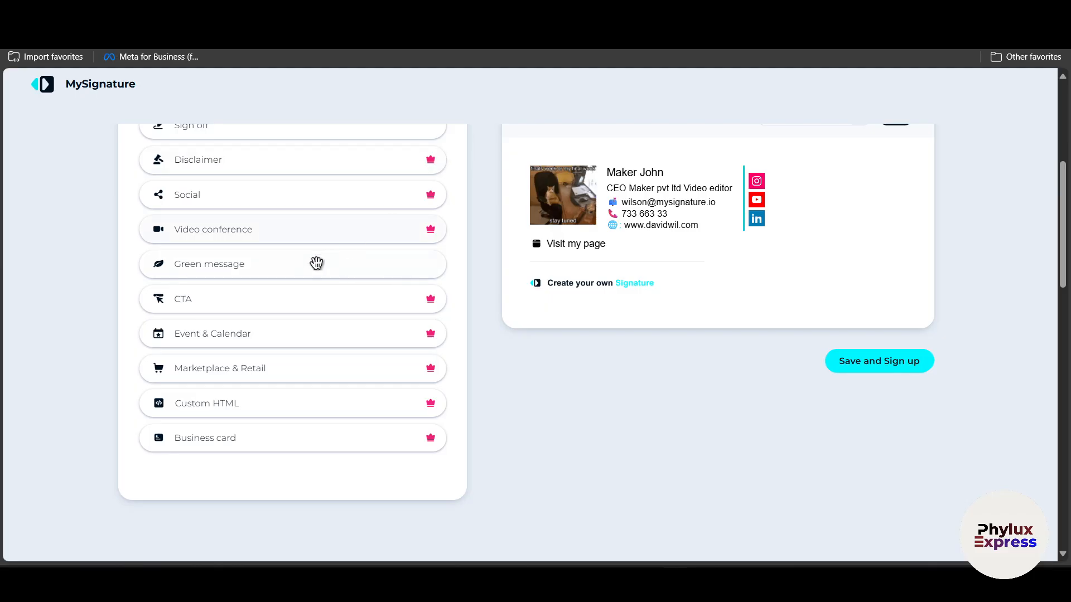
{"action": "scroll", "coordinate": [308, 267], "scroll_direction": "up", "scroll_amount": 5}
- Expand the included MyPage add-on and examine its CTA text, page link, size, top padding and color settings
{"action": "left_click", "coordinate": [261, 285]}
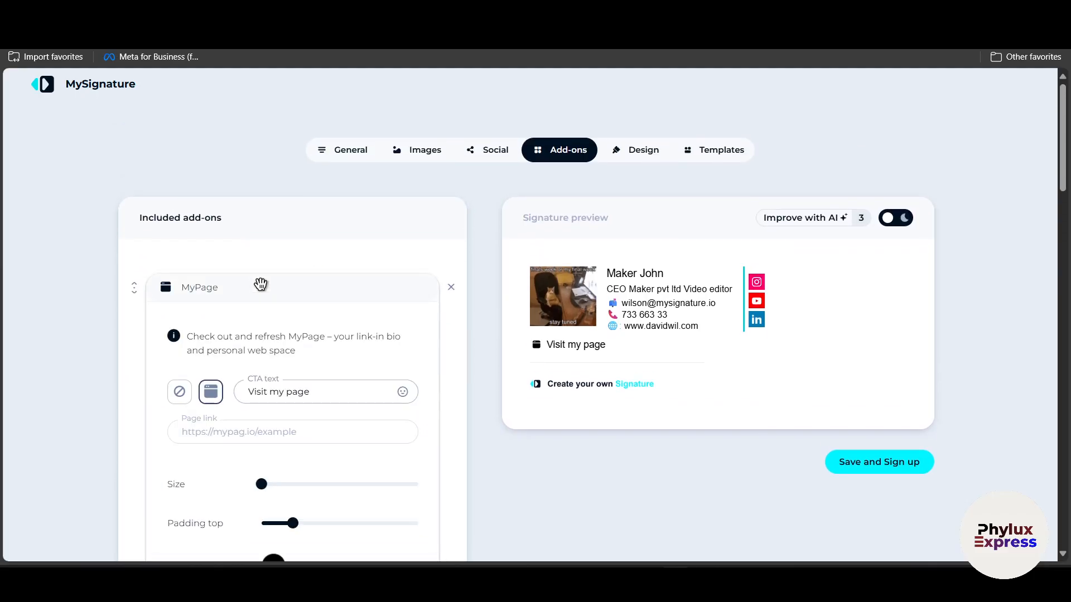
{"action": "scroll", "coordinate": [301, 377], "scroll_direction": "down", "scroll_amount": 1}
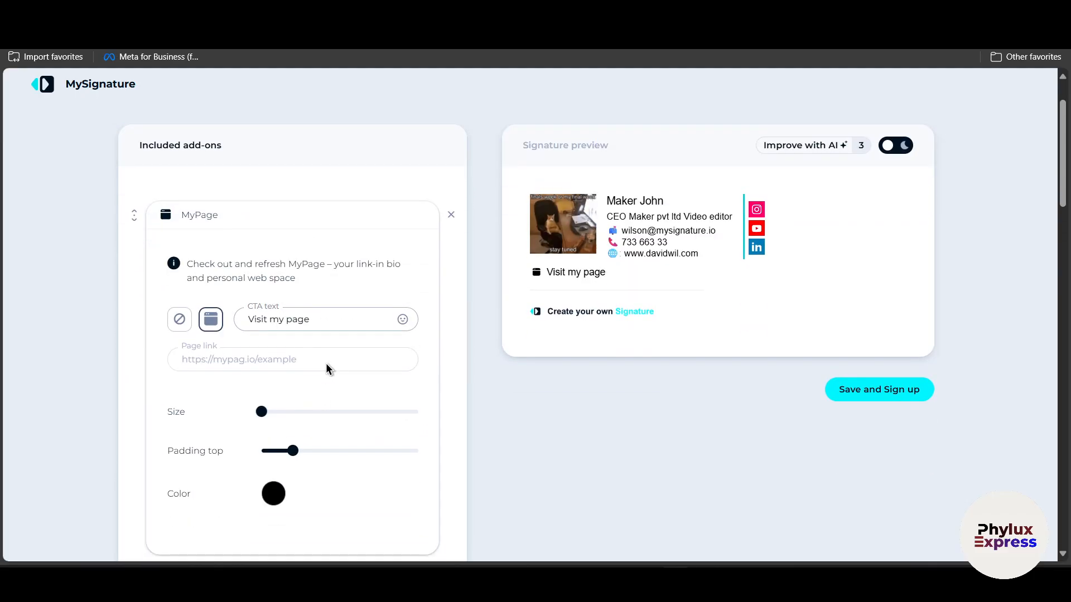
{"action": "scroll", "coordinate": [326, 363], "scroll_direction": "down", "scroll_amount": 2}
{"action": "scroll", "coordinate": [232, 218], "scroll_direction": "up", "scroll_amount": 1}
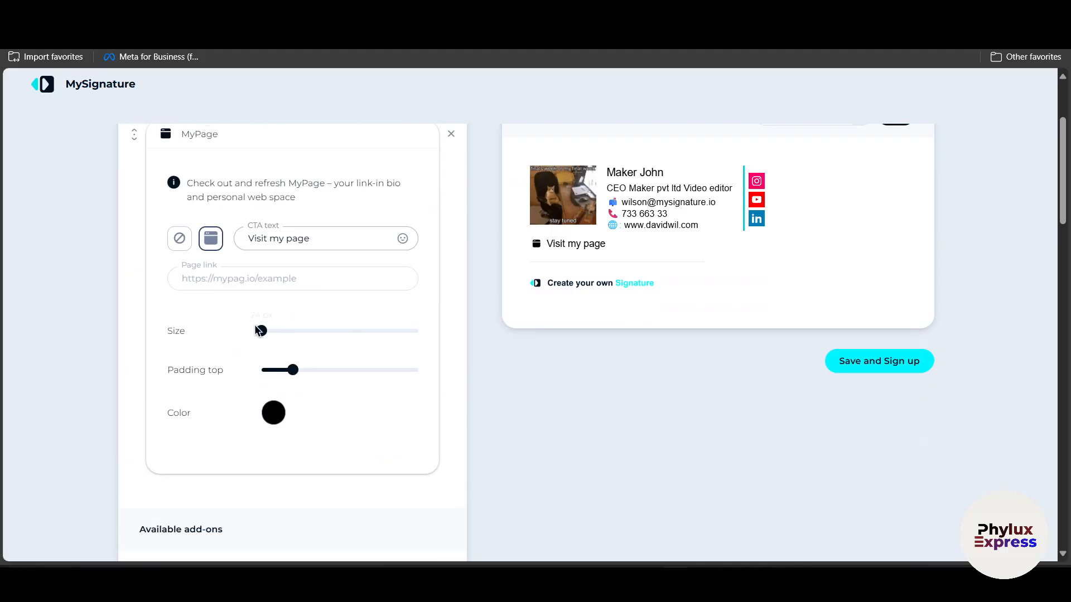
{"action": "scroll", "coordinate": [313, 337], "scroll_direction": "down", "scroll_amount": 1}
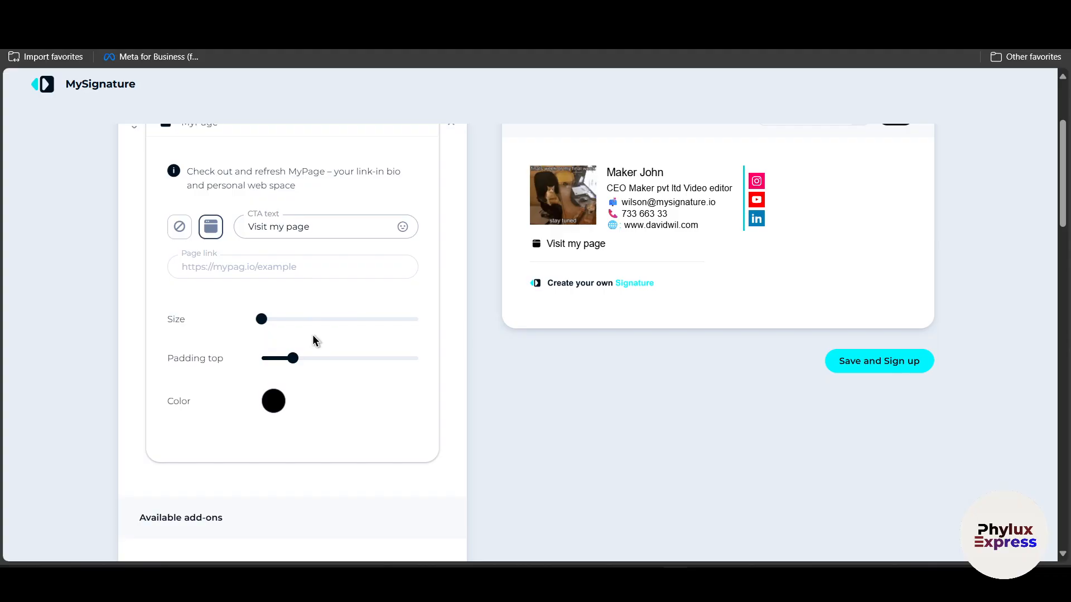
{"action": "scroll", "coordinate": [313, 336], "scroll_direction": "down", "scroll_amount": 1}
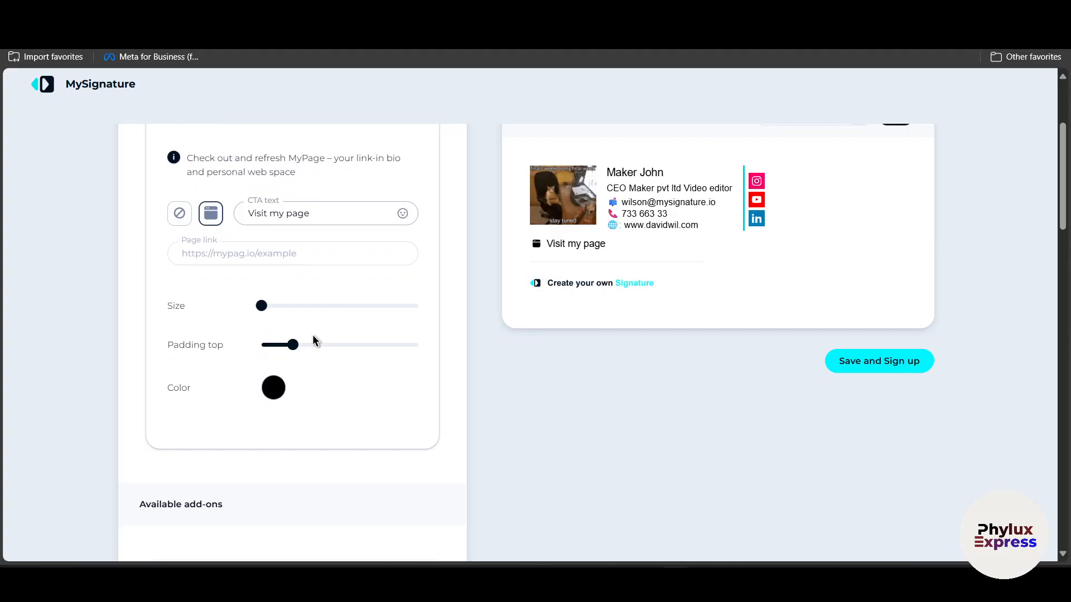
{"action": "scroll", "coordinate": [310, 339], "scroll_direction": "down", "scroll_amount": 3}
{"action": "scroll", "coordinate": [732, 386], "scroll_direction": "up", "scroll_amount": 5}
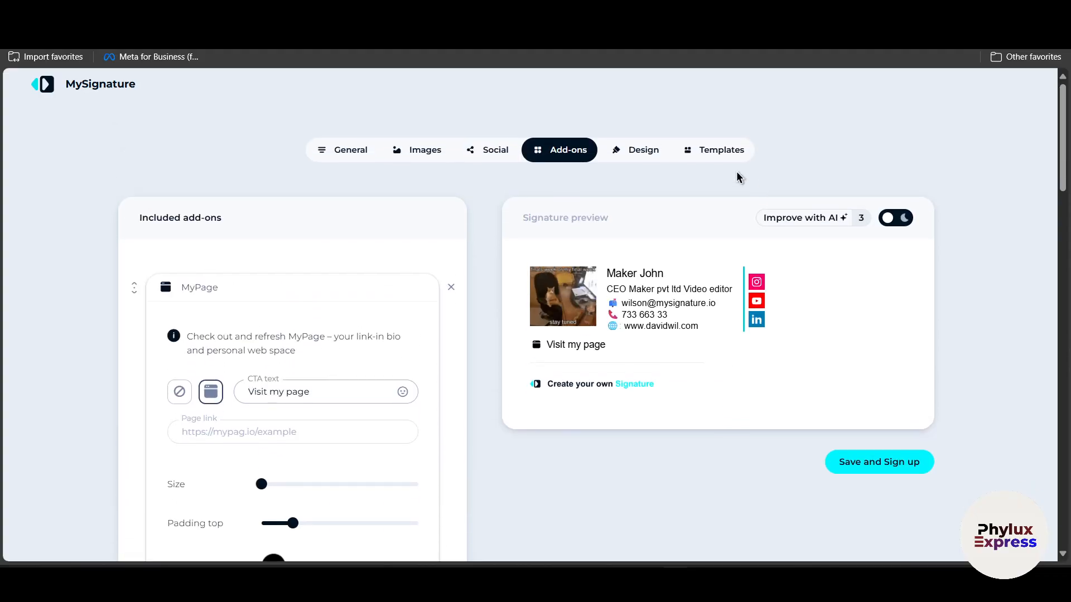
- Enlarge the font size in the signature's general design styles to about three quarters of its range
{"action": "left_click", "coordinate": [639, 151]}
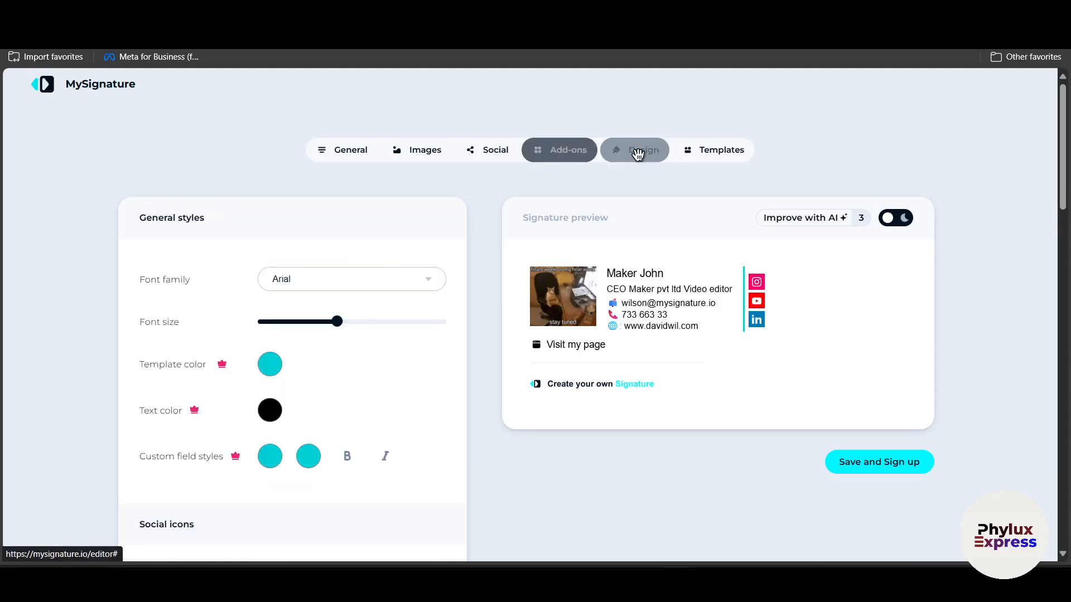
{"action": "left_click", "coordinate": [356, 322]}
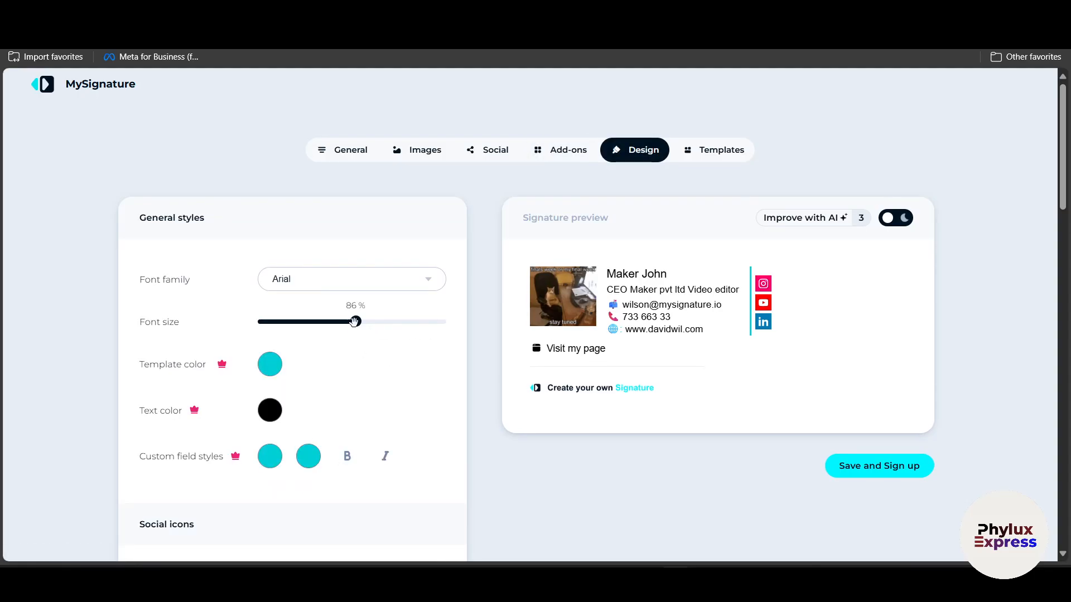
{"action": "mouse_move", "coordinate": [356, 322]}
{"action": "left_mouse_down"}
{"action": "mouse_move", "coordinate": [320, 322]}
{"action": "mouse_move", "coordinate": [390, 322]}
{"action": "mouse_move", "coordinate": [418, 336]}
{"action": "mouse_move", "coordinate": [395, 334]}
{"action": "left_mouse_up"}
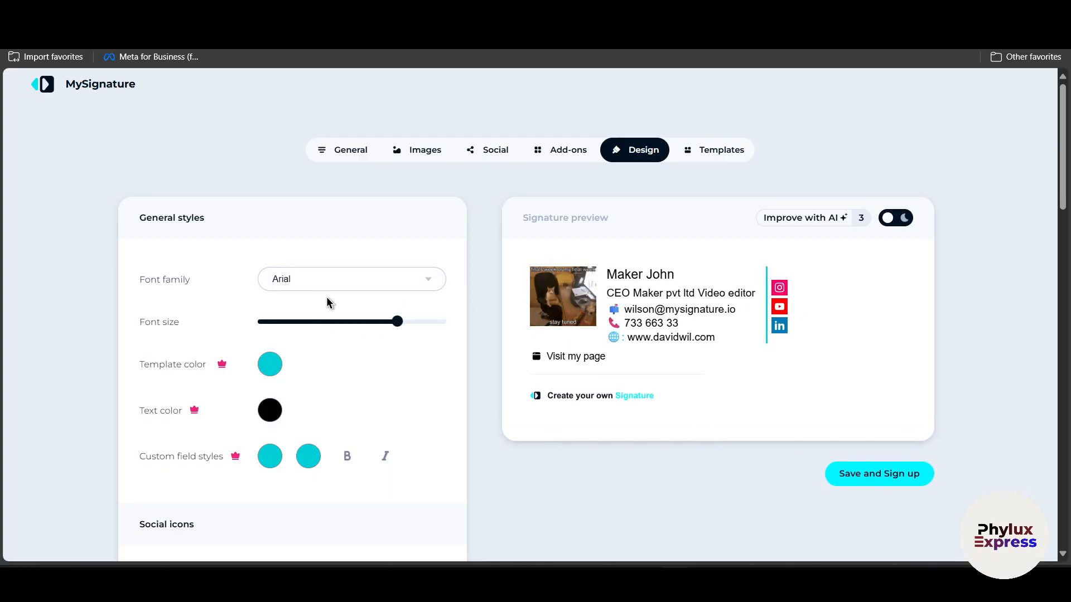
- Check which font families are offered in the general design styles, keeping Arial
{"action": "left_click", "coordinate": [322, 277]}
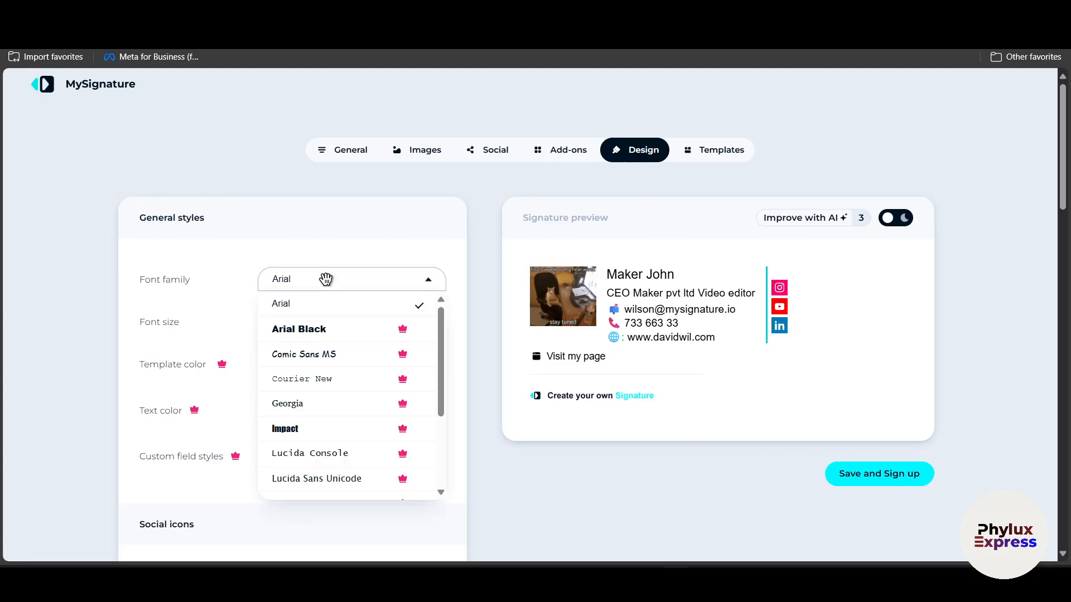
{"action": "left_click", "coordinate": [323, 278]}
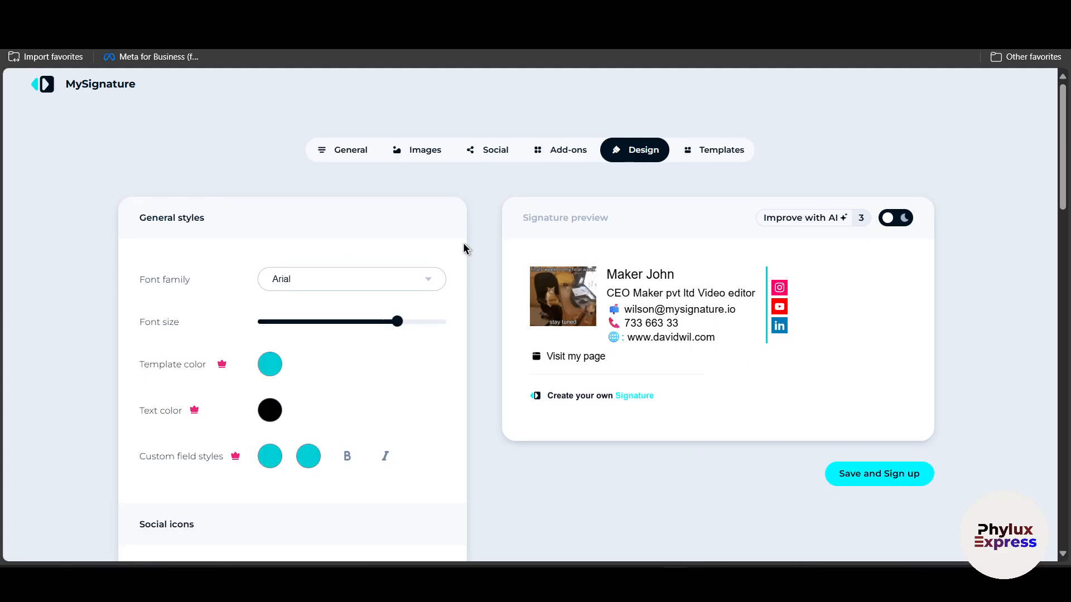
{"action": "scroll", "coordinate": [314, 264], "scroll_direction": "up", "scroll_amount": 4}
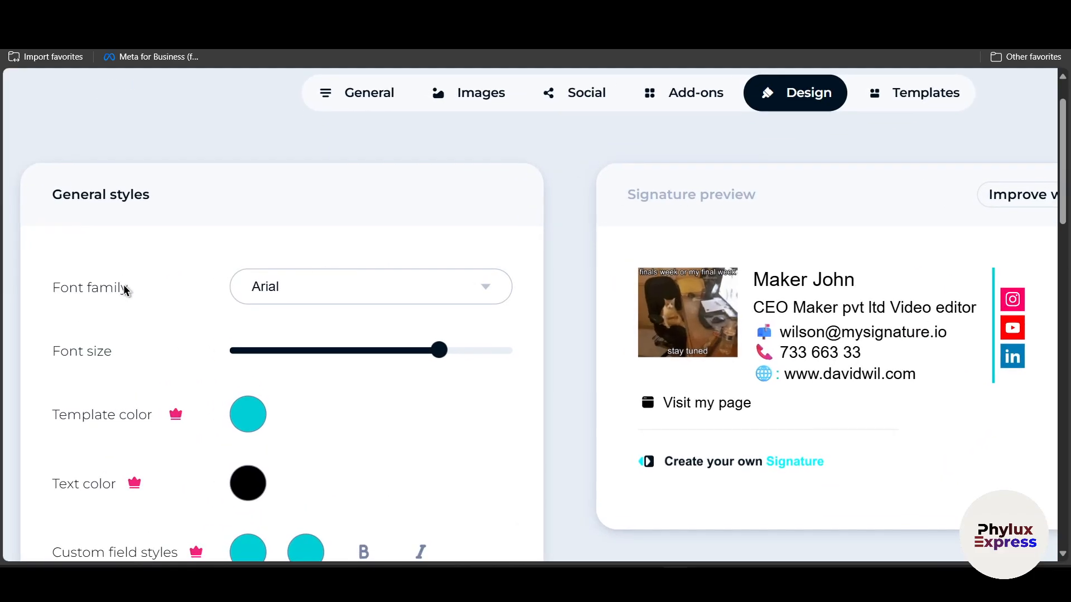
- Look through the complete font family list once more, leaving Arial as the signature's font
{"action": "triple_click", "coordinate": [102, 286]}
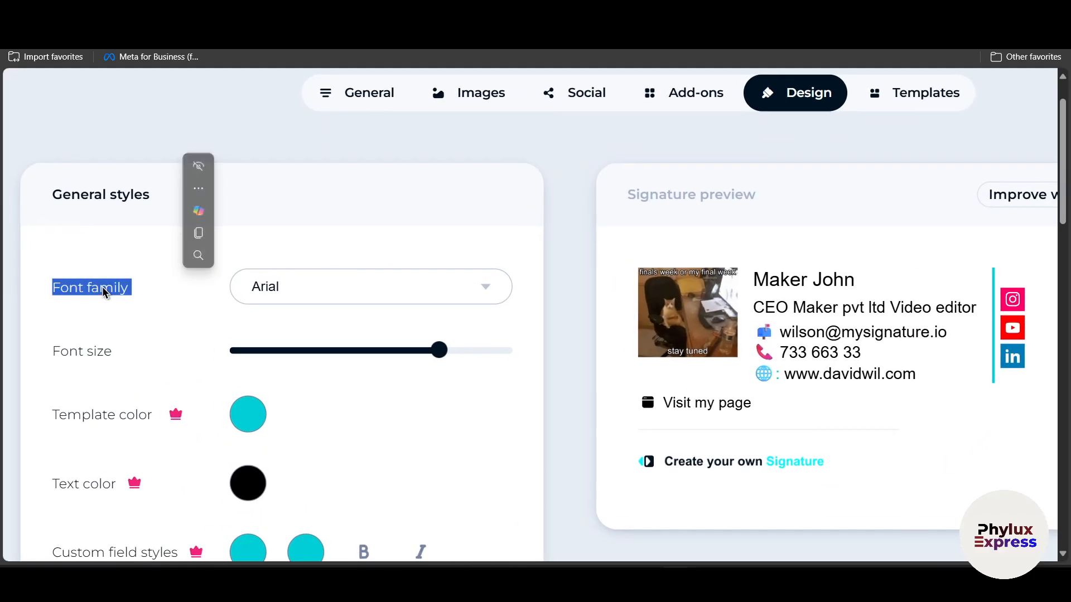
{"action": "left_click", "coordinate": [377, 304]}
{"action": "scroll", "coordinate": [298, 412], "scroll_direction": "down", "scroll_amount": 3}
{"action": "scroll", "coordinate": [298, 412], "scroll_direction": "down", "scroll_amount": 5}
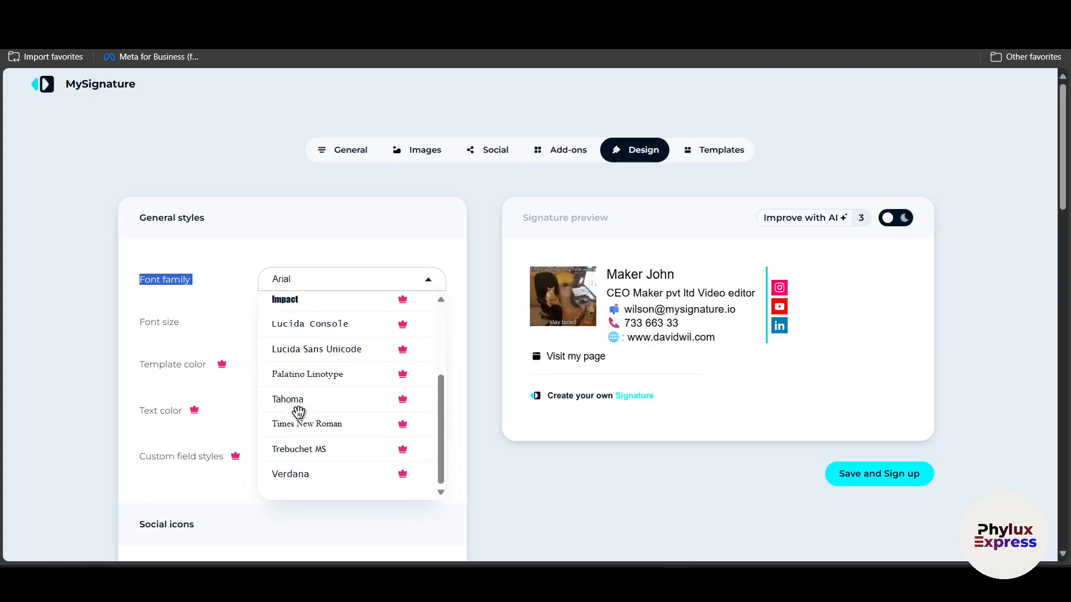
{"action": "scroll", "coordinate": [298, 409], "scroll_direction": "up", "scroll_amount": 3}
{"action": "scroll", "coordinate": [355, 312], "scroll_direction": "up", "scroll_amount": 4}
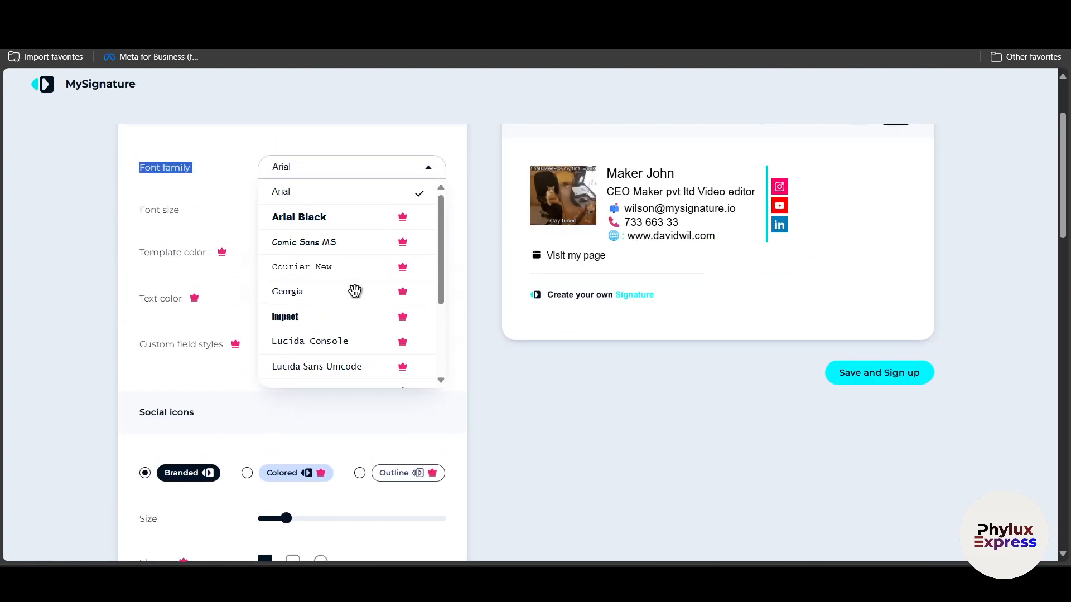
{"action": "left_click", "coordinate": [310, 191]}
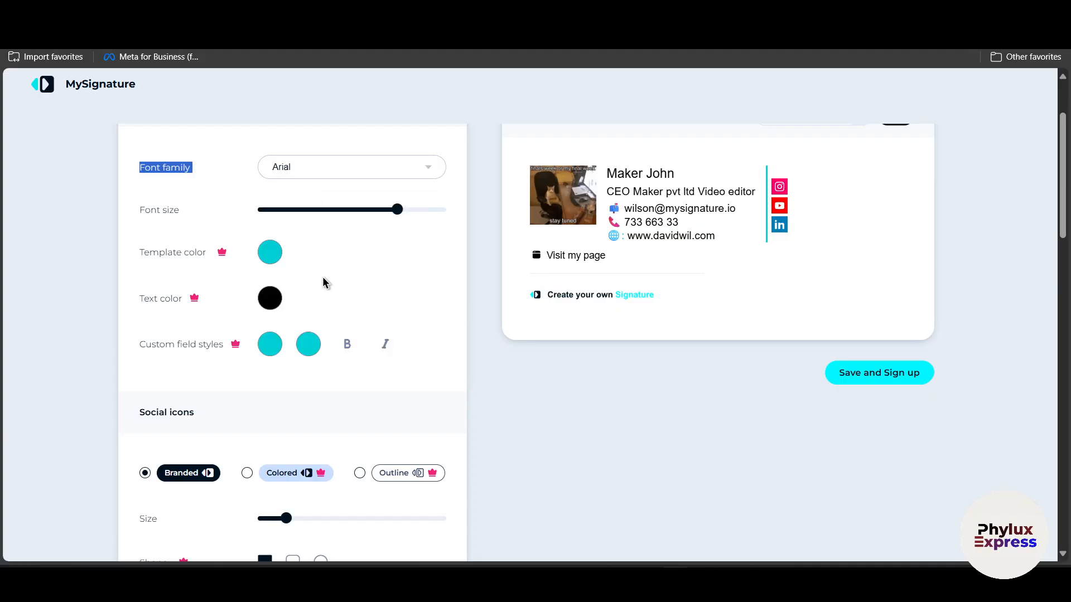
{"action": "scroll", "coordinate": [352, 410], "scroll_direction": "down", "scroll_amount": 3}
{"action": "scroll", "coordinate": [352, 410], "scroll_direction": "up", "scroll_amount": 5}
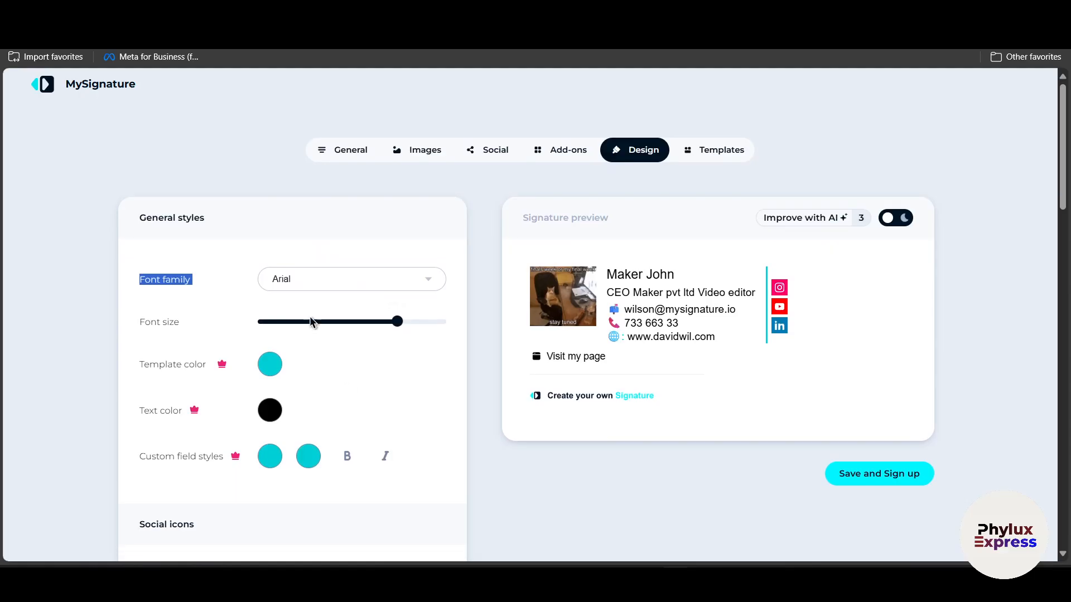
- Save the signature and sign up to MySignature with the second listed Google account, allowing it to continue
{"action": "left_click", "coordinate": [849, 471]}
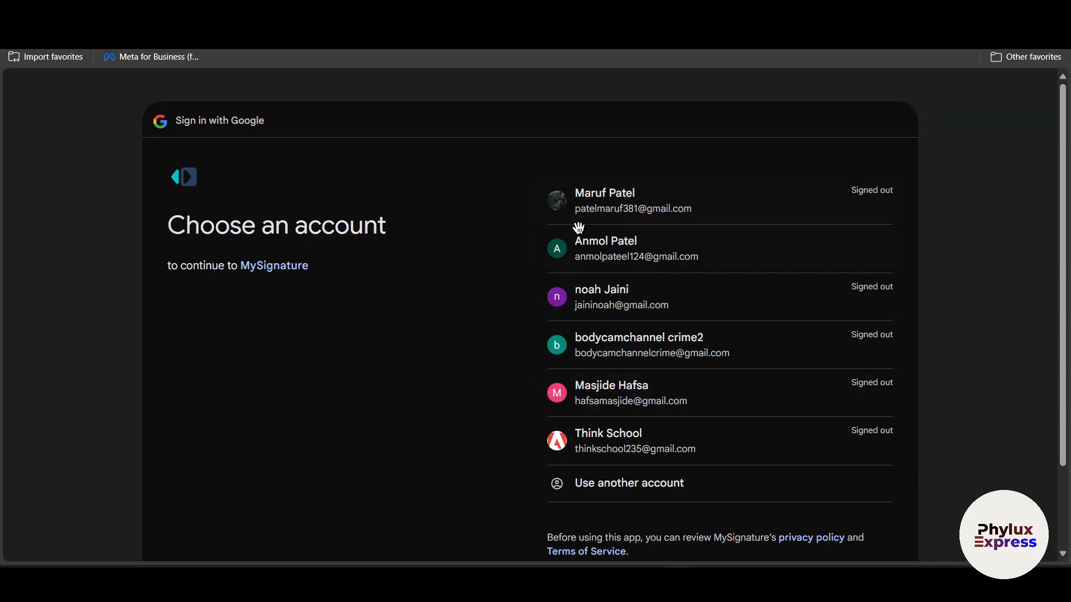
{"action": "left_click", "coordinate": [699, 250]}
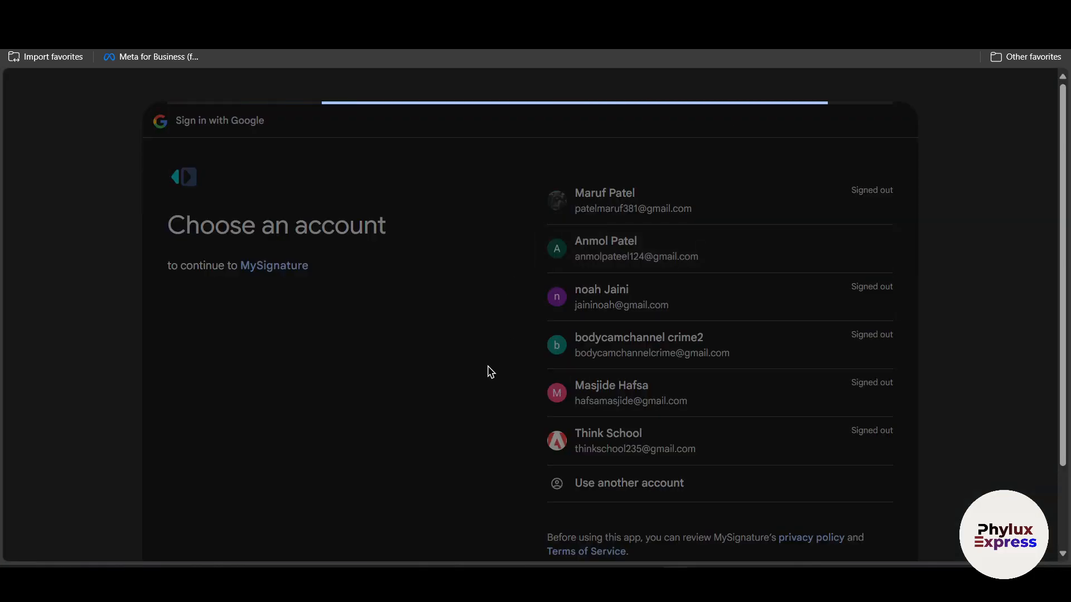
{"action": "left_click", "coordinate": [834, 387]}
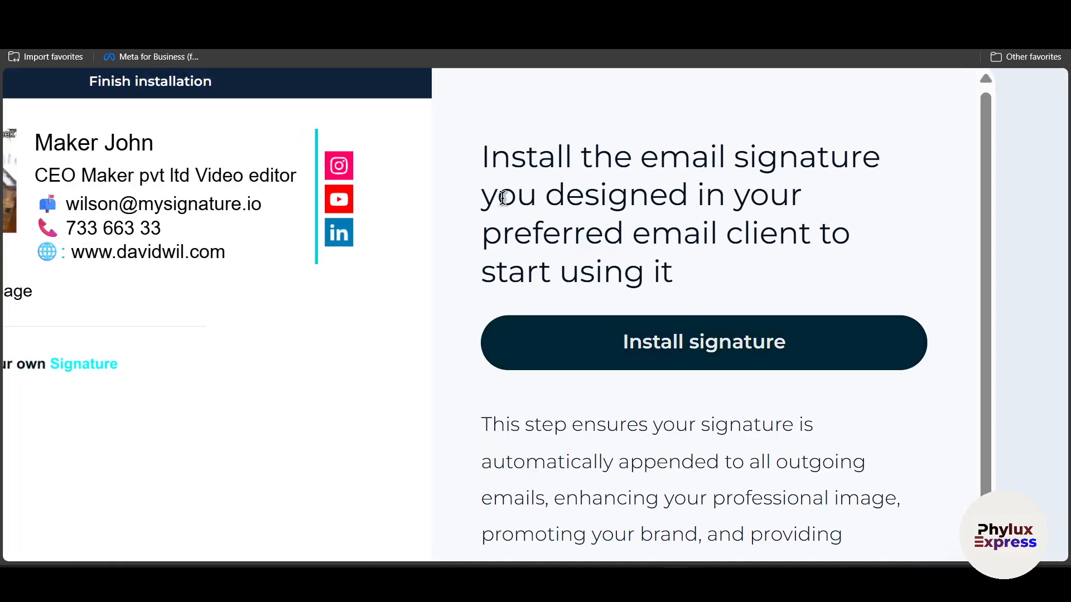
- Start installing the designed email signature and choose Outlook as the email client
{"action": "left_click_drag", "start_coordinate": [497, 195], "coordinate": [859, 265]}
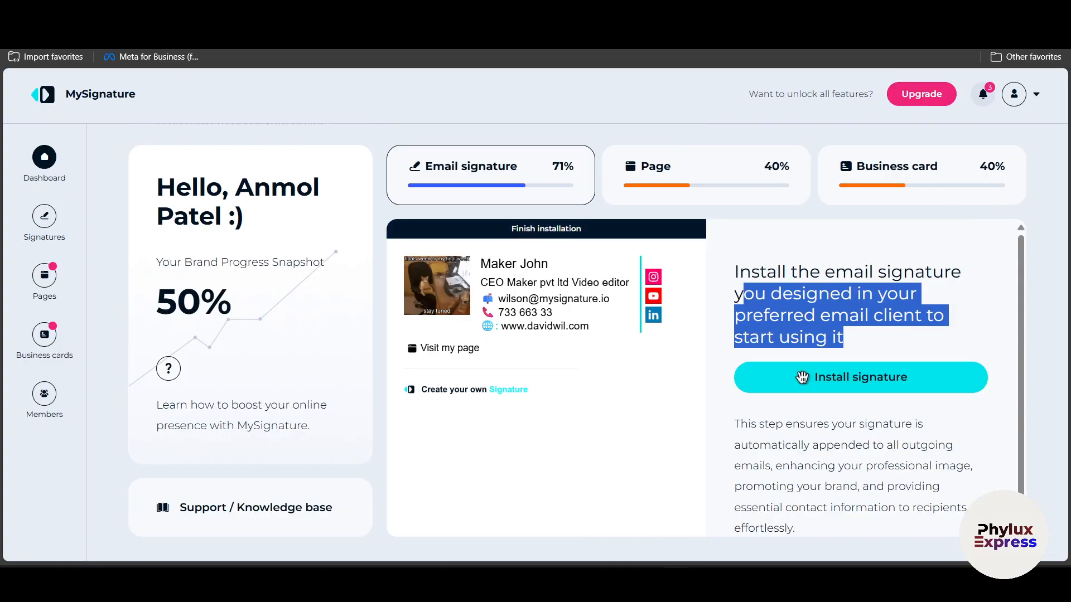
{"action": "left_click", "coordinate": [802, 378]}
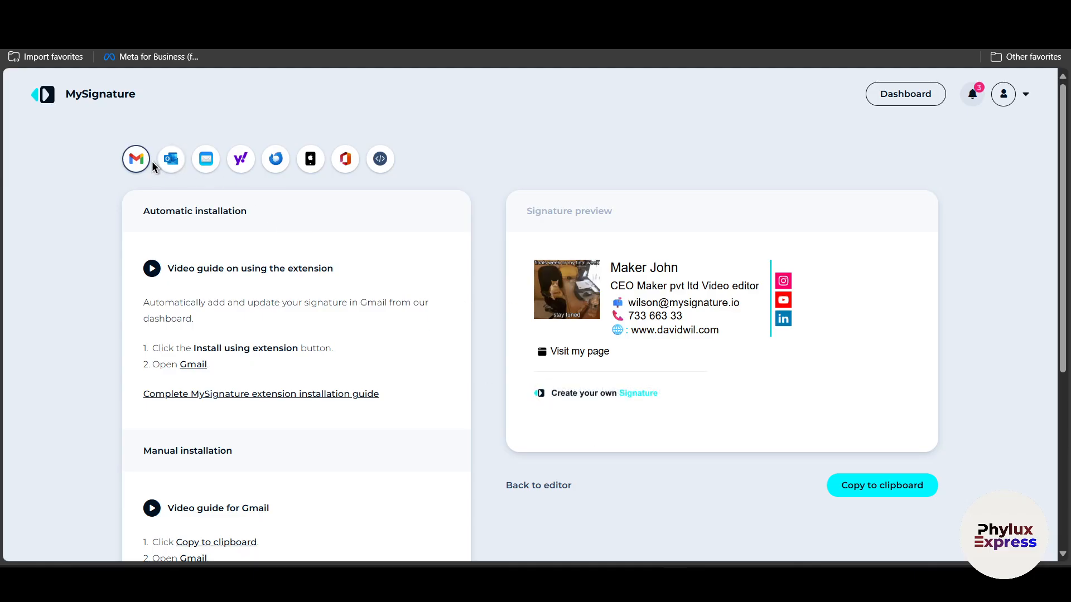
{"action": "left_click", "coordinate": [171, 161]}
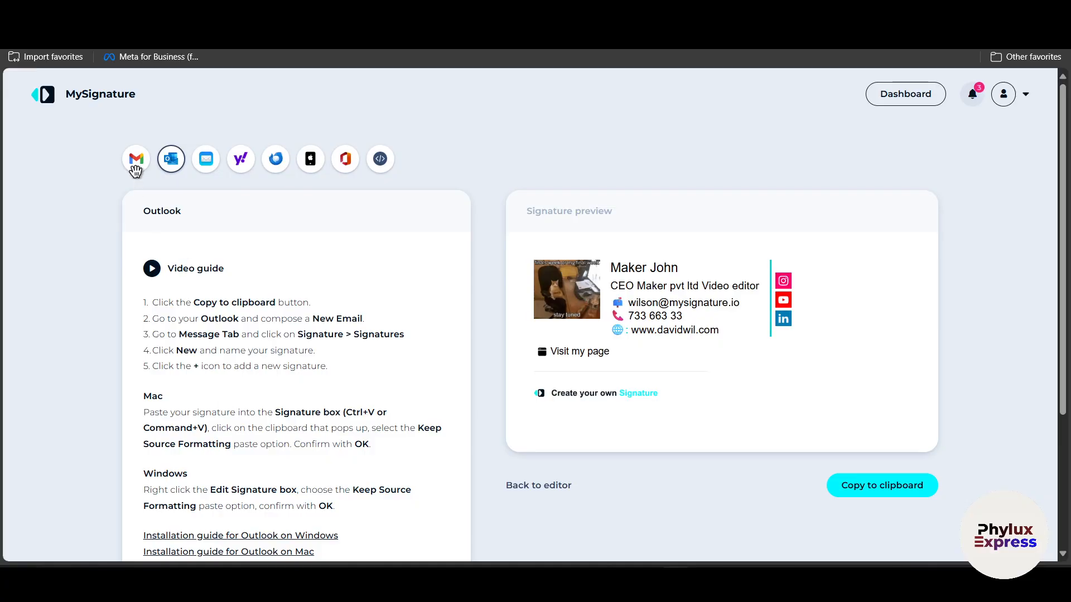
- Read the Outlook installation instructions, including the numbered steps and the Mac and Windows paste notes
{"action": "scroll", "coordinate": [142, 310], "scroll_direction": "up", "scroll_amount": 1}
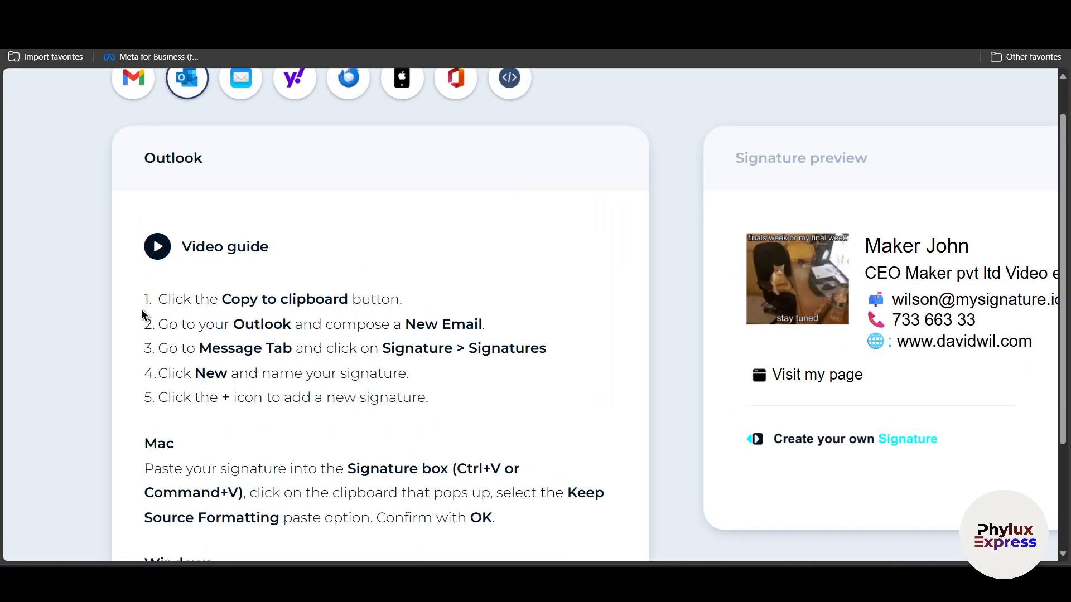
{"action": "scroll", "coordinate": [142, 311], "scroll_direction": "down", "scroll_amount": 2}
{"action": "scroll", "coordinate": [179, 214], "scroll_direction": "up", "scroll_amount": 1}
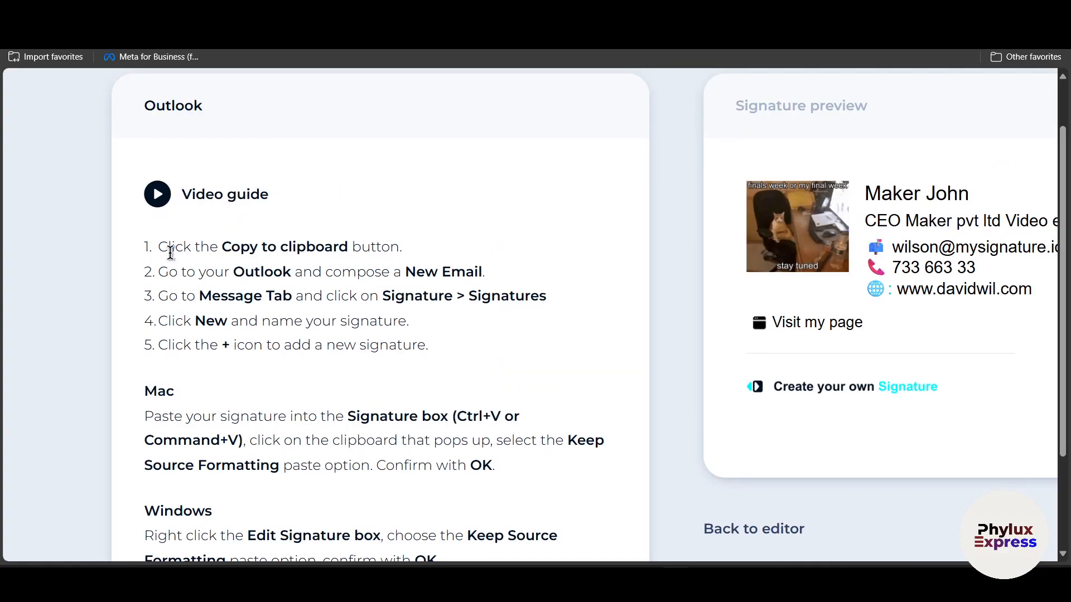
{"action": "scroll", "coordinate": [165, 251], "scroll_direction": "up", "scroll_amount": 2}
{"action": "scroll", "coordinate": [284, 376], "scroll_direction": "down", "scroll_amount": 1}
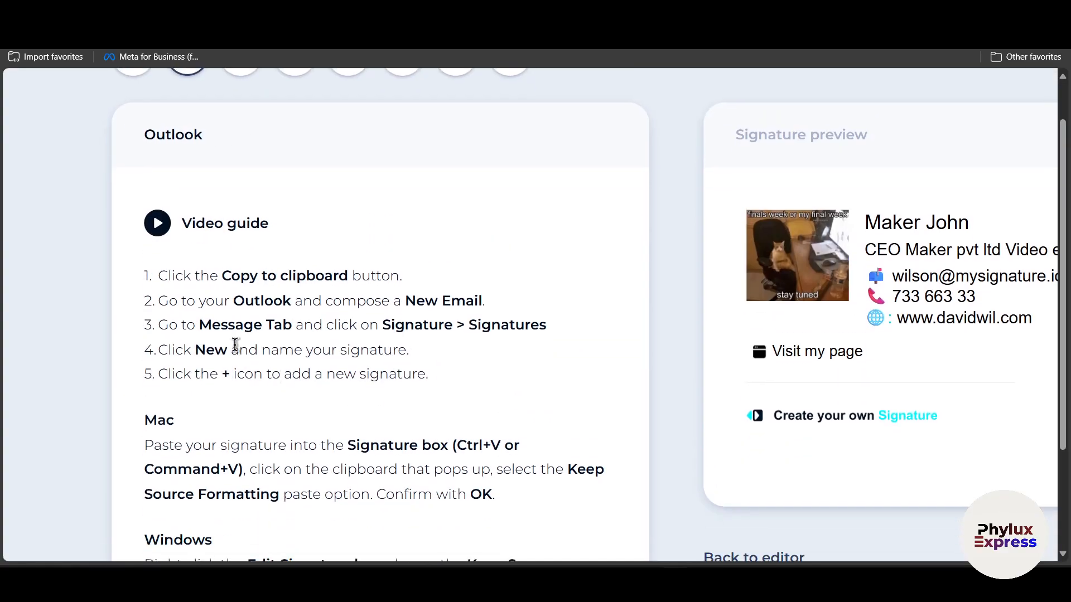
{"action": "scroll", "coordinate": [235, 345], "scroll_direction": "down", "scroll_amount": 5}
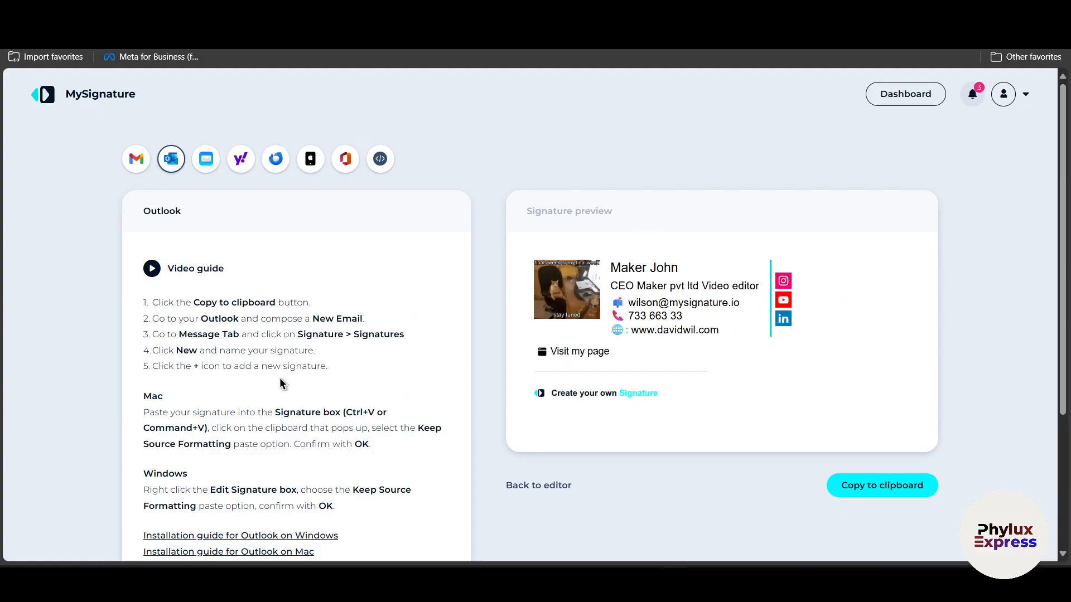
{"action": "scroll", "coordinate": [269, 382], "scroll_direction": "up", "scroll_amount": 5}
{"action": "scroll", "coordinate": [269, 382], "scroll_direction": "up", "scroll_amount": 1}
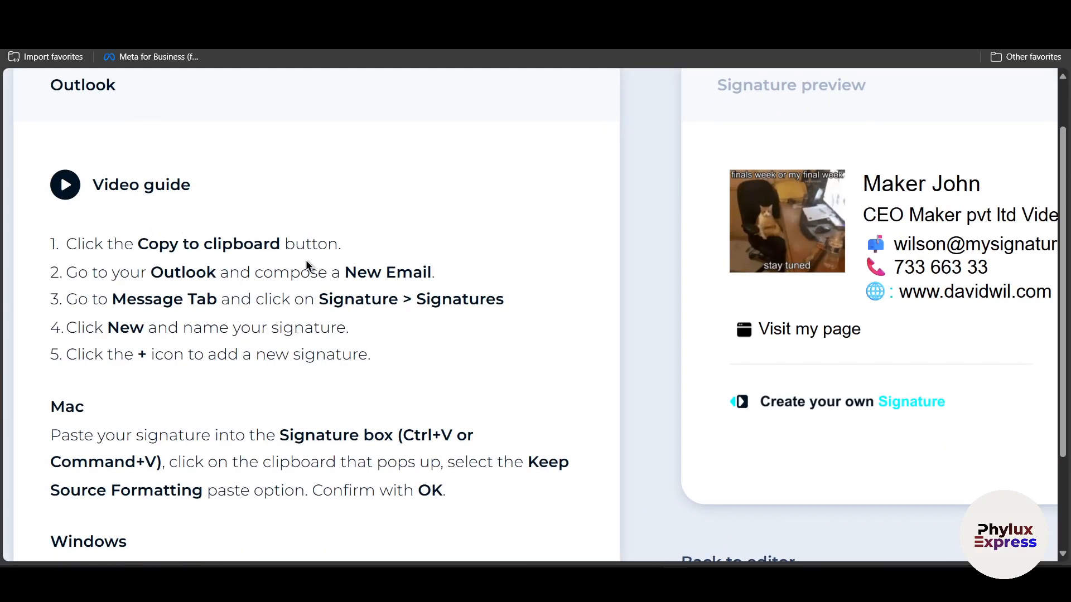
{"action": "scroll", "coordinate": [341, 257], "scroll_direction": "down", "scroll_amount": 1}
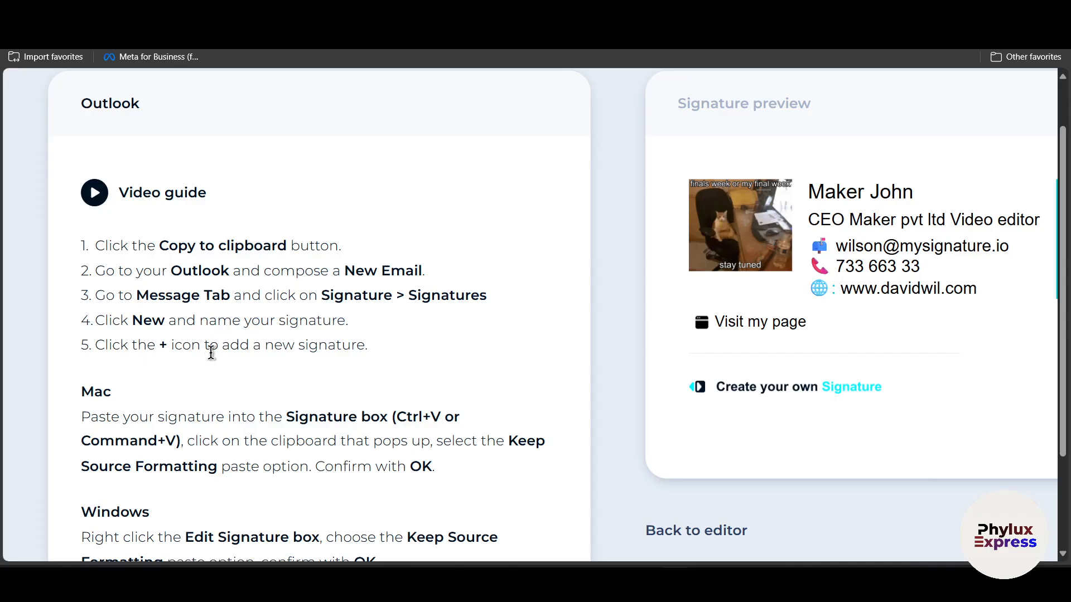
{"action": "scroll", "coordinate": [306, 352], "scroll_direction": "right", "scroll_amount": 2}
{"action": "scroll", "coordinate": [306, 352], "scroll_direction": "down", "scroll_amount": 1}
{"action": "scroll", "coordinate": [307, 351], "scroll_direction": "down", "scroll_amount": 3}
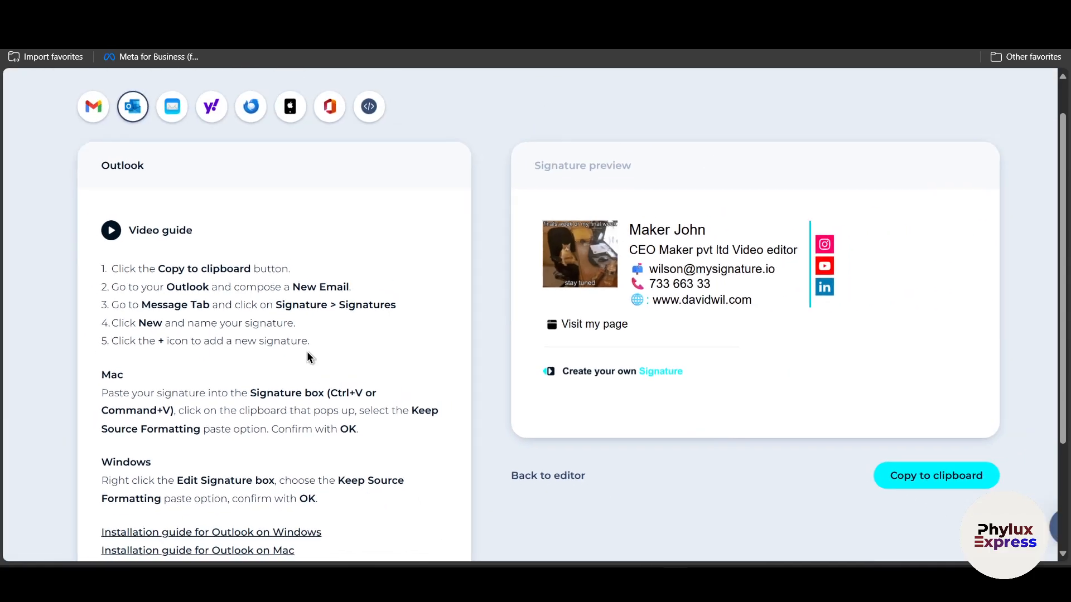
- Copy the finished signature to the clipboard and review the remaining Outlook paste instructions
{"action": "left_click", "coordinate": [885, 483]}
{"action": "scroll", "coordinate": [872, 385], "scroll_direction": "down", "scroll_amount": 2}
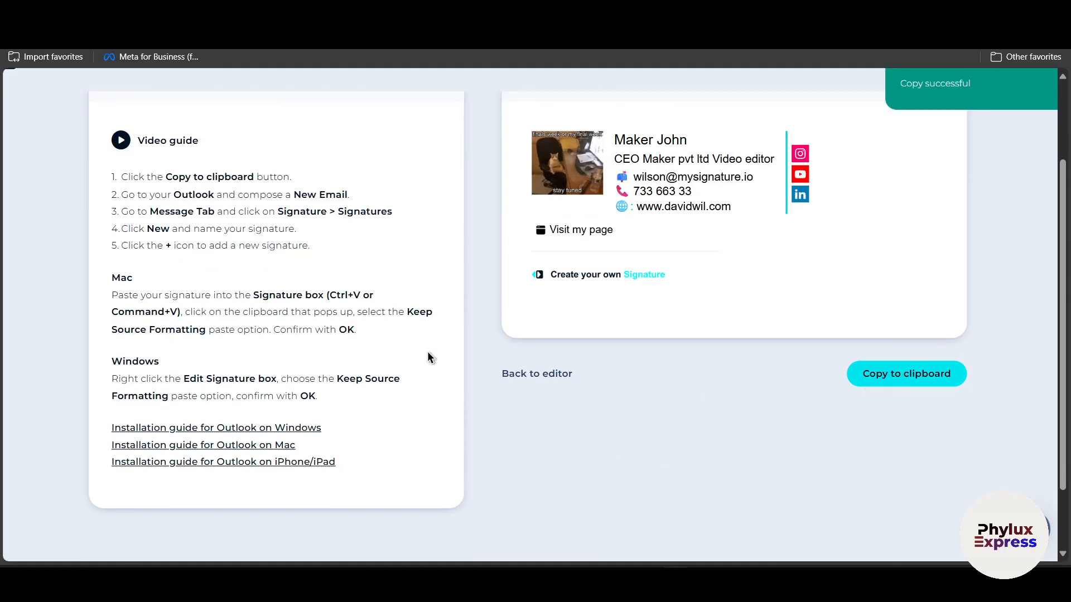
{"action": "scroll", "coordinate": [414, 353], "scroll_direction": "up", "scroll_amount": 3}
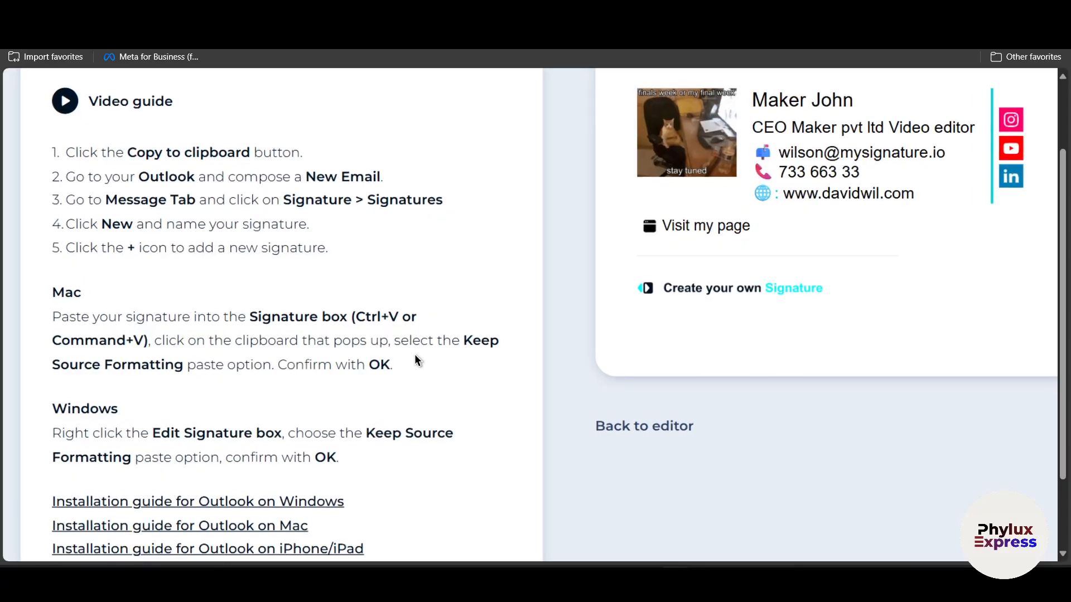
{"action": "scroll", "coordinate": [414, 354], "scroll_direction": "up", "scroll_amount": 1}
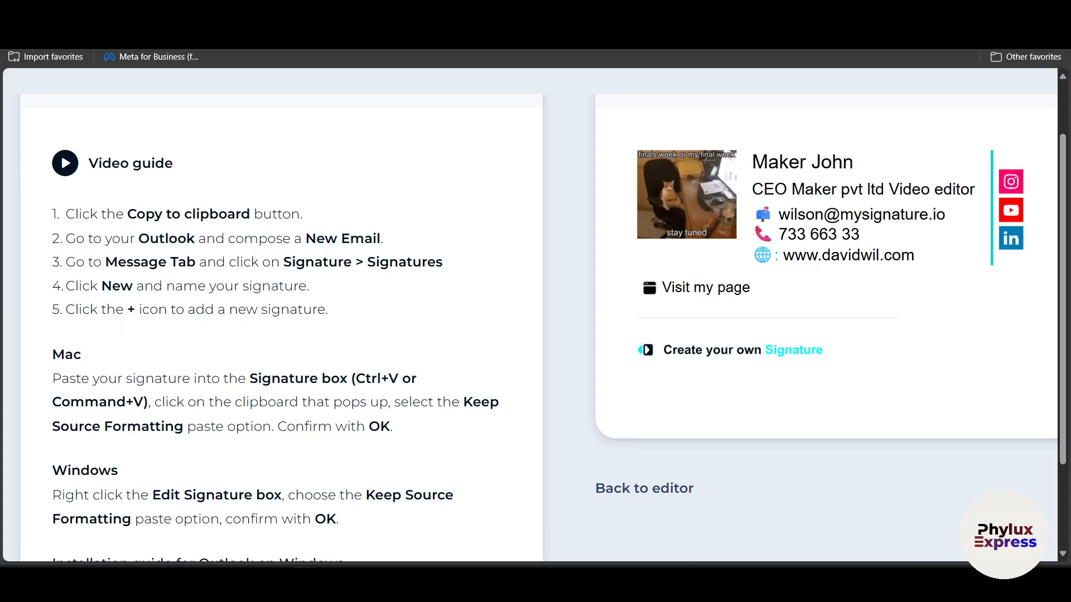
- Switch to the Outlook mail window, reposition it, and start a new email message
{"action": "key", "text": "super"}
{"action": "key", "text": "super"}
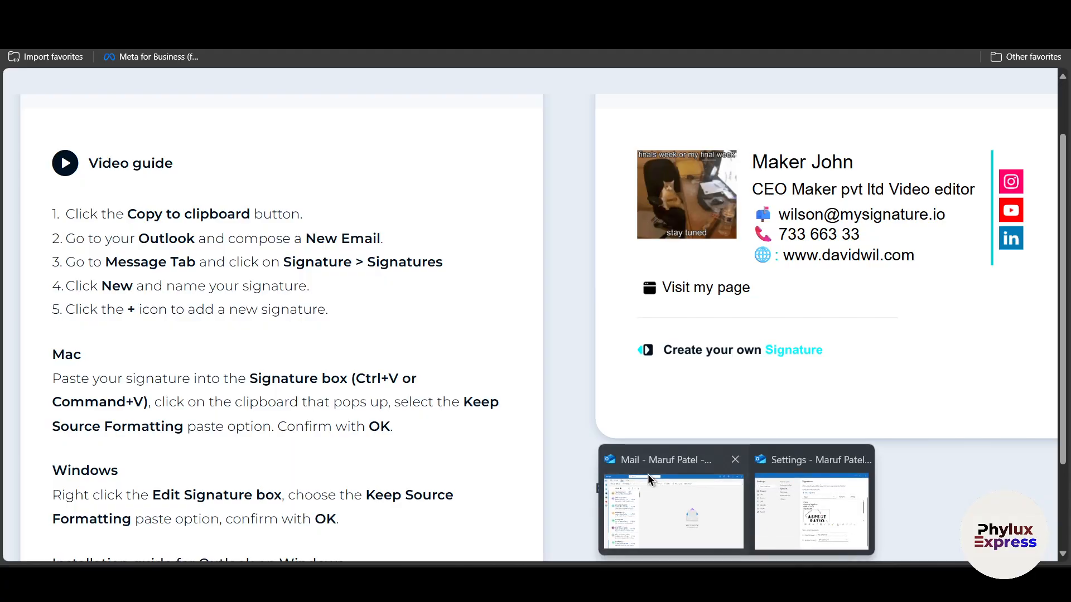
{"action": "left_click", "coordinate": [648, 474]}
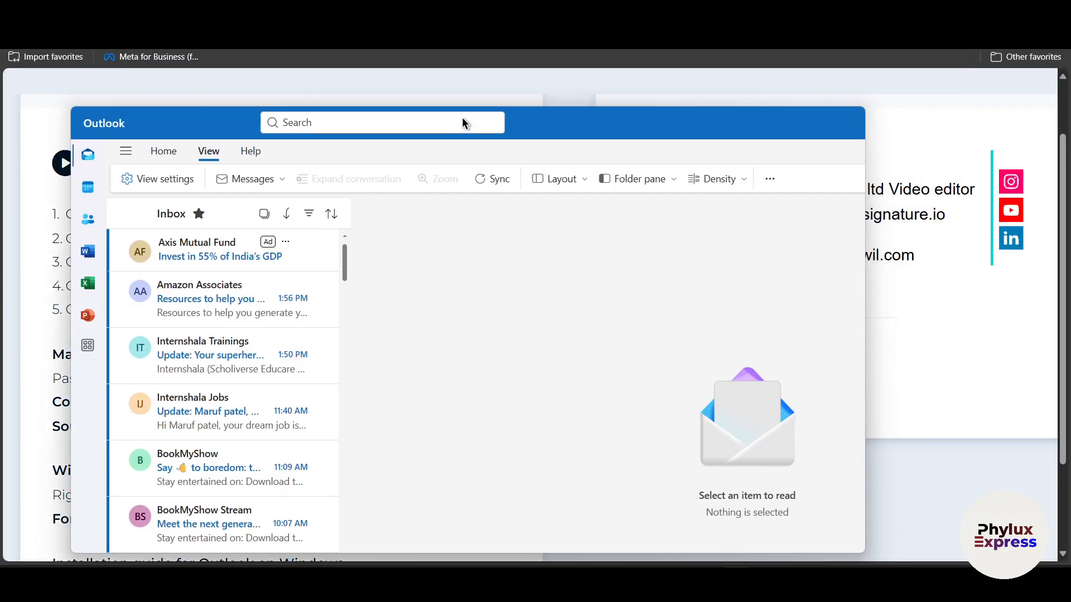
{"action": "left_click_drag", "start_coordinate": [462, 117], "coordinate": [597, 336]}
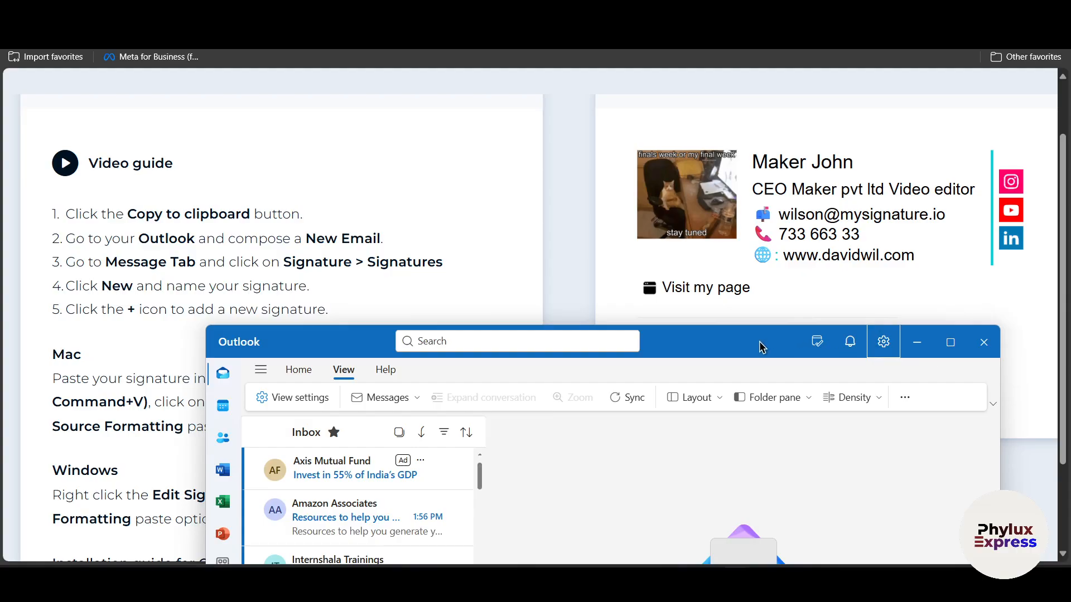
{"action": "left_click_drag", "start_coordinate": [758, 341], "coordinate": [824, 169]}
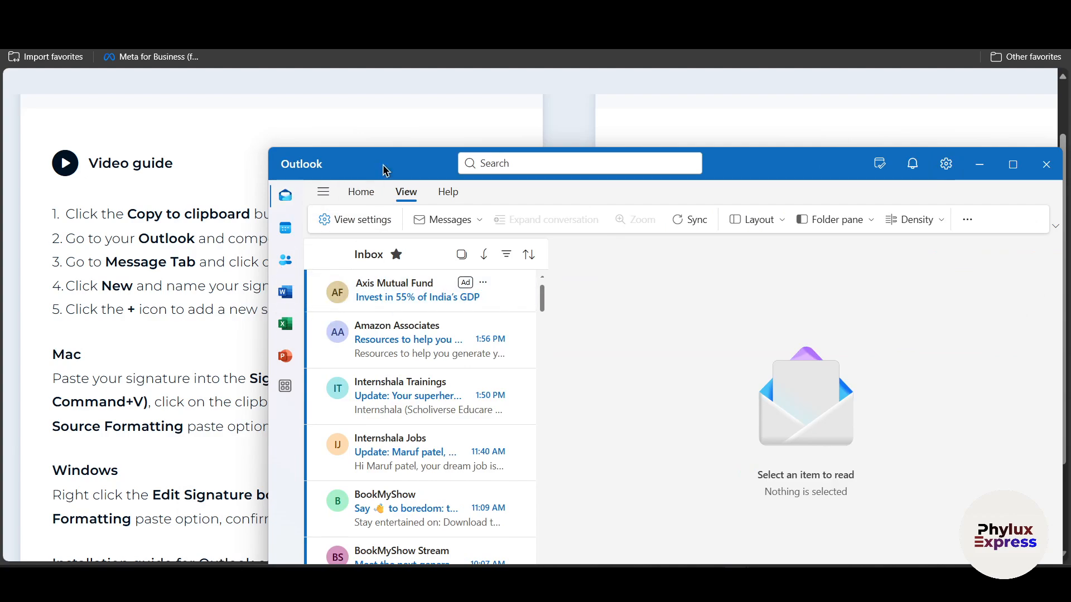
{"action": "left_click_drag", "start_coordinate": [386, 170], "coordinate": [442, 298]}
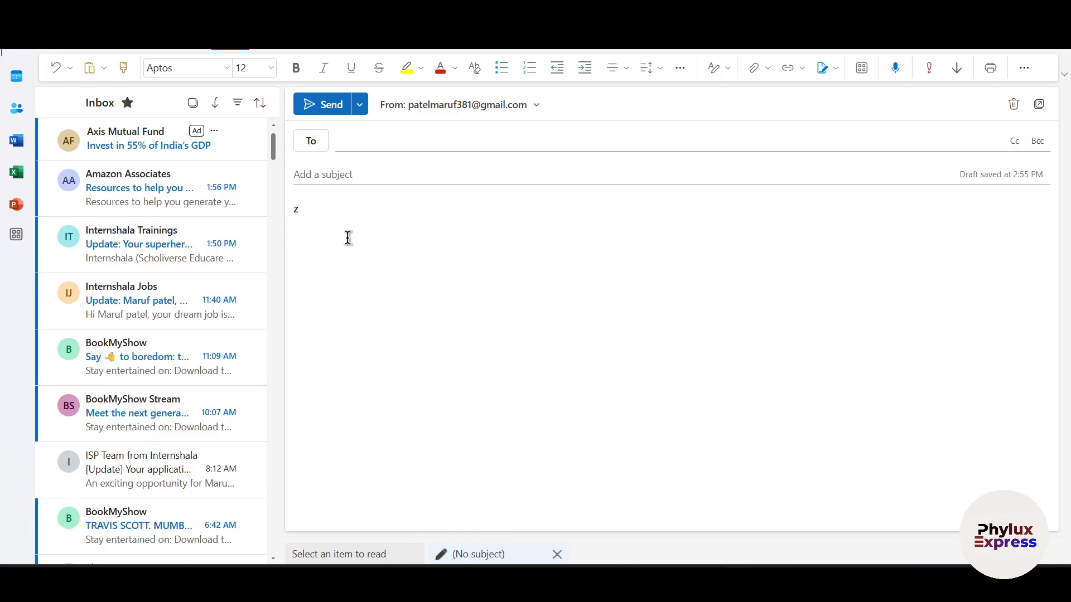
- Replace the draft email's body text with the copied signature and dismiss the paste options
{"action": "left_click_drag", "start_coordinate": [337, 230], "coordinate": [137, 240]}
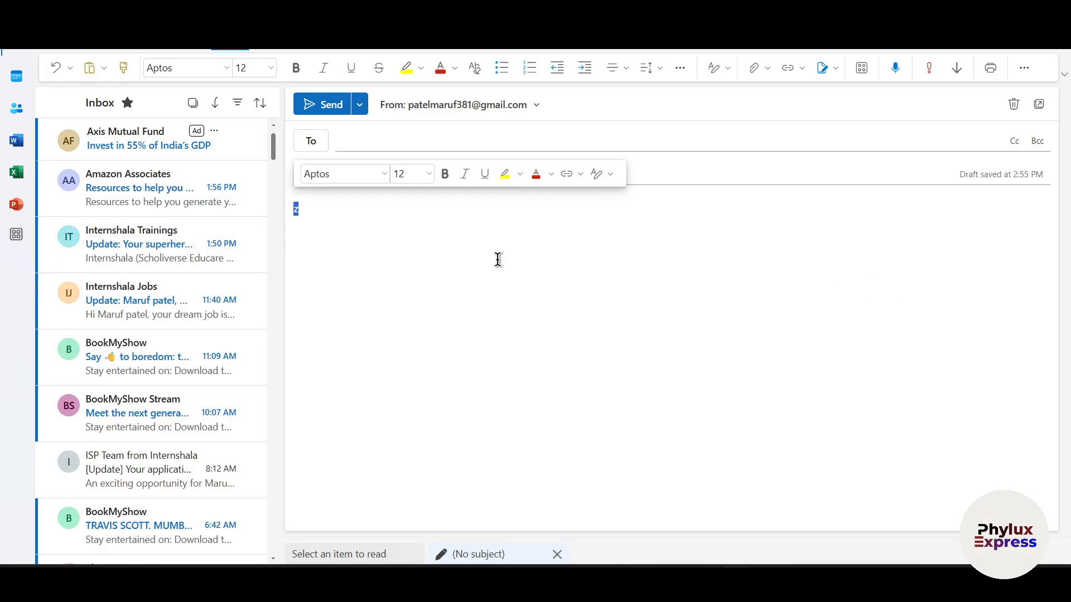
{"action": "key", "text": "ctrl+v"}
{"action": "key", "text": "ctrl"}
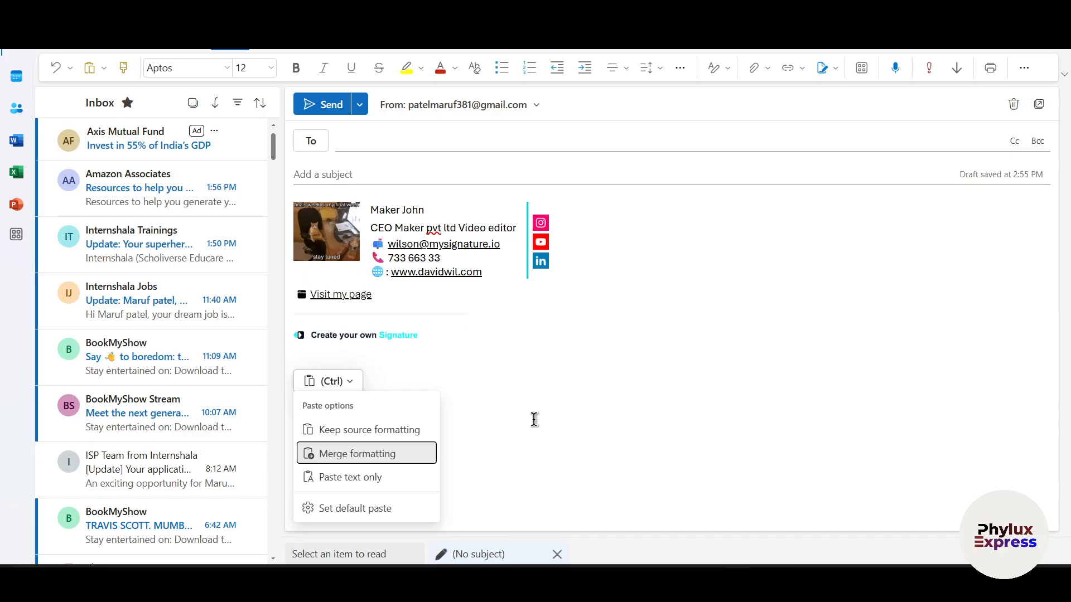
{"action": "left_click", "coordinate": [534, 420]}
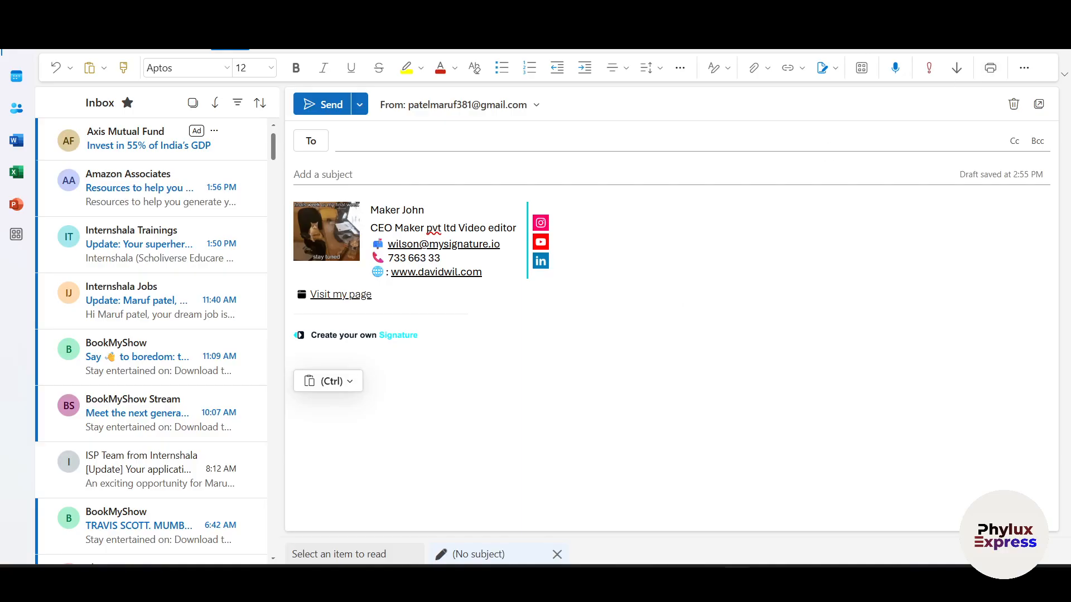
{"action": "left_click_drag", "start_coordinate": [714, 13], "coordinate": [685, 103]}
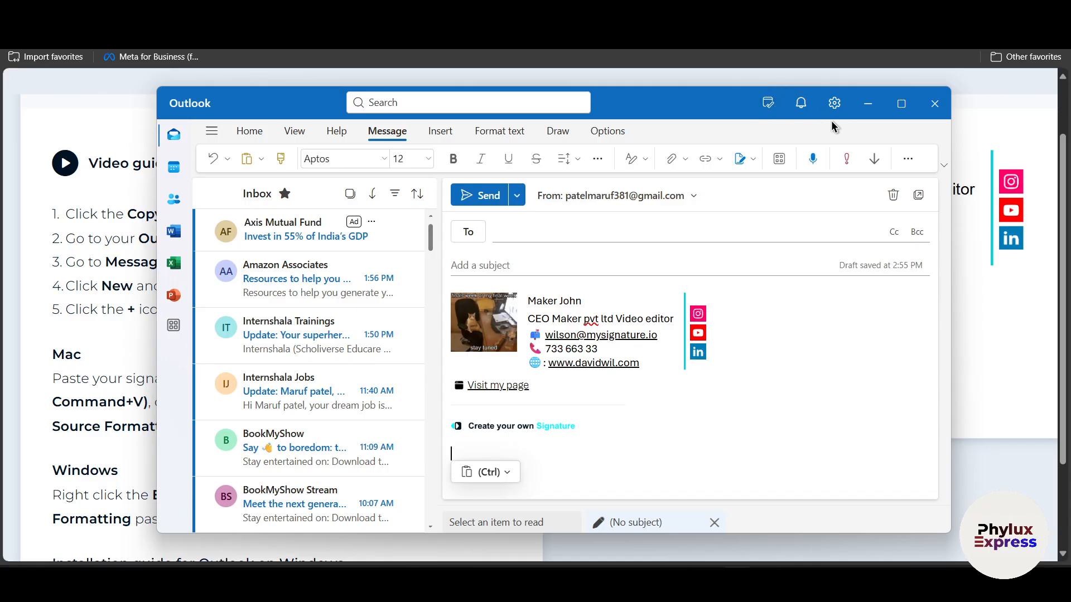
{"action": "left_click", "coordinate": [835, 103]}
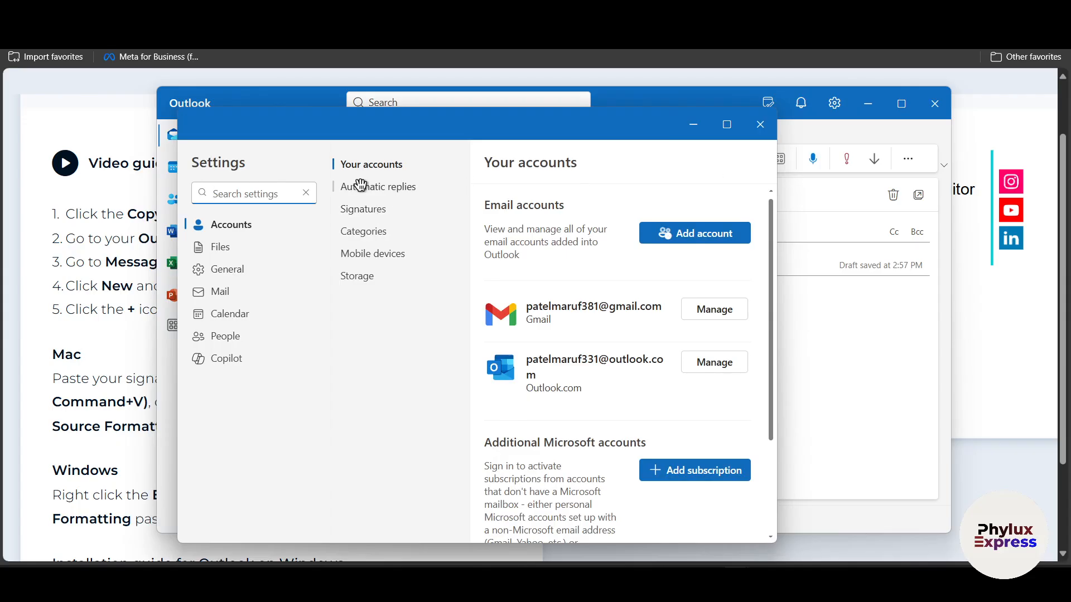
{"action": "left_click", "coordinate": [360, 211]}
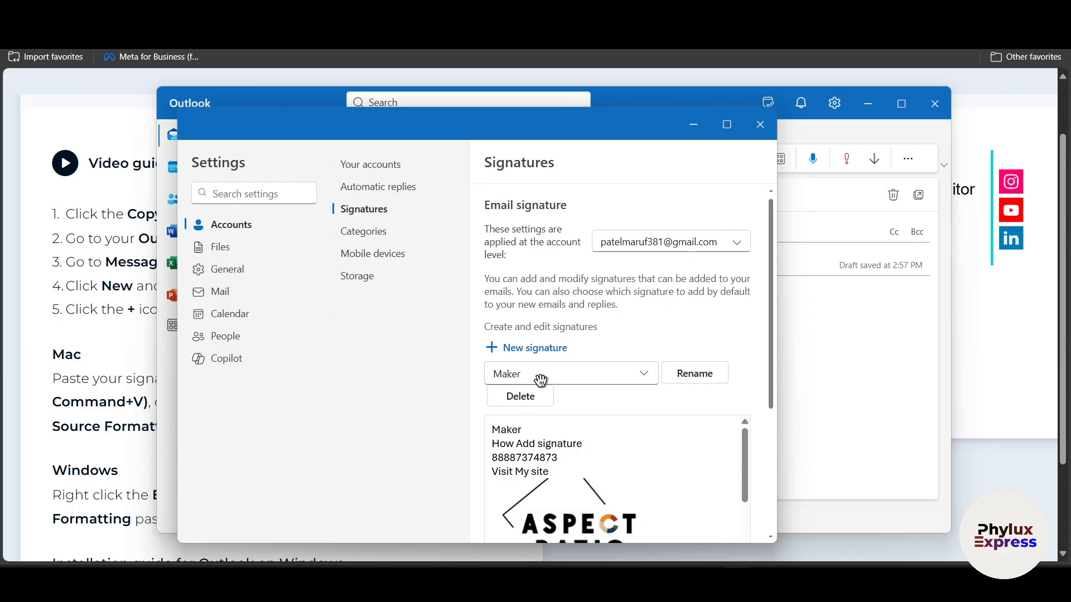
{"action": "left_click", "coordinate": [541, 354]}
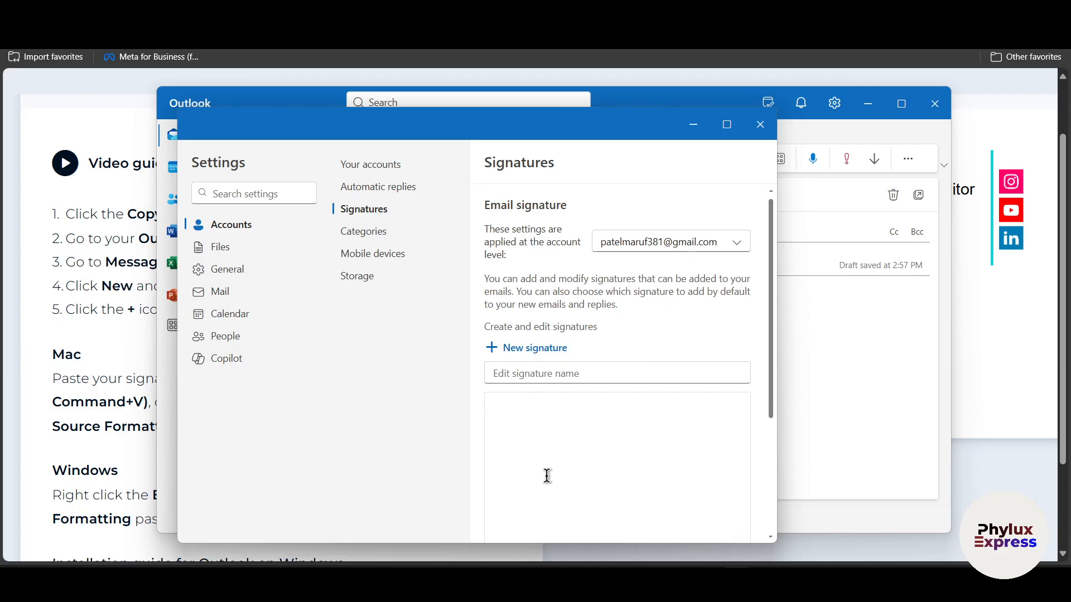
{"action": "key", "text": "ctrl+v"}
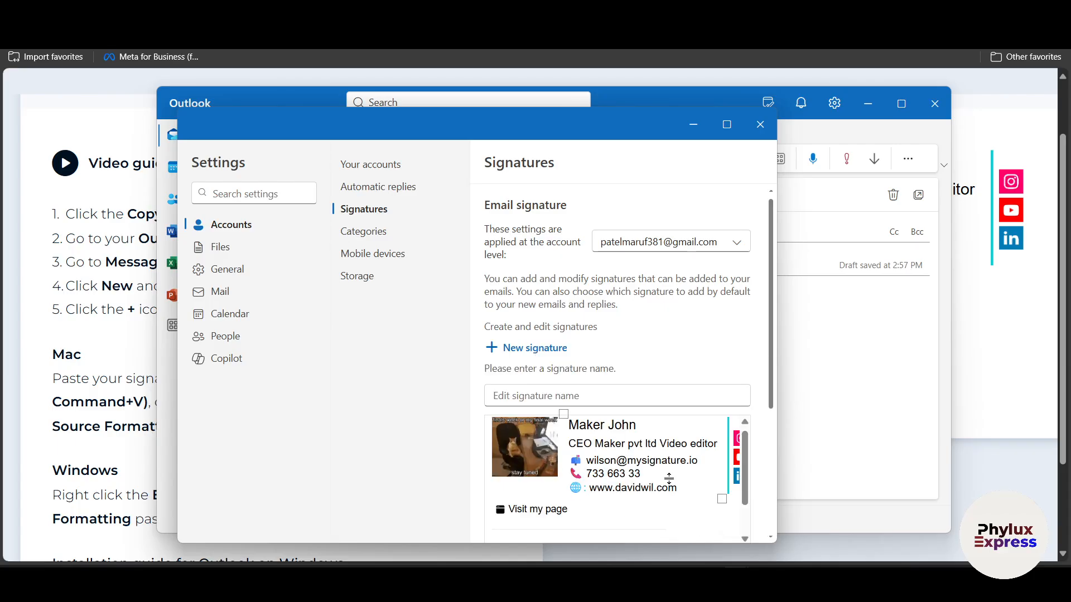
{"action": "left_click", "coordinate": [727, 123]}
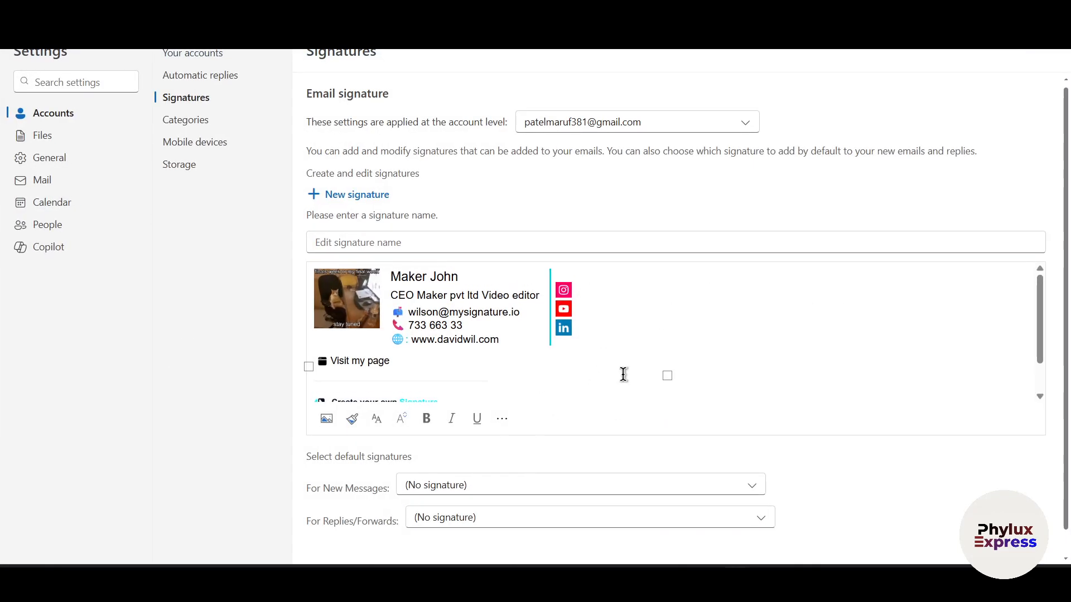
{"action": "scroll", "coordinate": [607, 340], "scroll_direction": "down", "scroll_amount": 2}
{"action": "scroll", "coordinate": [566, 397], "scroll_direction": "up", "scroll_amount": 2}
{"action": "scroll", "coordinate": [547, 480], "scroll_direction": "down", "scroll_amount": 1}
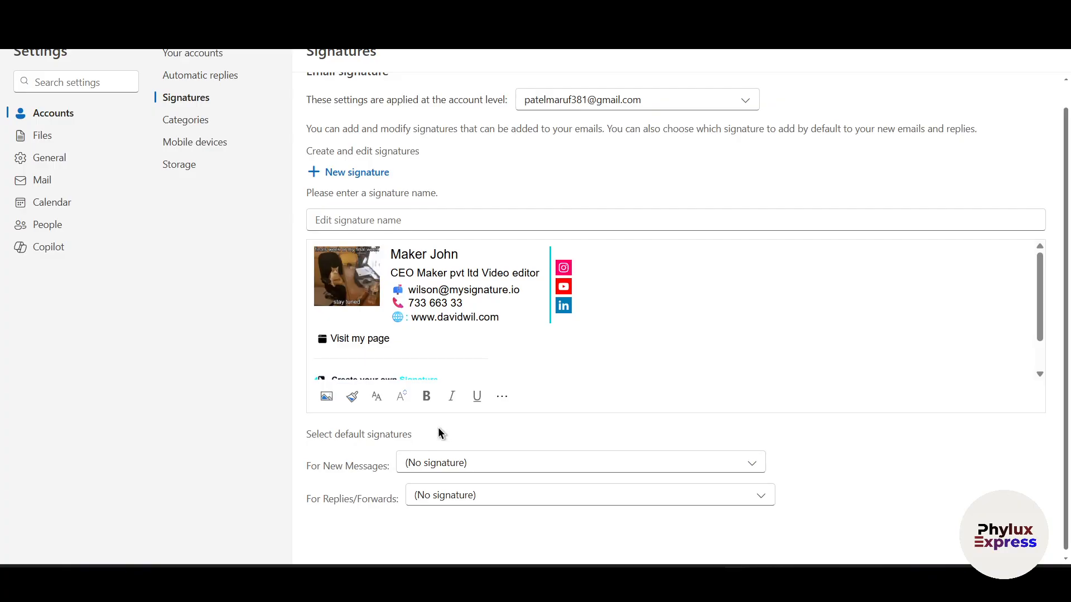
{"action": "left_click", "coordinate": [468, 471]}
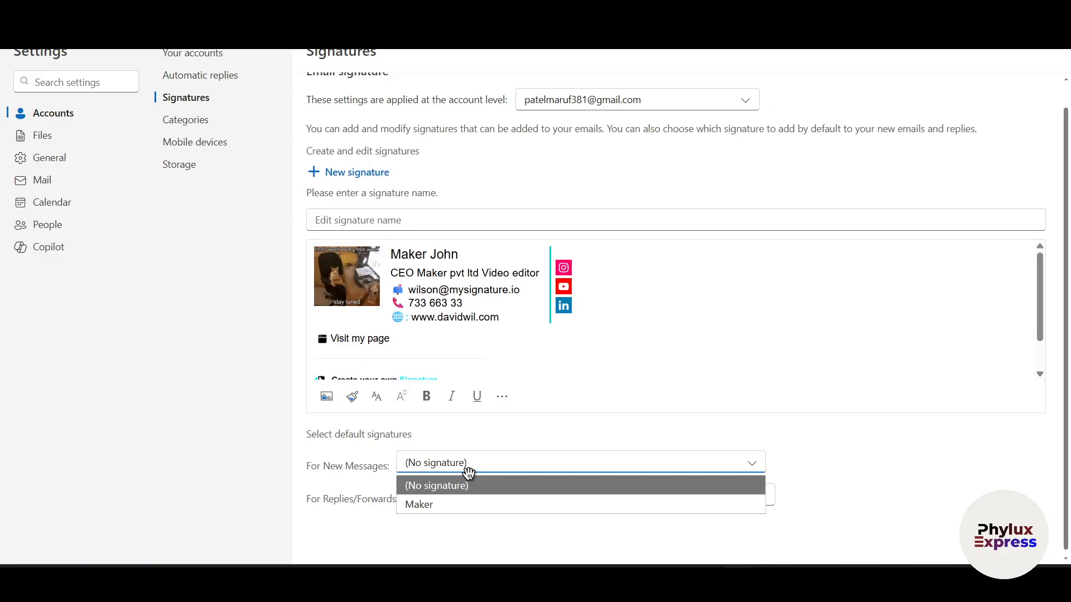
{"action": "scroll", "coordinate": [716, 413], "scroll_direction": "up", "scroll_amount": 1}
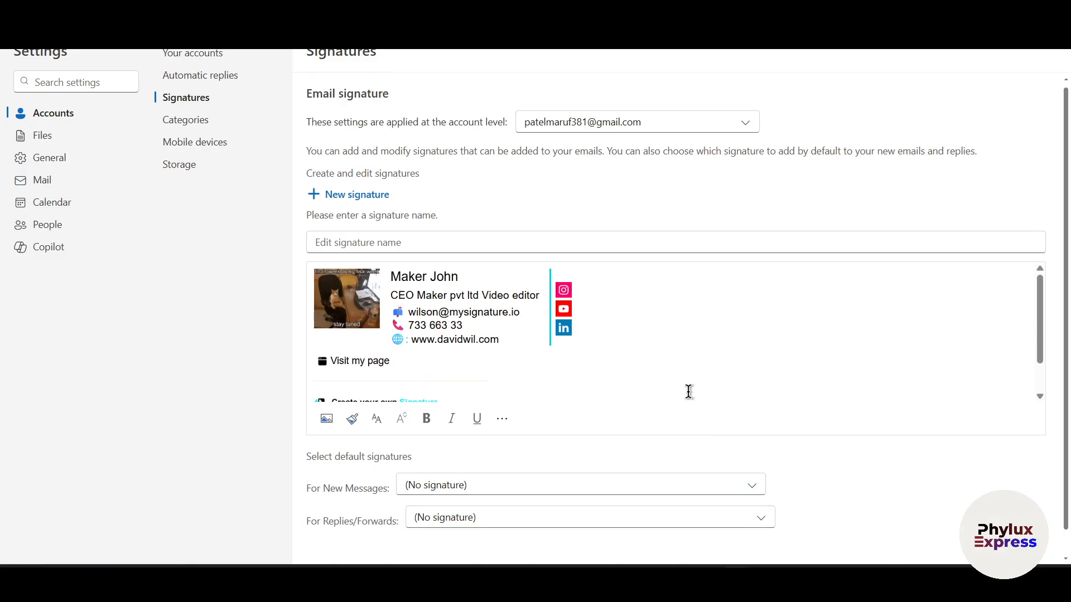
{"action": "scroll", "coordinate": [689, 392], "scroll_direction": "down", "scroll_amount": 1}
{"action": "scroll", "coordinate": [686, 342], "scroll_direction": "down", "scroll_amount": 1}
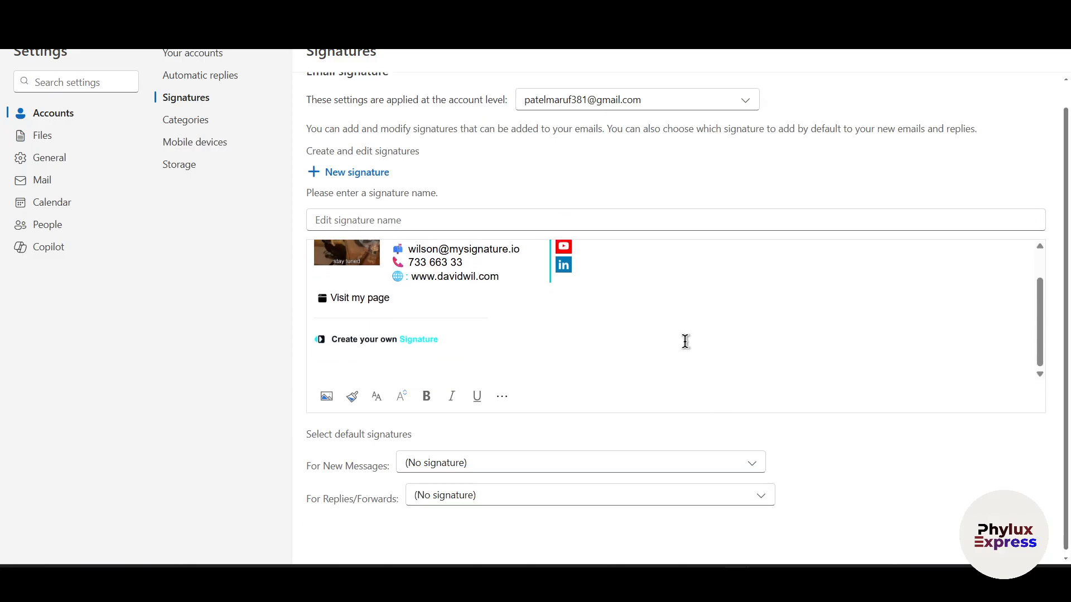
- Name the new signature "maker" and save it
{"action": "left_click", "coordinate": [373, 219]}
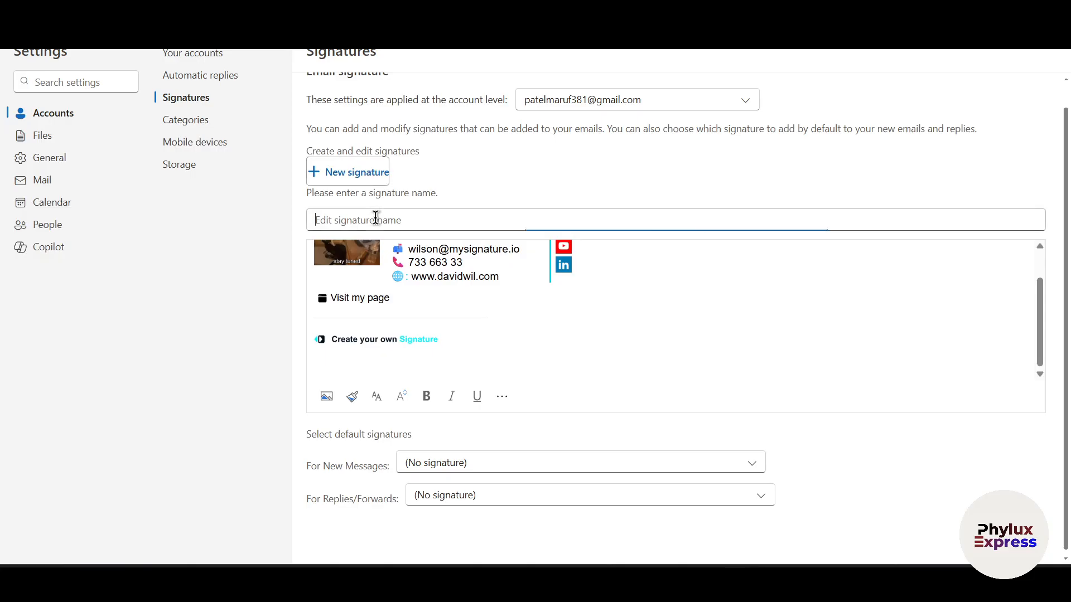
{"action": "type", "text": "df"}
{"action": "key", "text": "BackSpace"}
{"action": "key", "text": "BackSpace"}
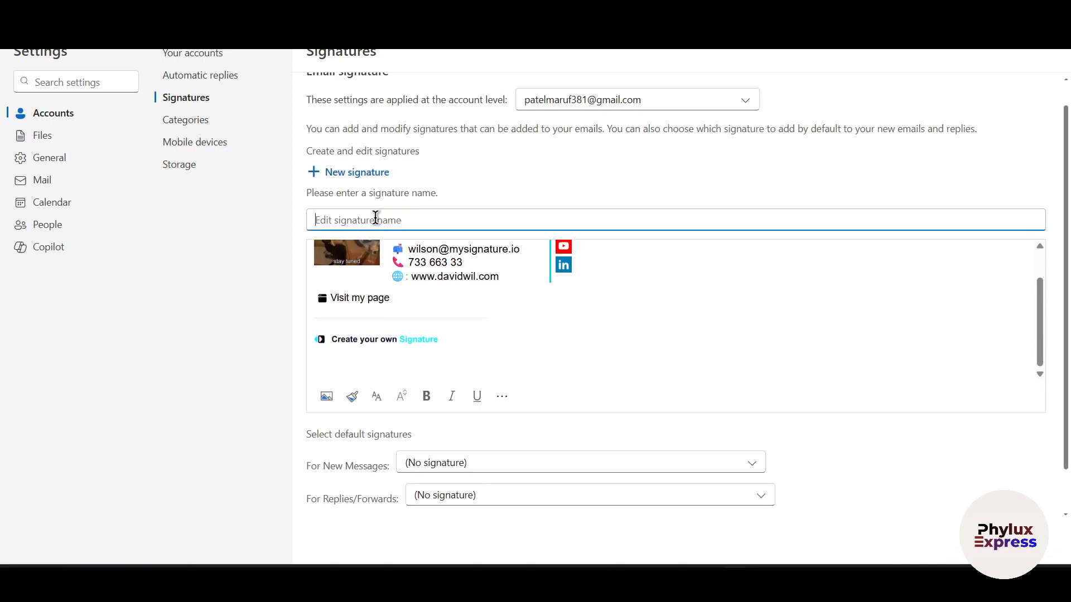
{"action": "type", "text": "maker"}
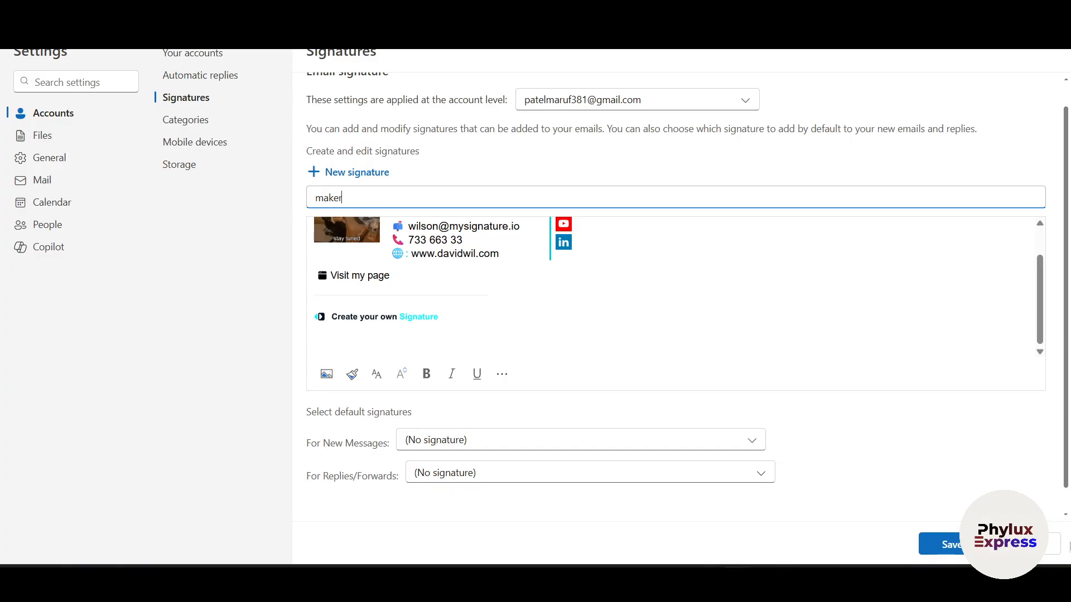
{"action": "left_click", "coordinate": [943, 545]}
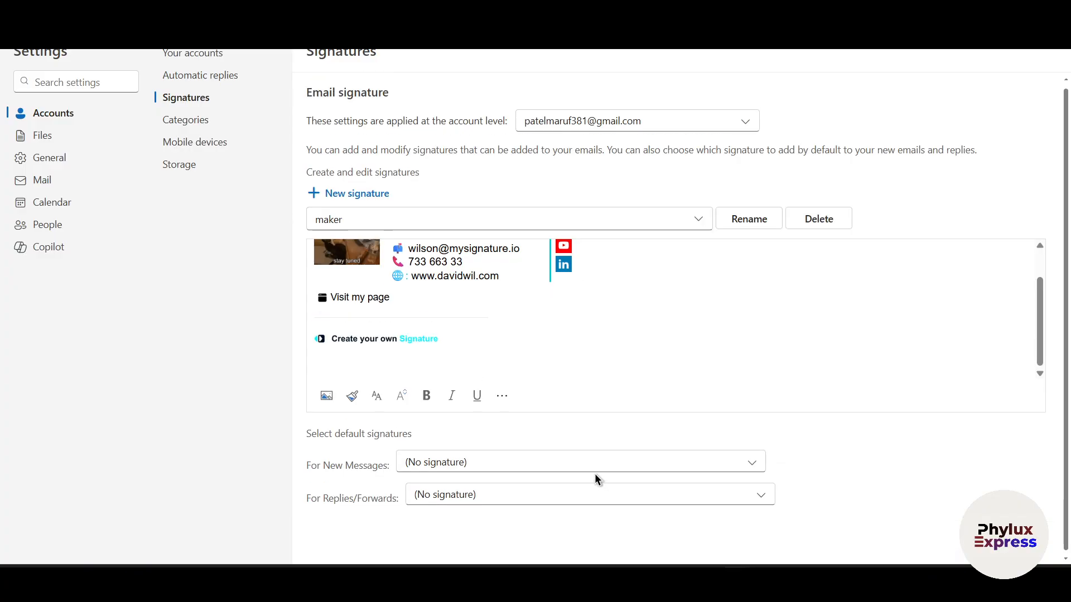
- Set the lowercase "maker" signature as the default for new messages and for replies/forwards, and save the settings
{"action": "left_click", "coordinate": [425, 468]}
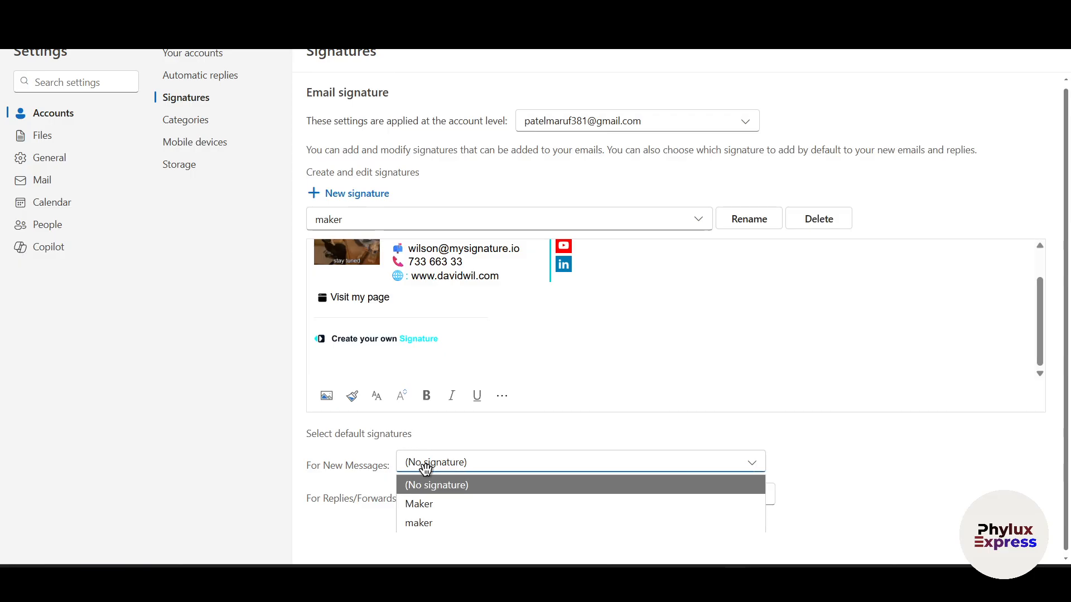
{"action": "left_click", "coordinate": [465, 523]}
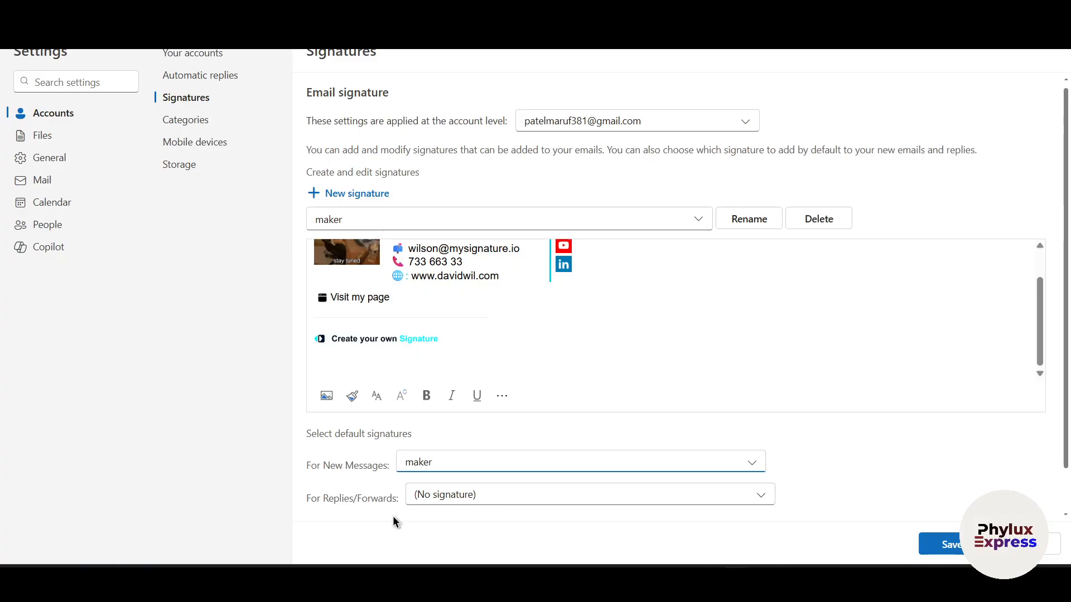
{"action": "left_click", "coordinate": [517, 500]}
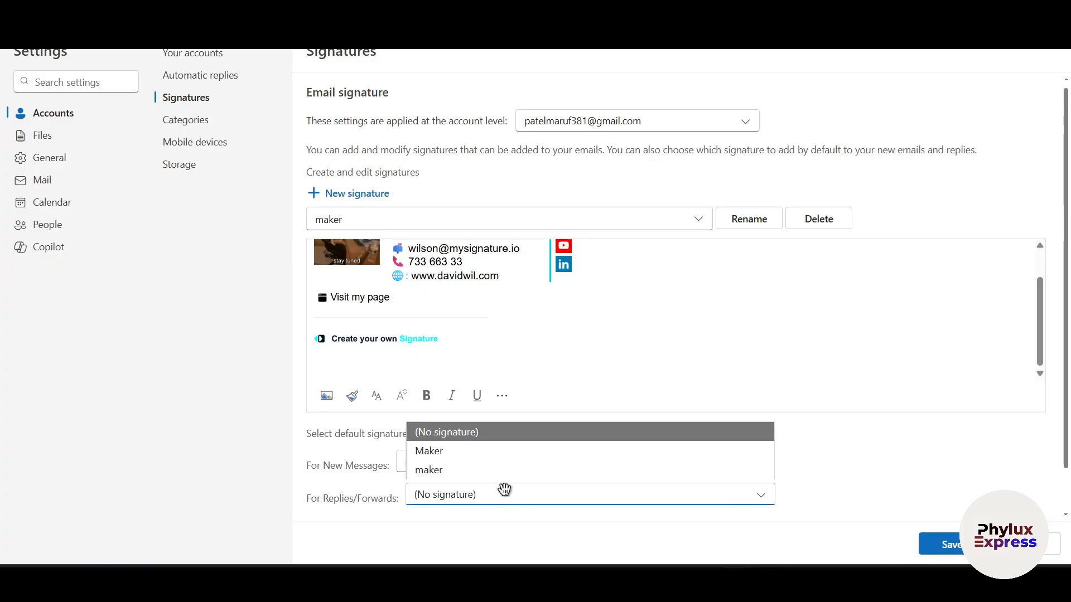
{"action": "left_click", "coordinate": [512, 473]}
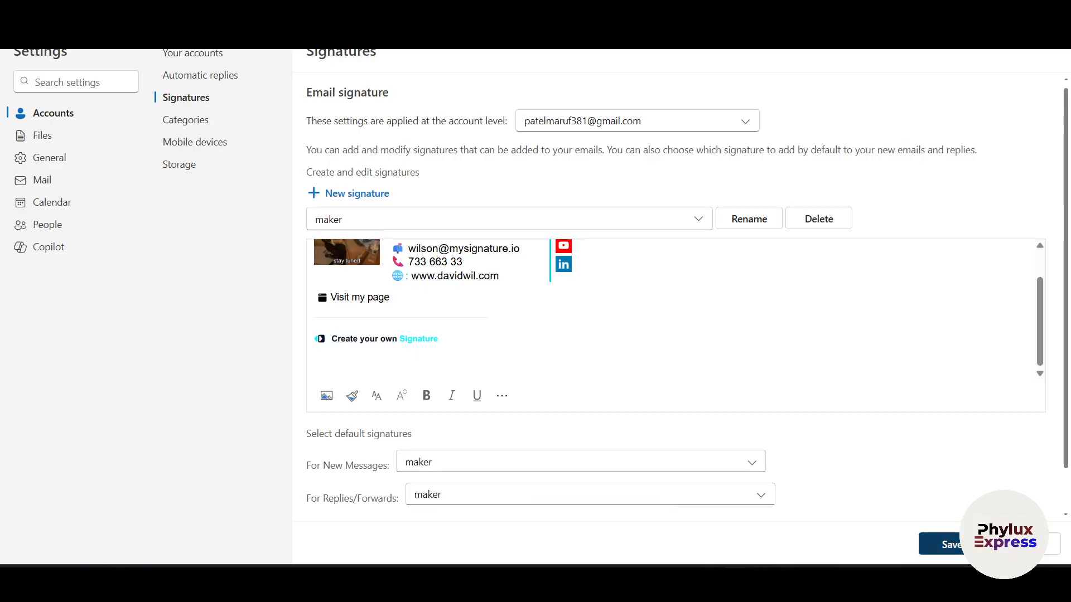
{"action": "left_click", "coordinate": [969, 545]}
- Leave the signature settings to return to the draft email and maximize the mail window
{"action": "left_click", "coordinate": [31, 111]}
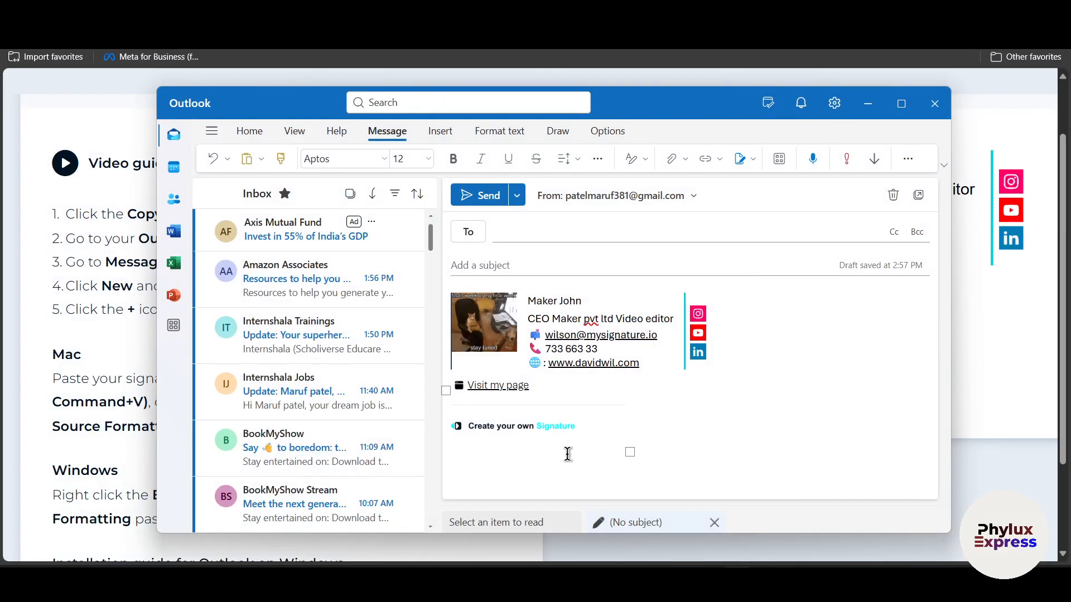
{"action": "left_click", "coordinate": [898, 103]}
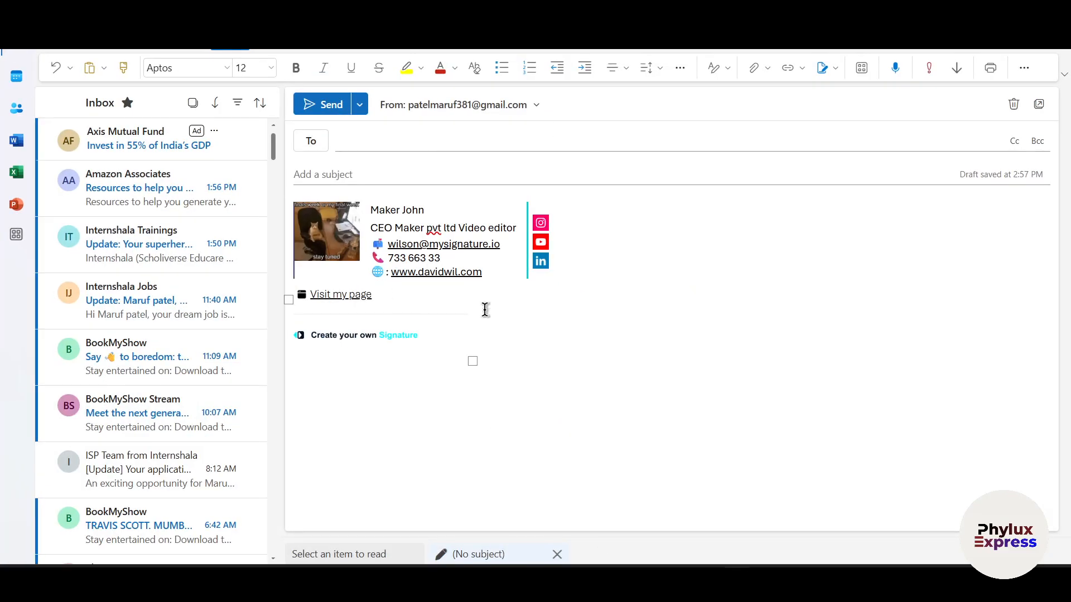